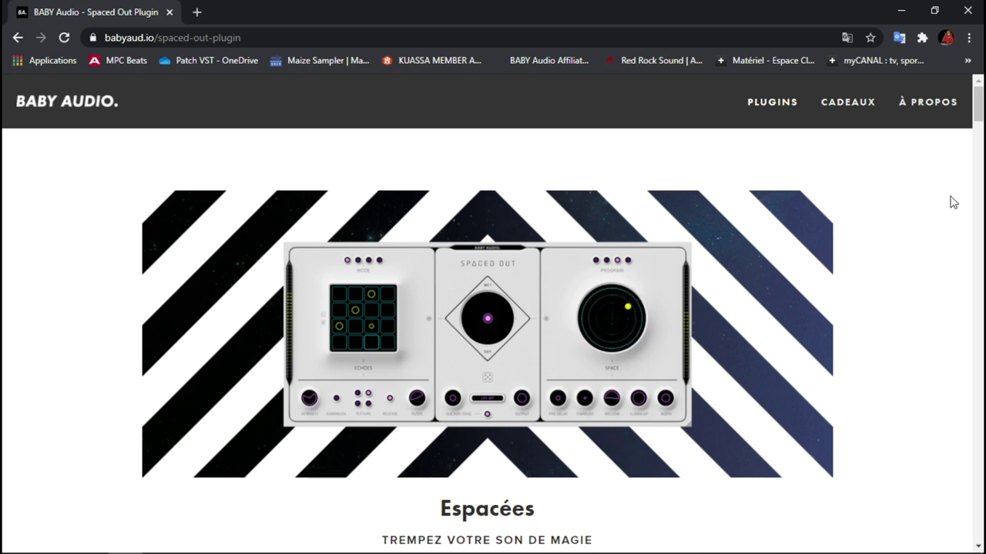
Look over the Spaced Out plugin product page, including its introductory price, description and interface preview.
{"action": "left_click_drag", "start_coordinate": [979, 100], "coordinate": [980, 115]}
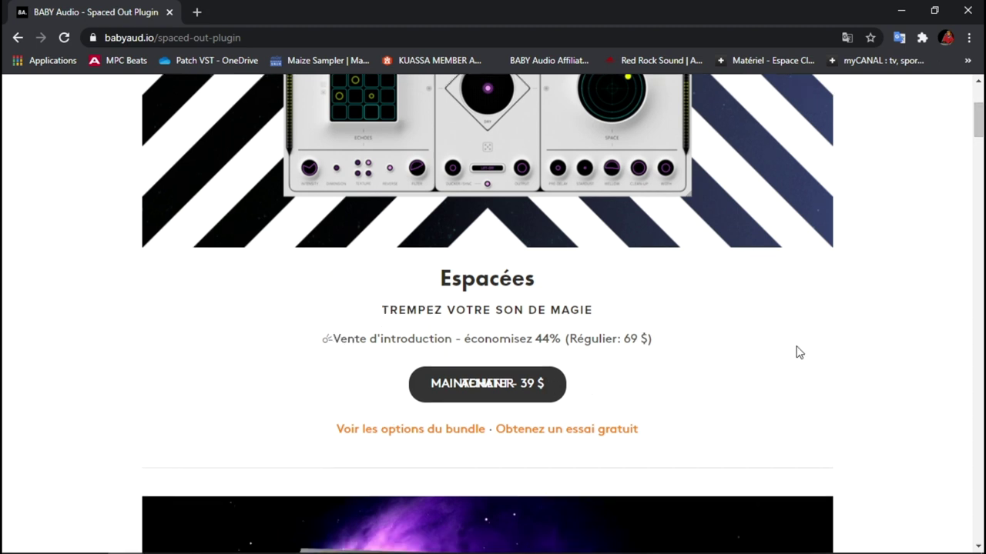
{"action": "left_click_drag", "start_coordinate": [981, 118], "coordinate": [981, 186]}
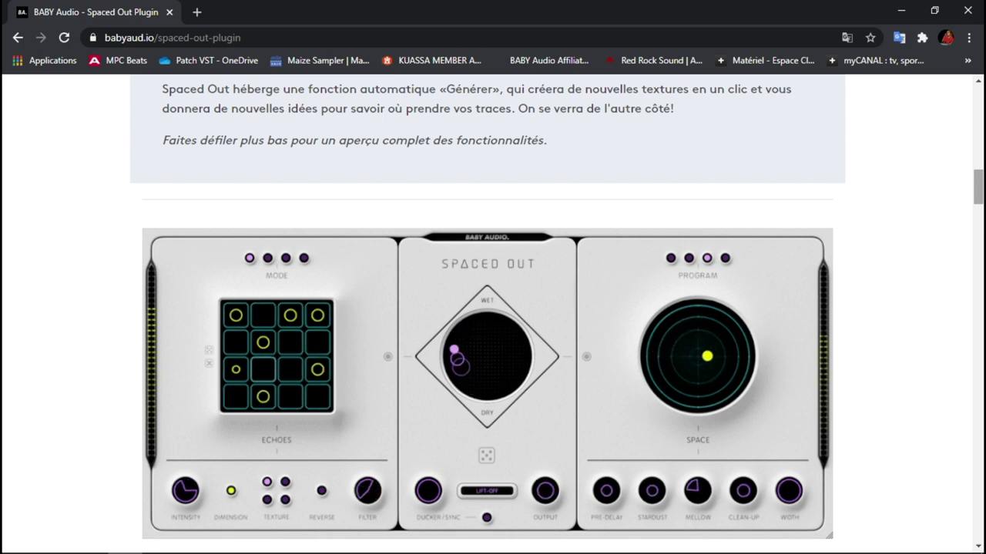
{"action": "left_click_drag", "start_coordinate": [981, 186], "coordinate": [978, 102]}
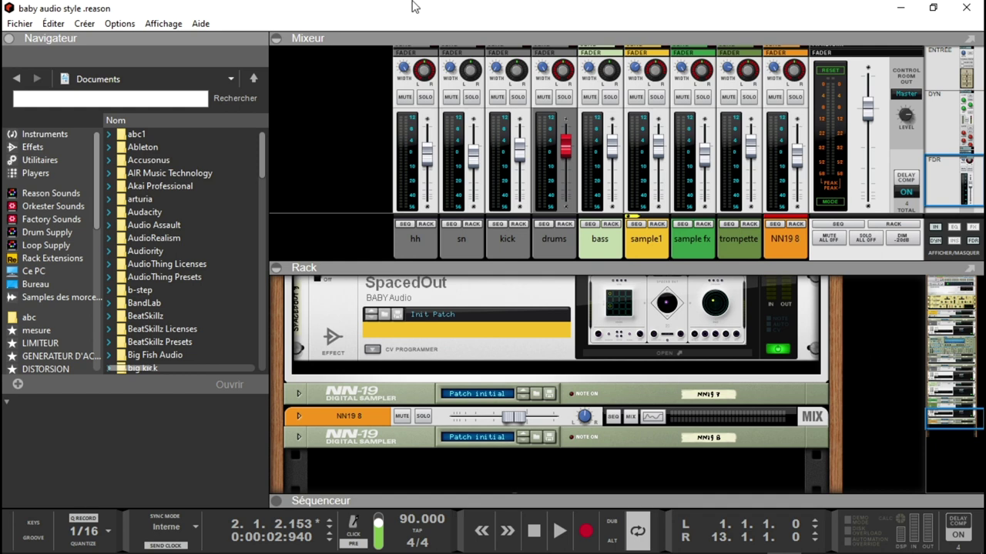
Collapse the mixer and bypass the insert effects on the trompette, hh and sample1 channels in the rack.
{"action": "left_click", "coordinate": [276, 39]}
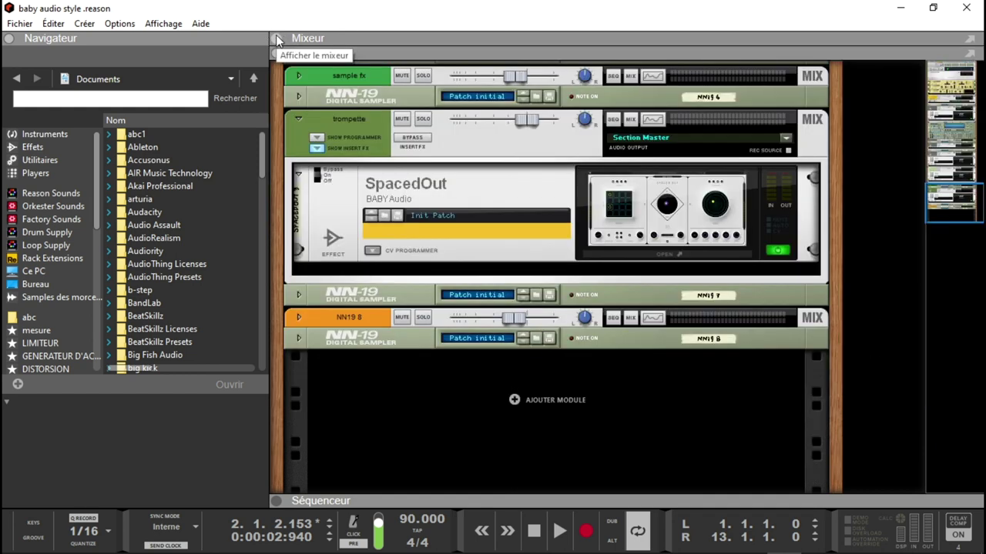
{"action": "left_click", "coordinate": [412, 138]}
{"action": "left_click_drag", "start_coordinate": [943, 209], "coordinate": [944, 146]}
{"action": "scroll", "coordinate": [562, 177], "scroll_direction": "up", "scroll_amount": 8}
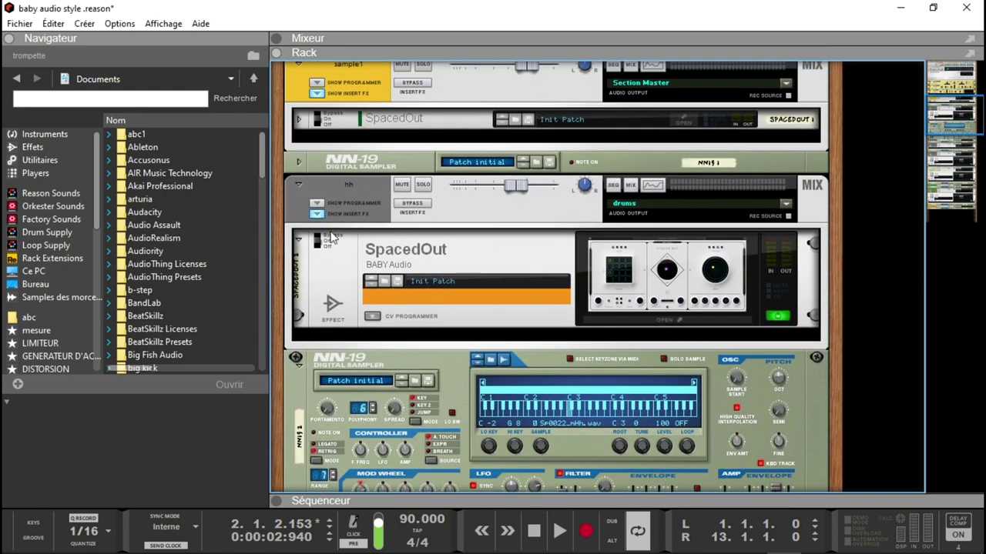
{"action": "left_click", "coordinate": [428, 206]}
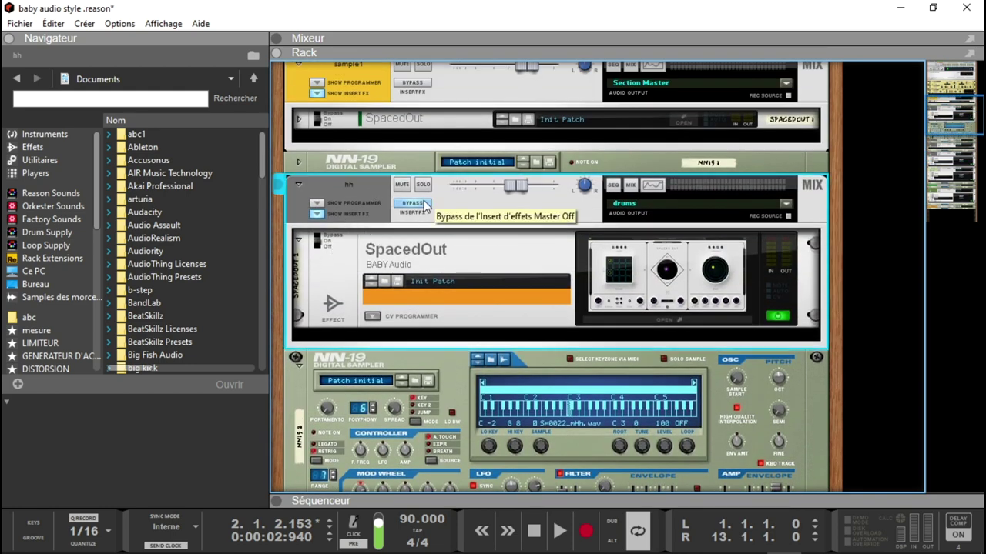
{"action": "left_click", "coordinate": [416, 83]}
Play the song with the insert effects bypassed and show the sequencer below the rack to review its tracks.
{"action": "mouse_move", "coordinate": [960, 114]}
{"action": "left_mouse_down"}
{"action": "mouse_move", "coordinate": [960, 98]}
{"action": "mouse_move", "coordinate": [962, 108]}
{"action": "left_mouse_up"}
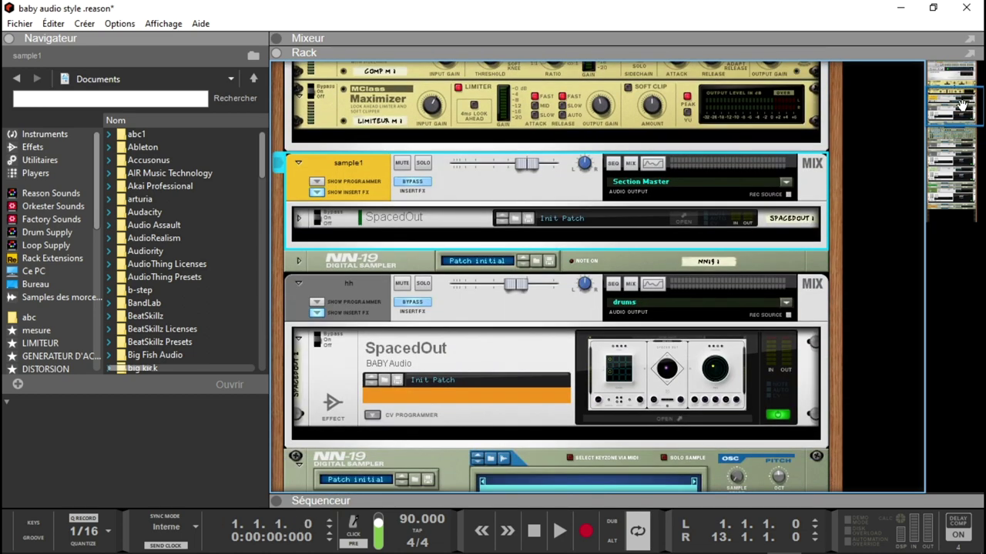
{"action": "key", "text": "space"}
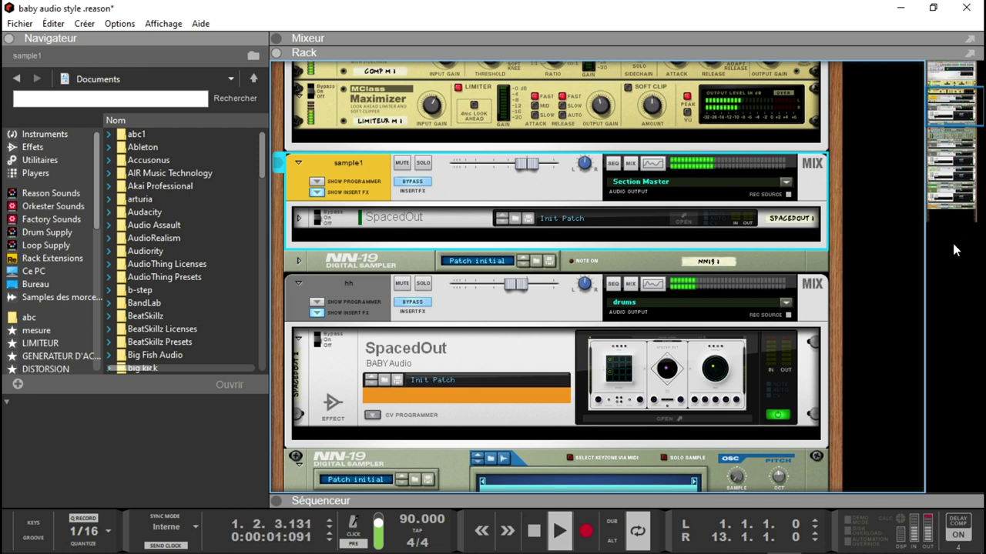
{"action": "left_click", "coordinate": [279, 503]}
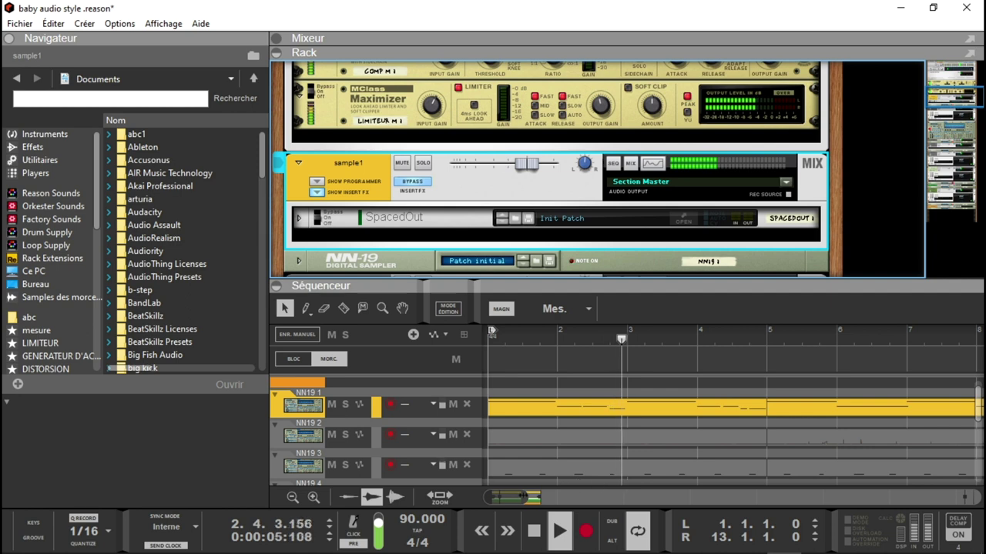
{"action": "scroll", "coordinate": [972, 399], "scroll_direction": "down", "scroll_amount": 3}
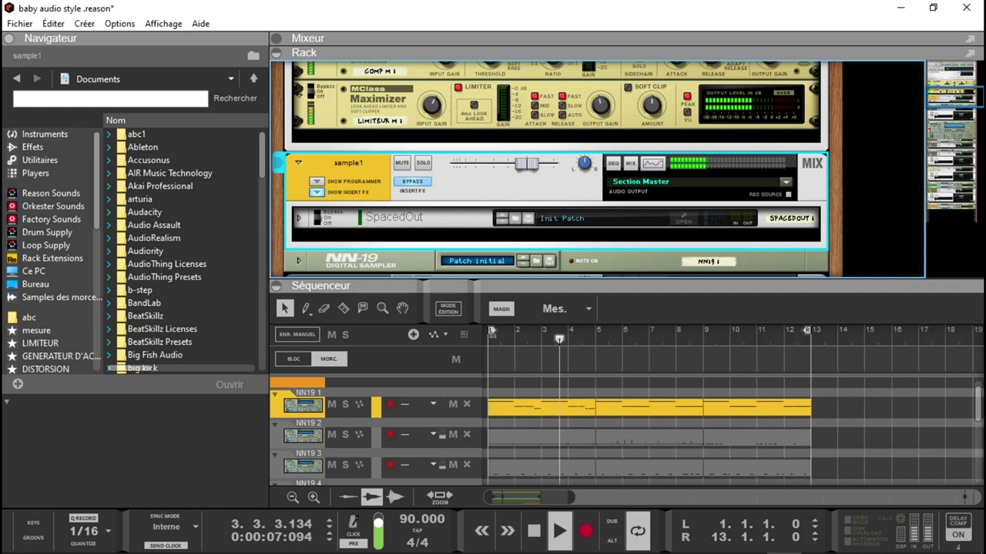
{"action": "scroll", "coordinate": [972, 399], "scroll_direction": "down", "scroll_amount": 4}
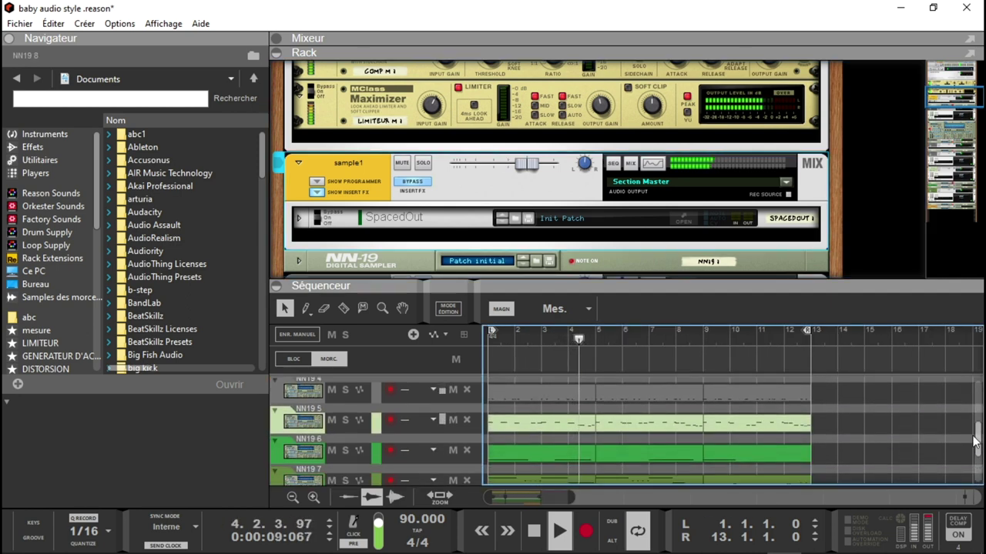
{"action": "left_click", "coordinate": [285, 52]}
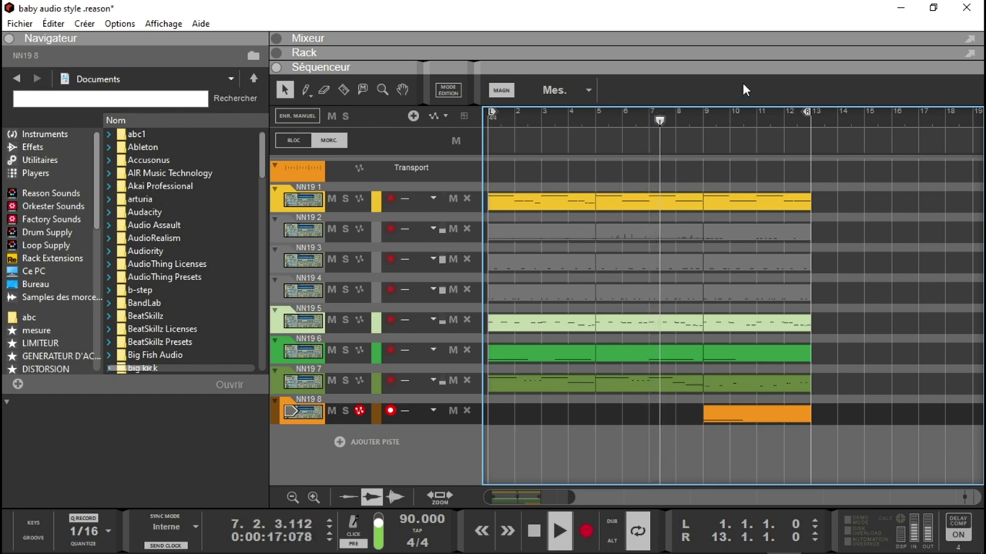
{"action": "left_click", "coordinate": [278, 53]}
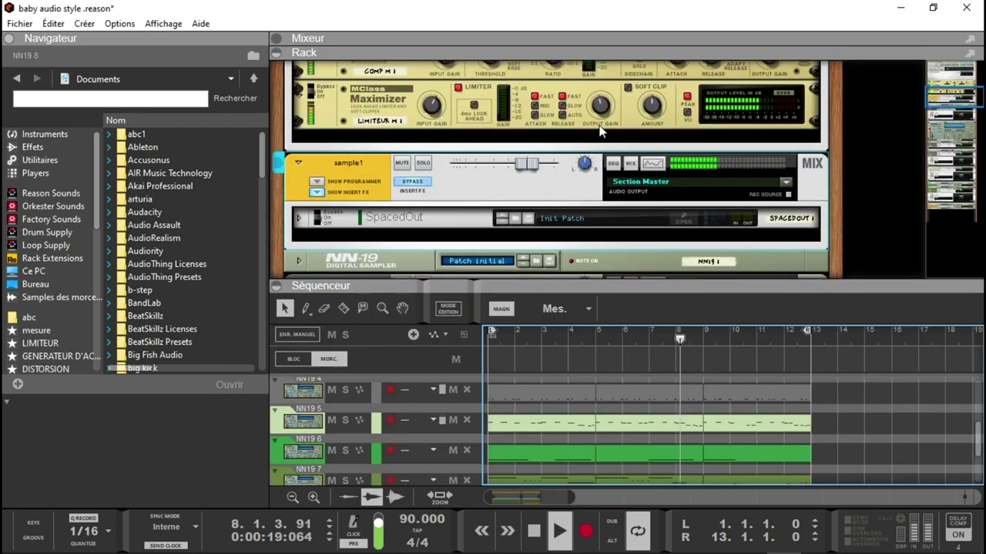
Re-enable the insert effects on the sample1, hh and trompette channels one after another during playback.
{"action": "left_click_drag", "start_coordinate": [943, 103], "coordinate": [943, 108]}
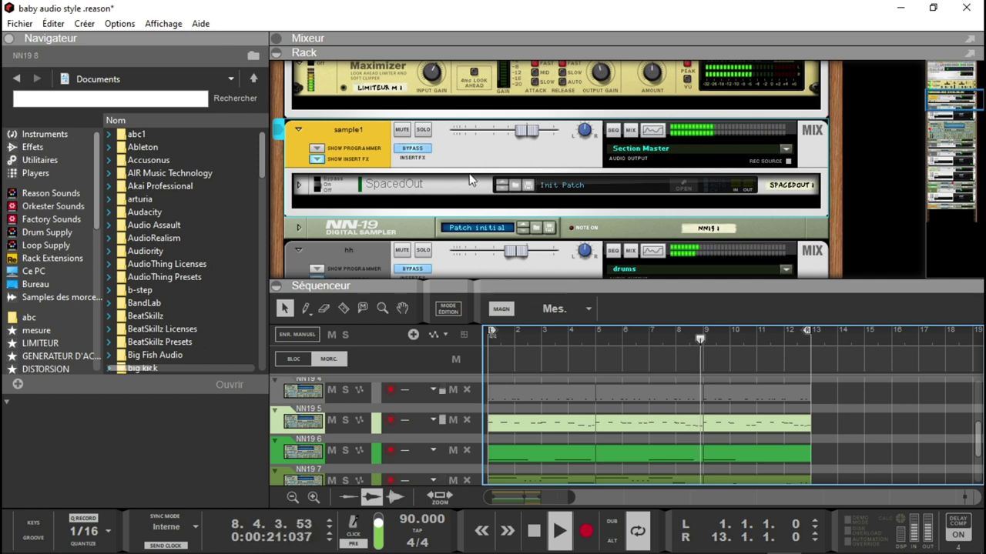
{"action": "left_click", "coordinate": [409, 152]}
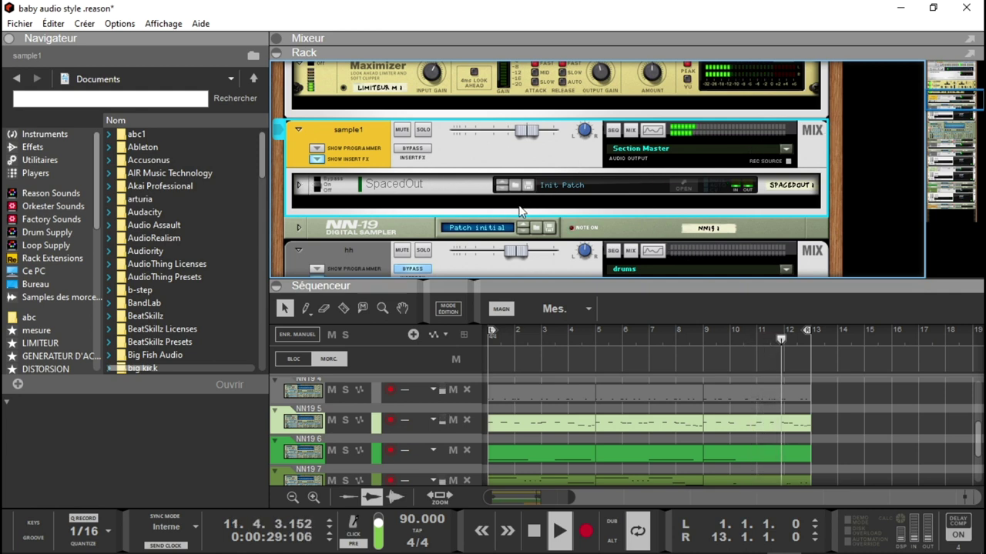
{"action": "left_click", "coordinate": [959, 108]}
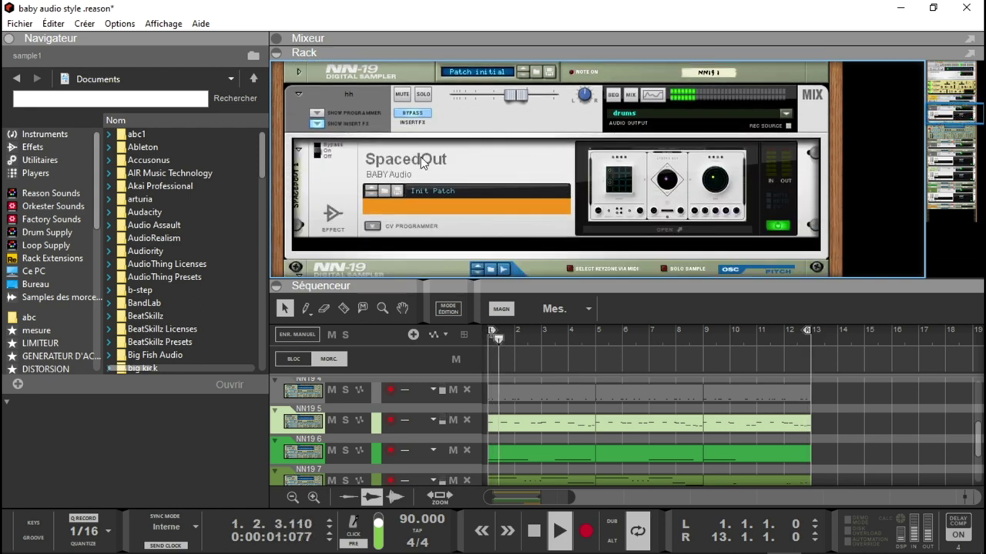
{"action": "left_click", "coordinate": [426, 114]}
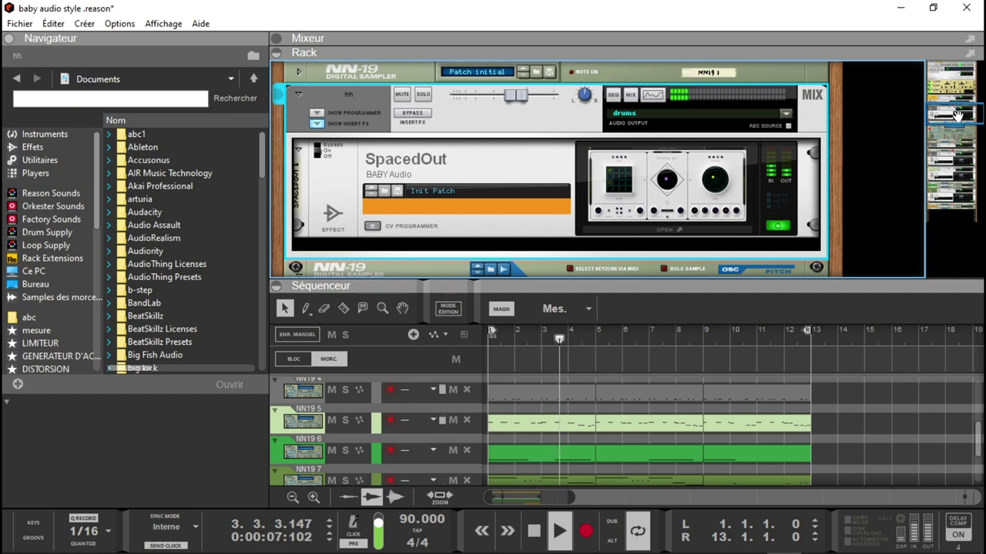
{"action": "left_click_drag", "start_coordinate": [955, 116], "coordinate": [958, 195]}
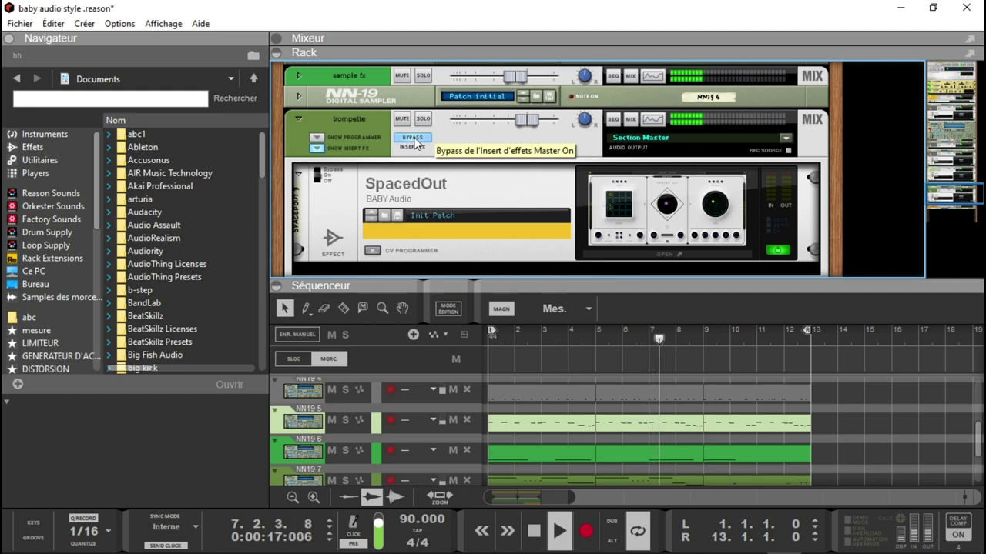
{"action": "left_click", "coordinate": [413, 139]}
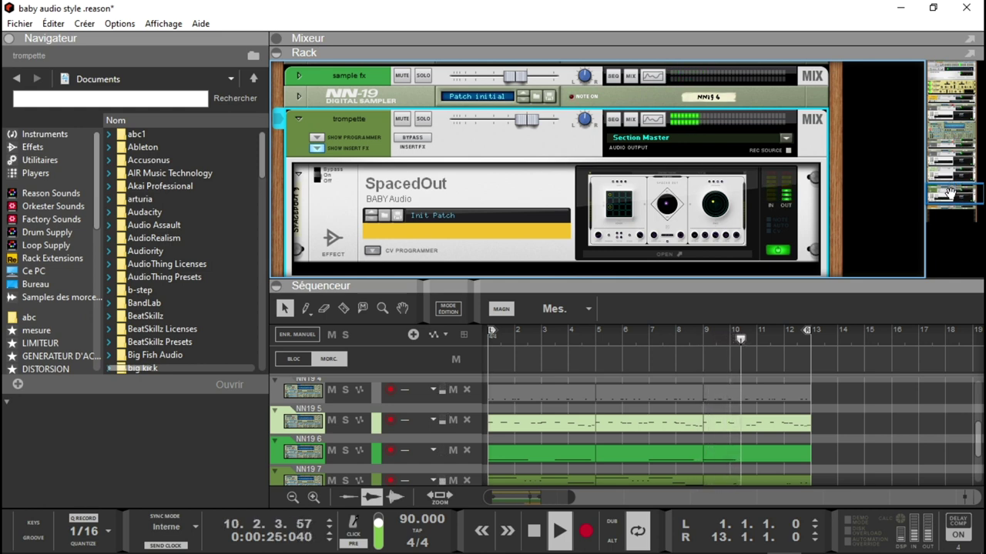
Solo the sample1 channel and open its SpacedOut plugin window, placed over the middle of the workspace.
{"action": "left_click_drag", "start_coordinate": [949, 192], "coordinate": [945, 95]}
{"action": "scroll", "coordinate": [693, 215], "scroll_direction": "down", "scroll_amount": 3}
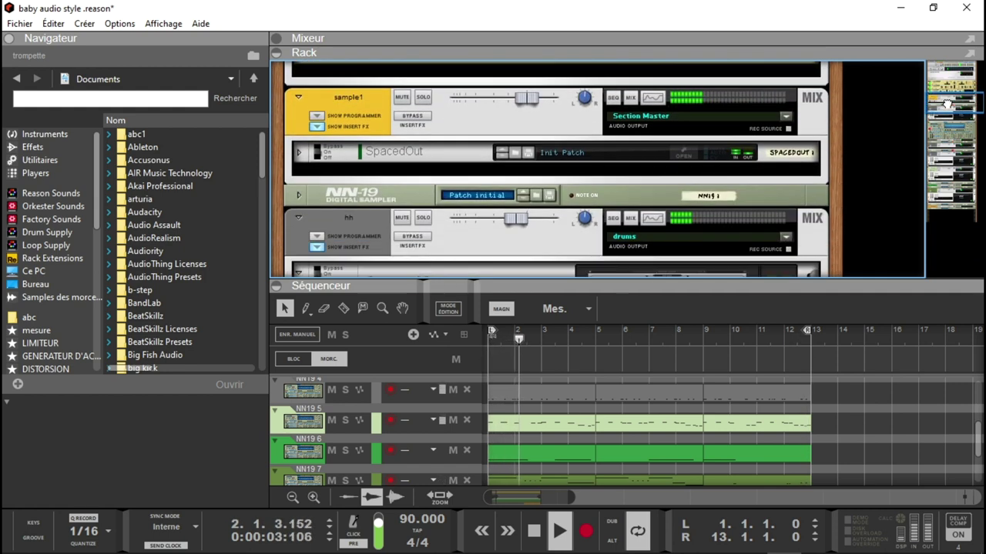
{"action": "left_click", "coordinate": [421, 97]}
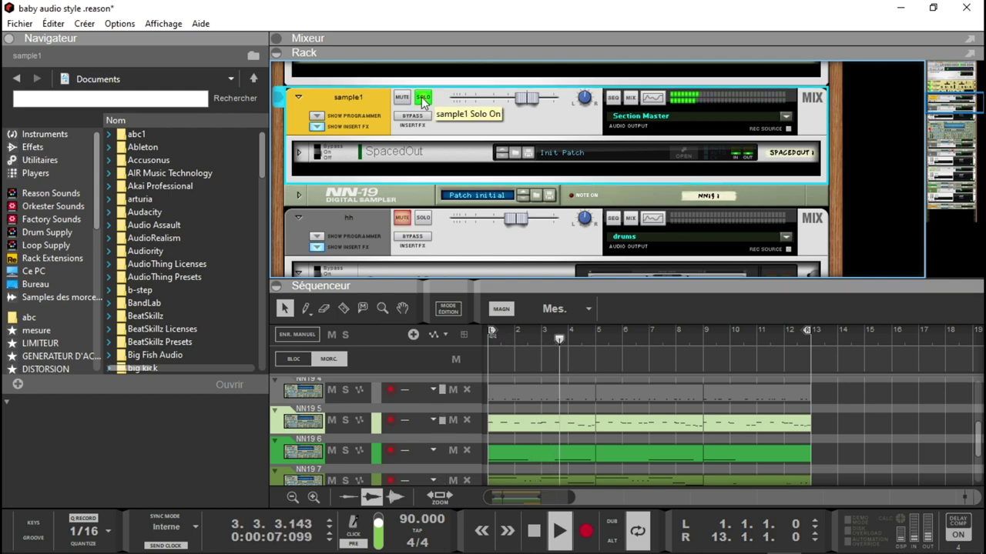
{"action": "left_click", "coordinate": [685, 154]}
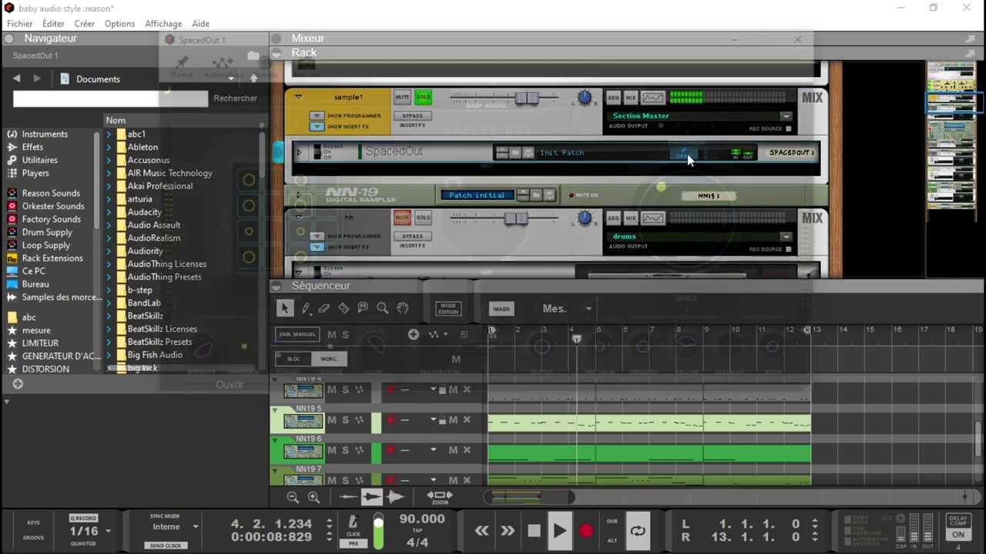
{"action": "left_click_drag", "start_coordinate": [641, 34], "coordinate": [746, 113]}
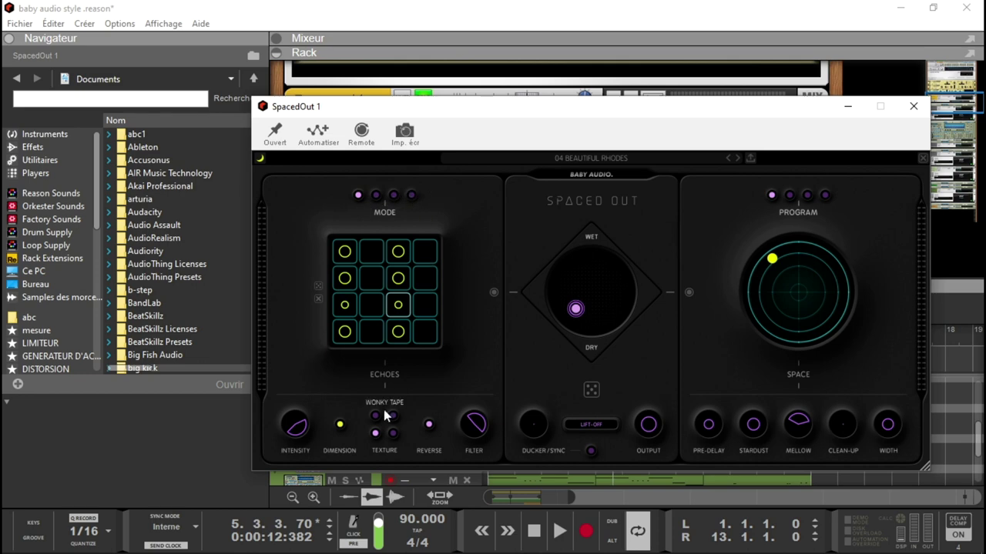
Clear the existing echo pattern in the SpacedOut grid and activate all four cells of the first column.
{"action": "left_click", "coordinate": [345, 254]}
{"action": "left_click", "coordinate": [346, 261]}
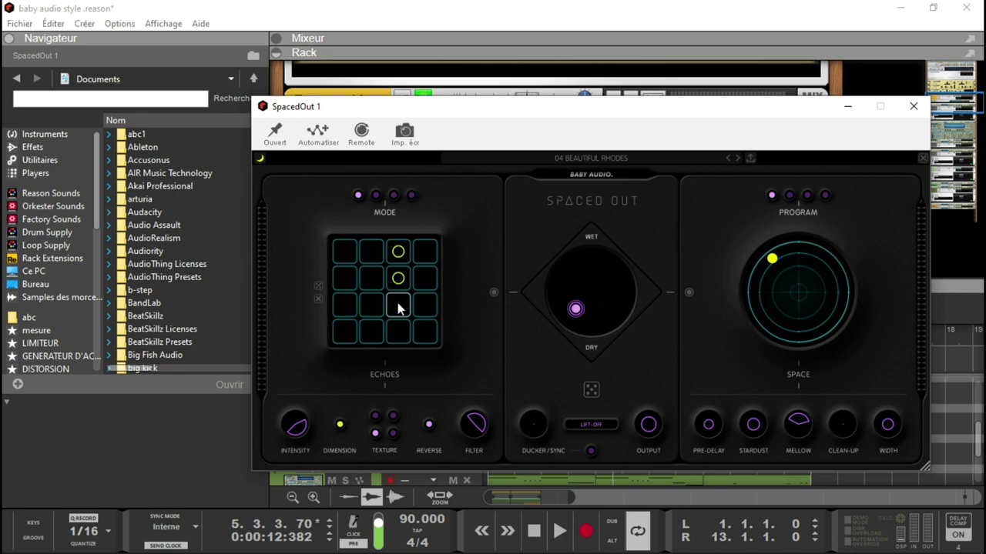
{"action": "left_click", "coordinate": [398, 252]}
{"action": "left_click", "coordinate": [344, 280]}
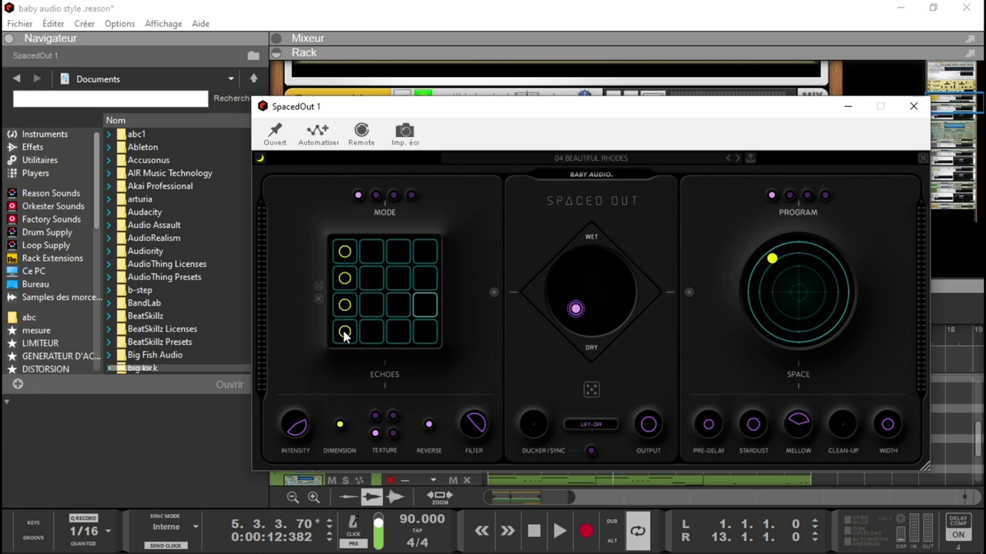
Play the song from the start and add echoes in the third column's second and third rows.
{"action": "key", "text": "Home"}
{"action": "key", "text": "space"}
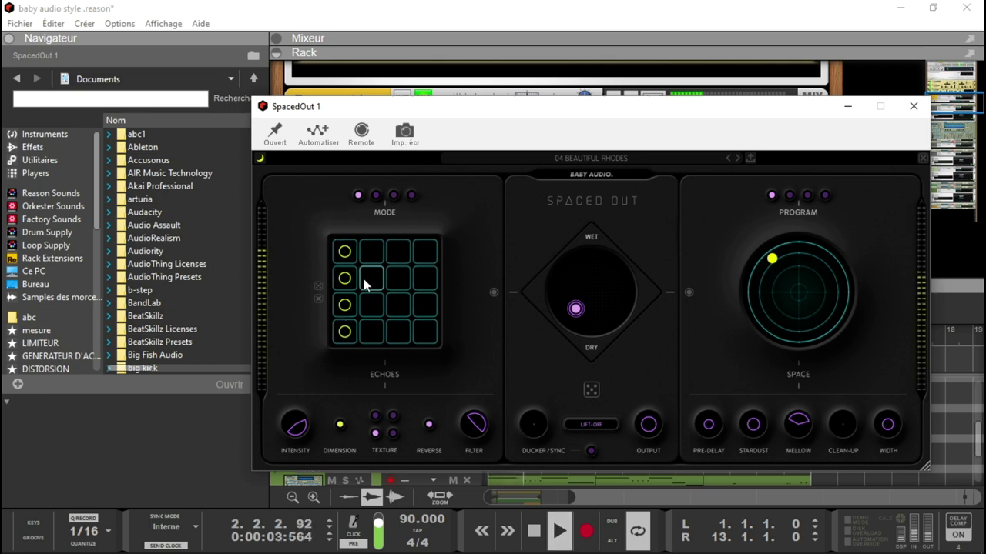
{"action": "left_click", "coordinate": [392, 279]}
{"action": "left_click", "coordinate": [395, 303]}
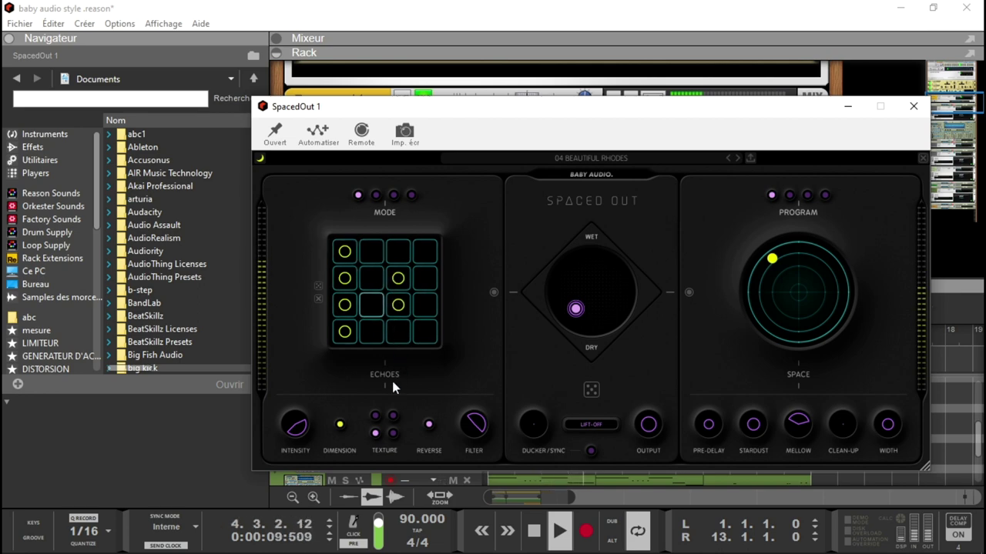
Sweep the echo Intensity up and back down, and switch Dimension off and on to its purple setting.
{"action": "left_click_drag", "start_coordinate": [295, 424], "coordinate": [320, 319]}
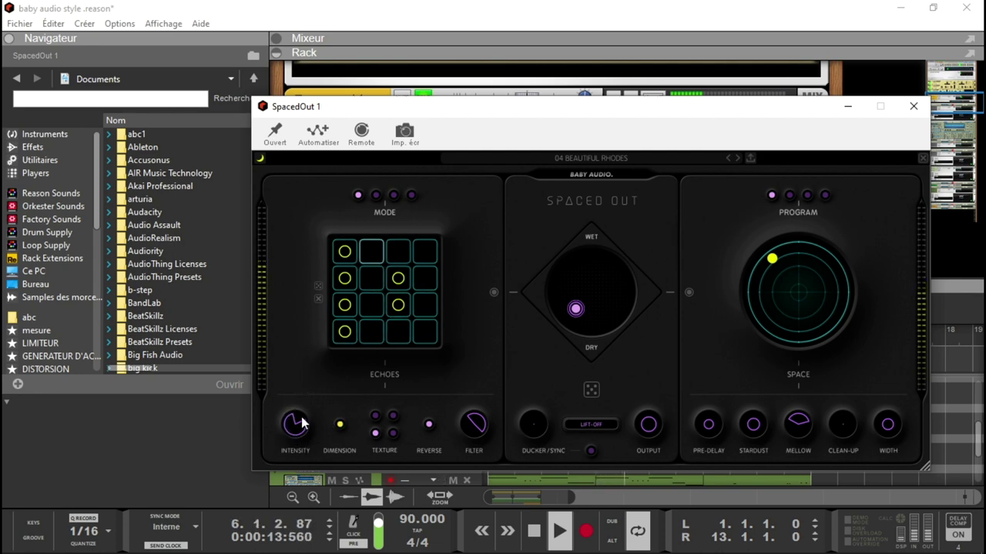
{"action": "mouse_move", "coordinate": [286, 425]}
{"action": "left_click_drag", "start_coordinate": [298, 425], "coordinate": [306, 532]}
{"action": "left_click", "coordinate": [340, 426]}
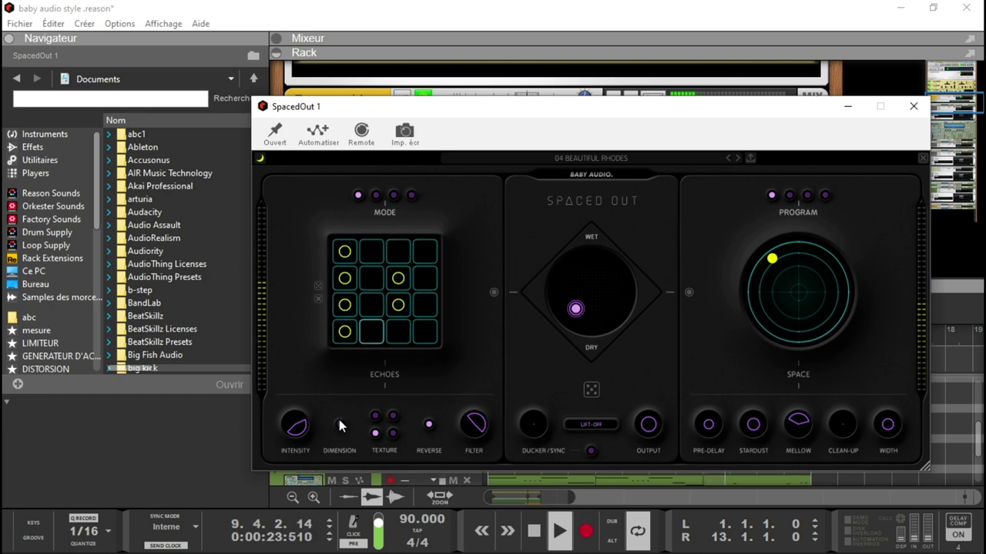
{"action": "left_click", "coordinate": [340, 426]}
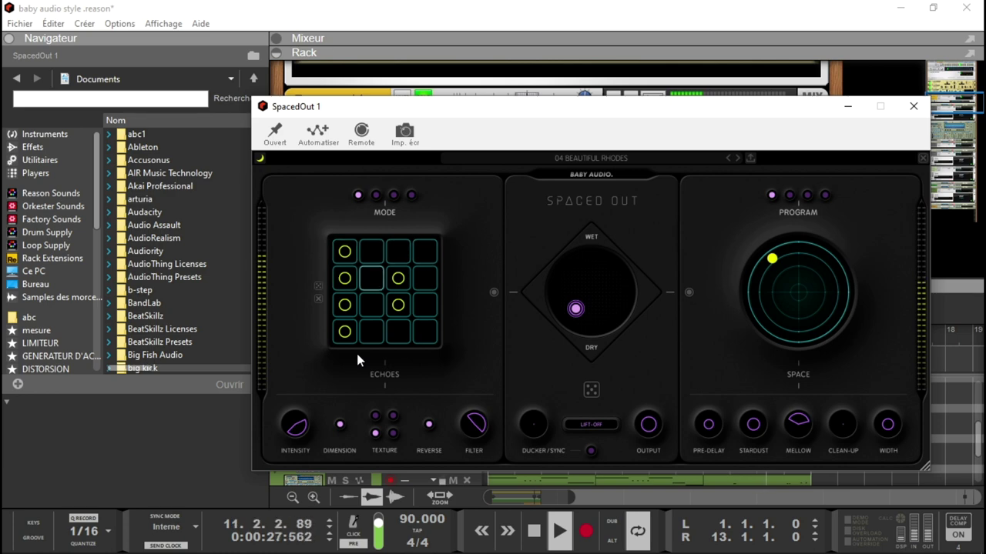
Audition the Clean, Wonky Tape and Hazy echo textures during playback and return to the lo-fi texture.
{"action": "left_click", "coordinate": [374, 431]}
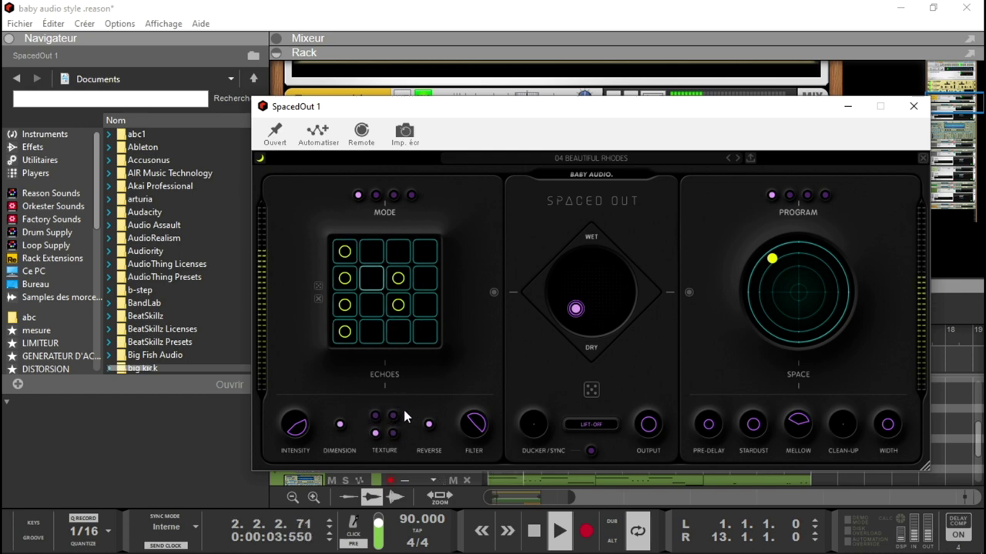
{"action": "left_click", "coordinate": [375, 415]}
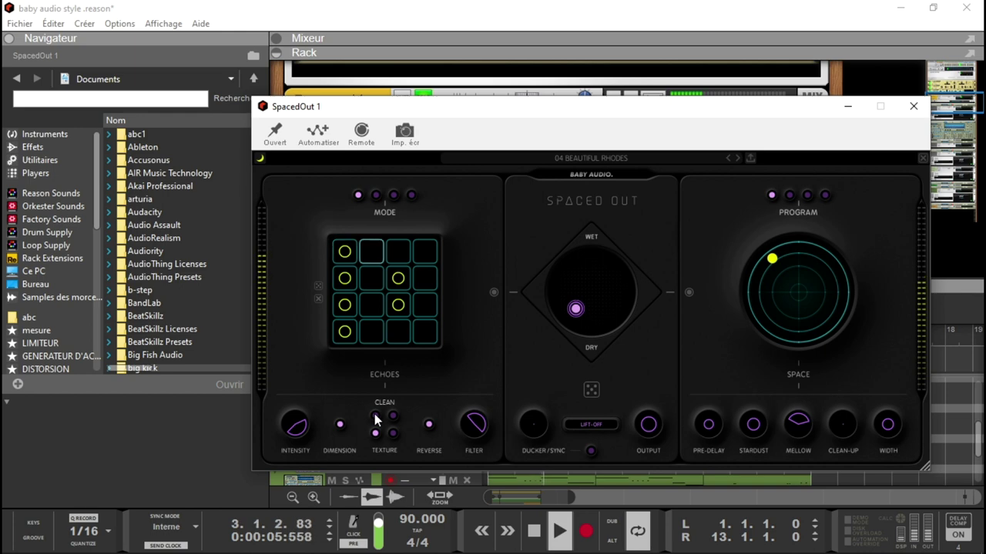
{"action": "left_click", "coordinate": [392, 415]}
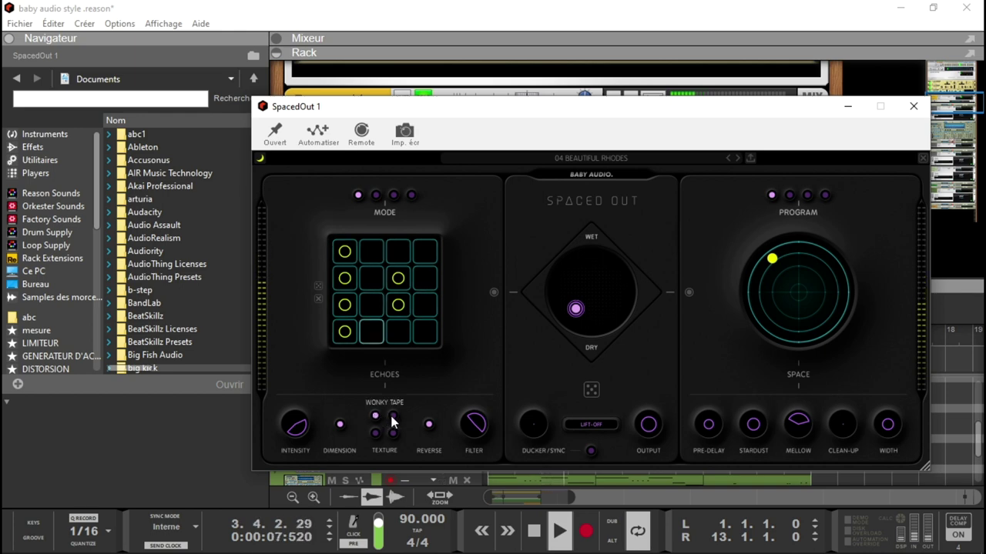
{"action": "left_click", "coordinate": [393, 434]}
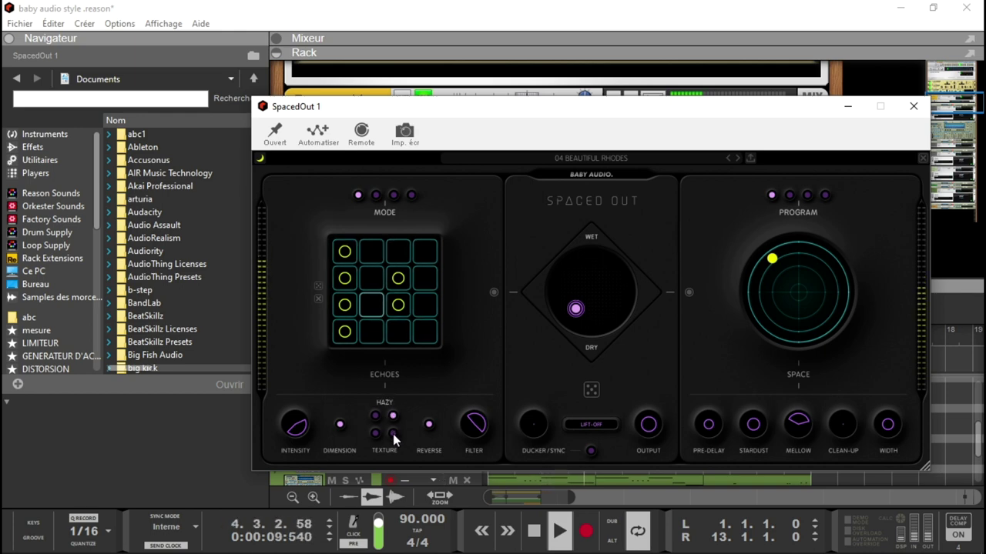
{"action": "left_click", "coordinate": [375, 434]}
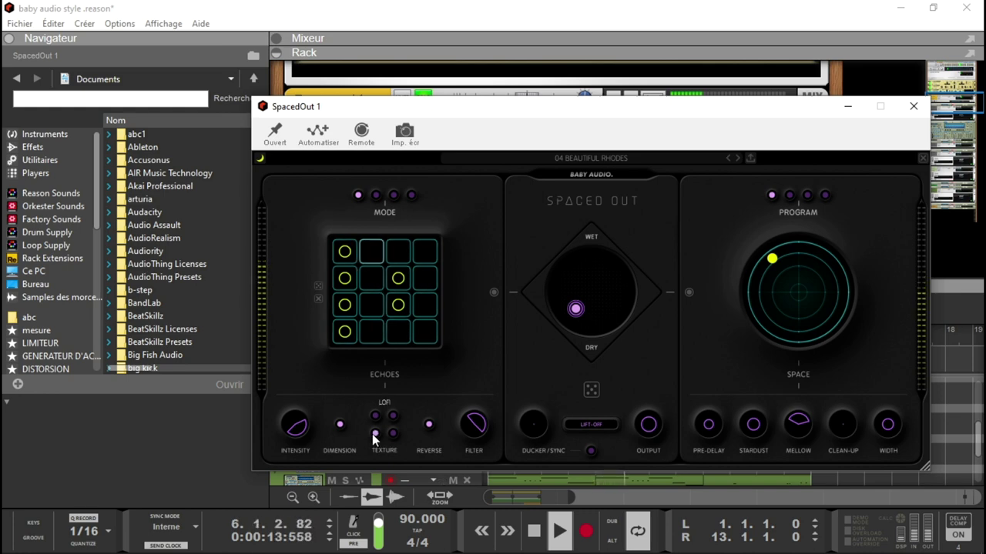
Toggle Reverse off and back on, and try an echo in the top cell of the grid's third column.
{"action": "left_click", "coordinate": [428, 424]}
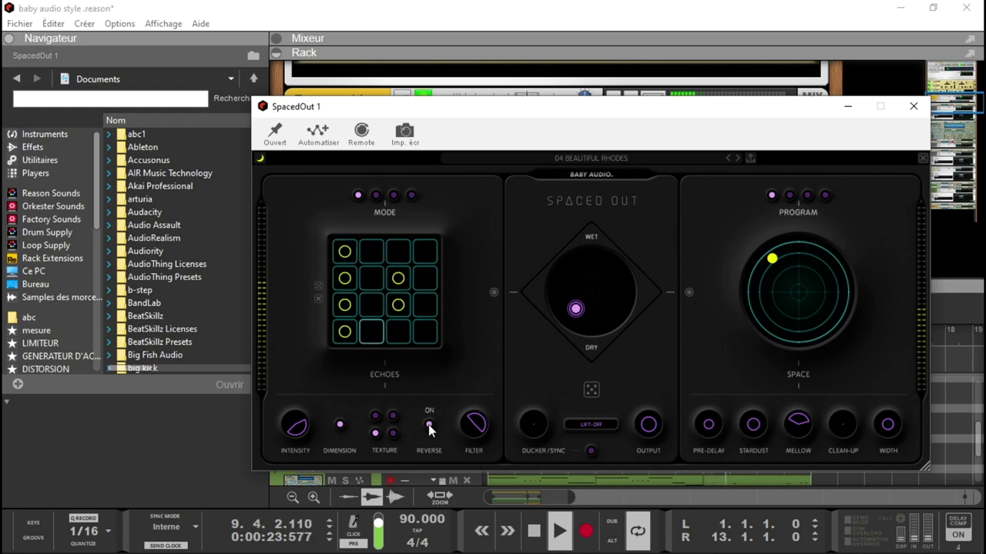
{"action": "left_click", "coordinate": [428, 425]}
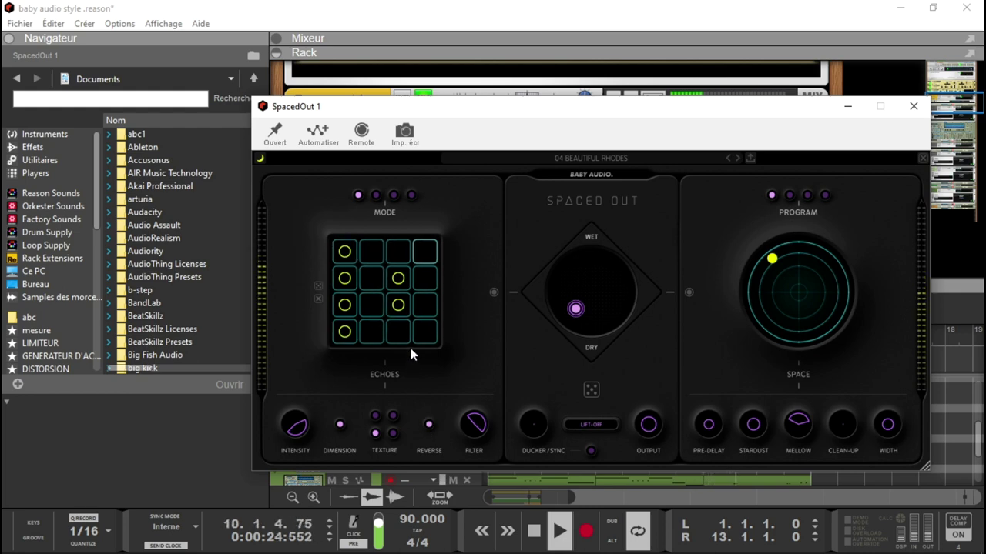
{"action": "left_click", "coordinate": [397, 257]}
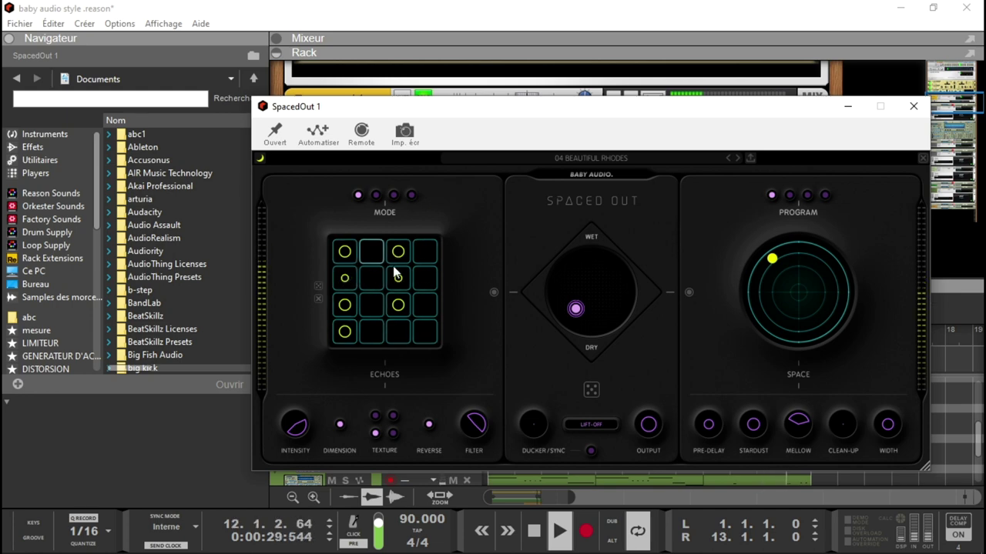
{"action": "left_click", "coordinate": [389, 260]}
{"action": "left_click", "coordinate": [397, 255]}
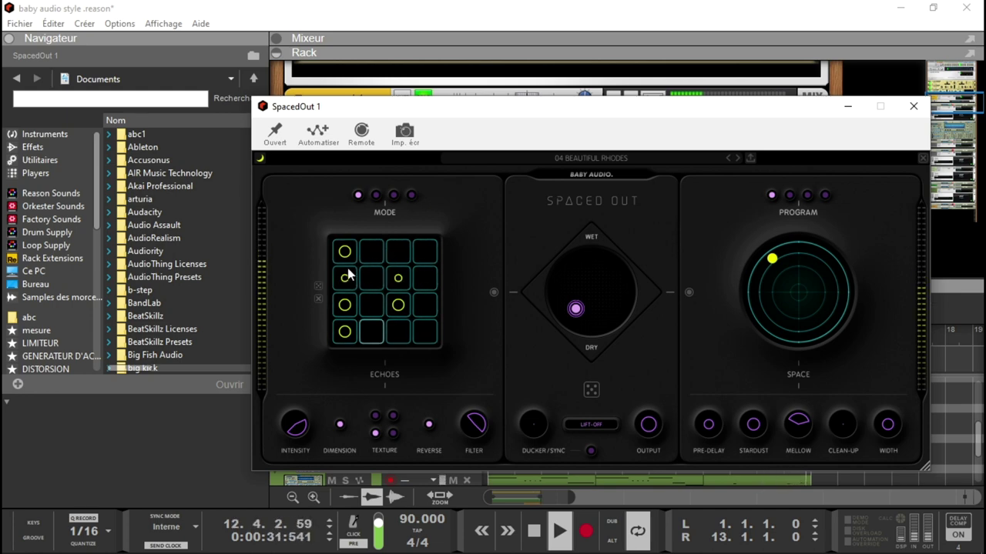
Remove the first column's second and third echoes, restore the third column's second-row echo to full size and shift its third-row echo to the fourth row.
{"action": "left_click", "coordinate": [345, 283]}
{"action": "double_click", "coordinate": [398, 279]}
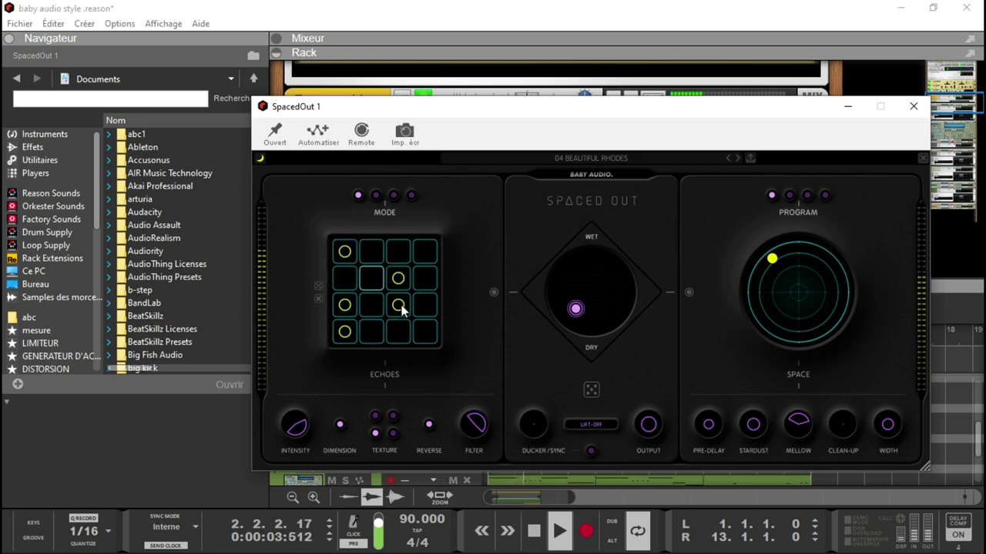
{"action": "left_click", "coordinate": [398, 307]}
{"action": "left_click", "coordinate": [398, 336]}
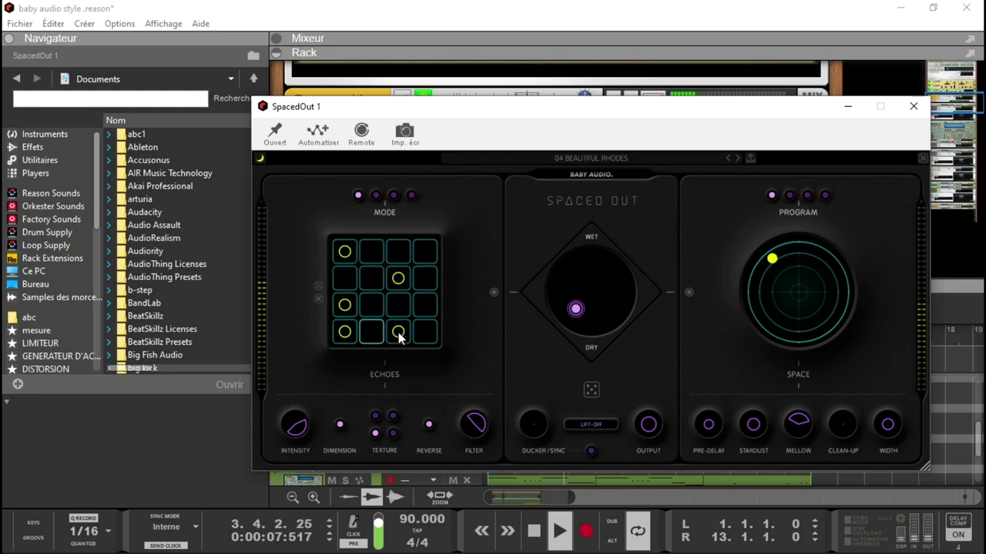
{"action": "left_click", "coordinate": [346, 307]}
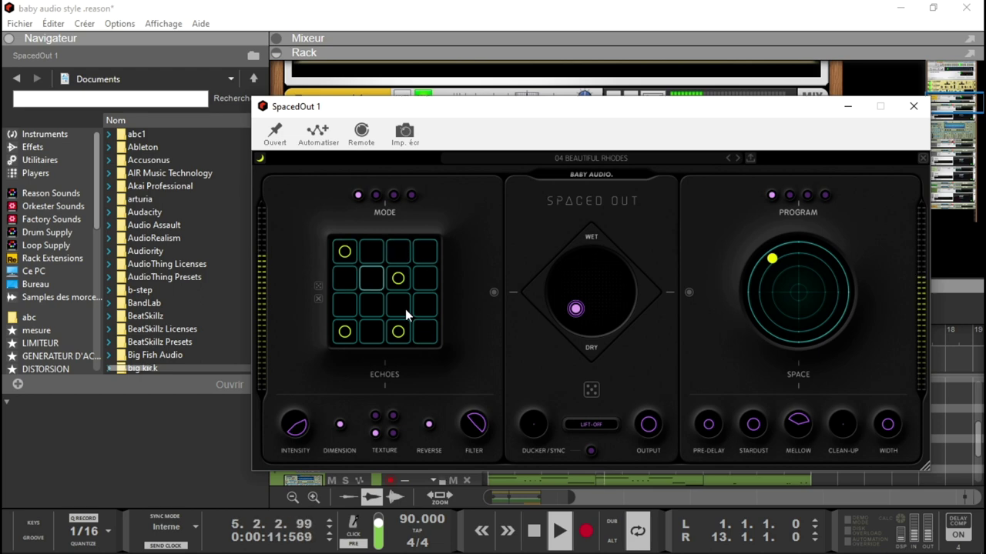
Sweep the central mix point to fully wet, down to fully dry and back to fully wet during playback.
{"action": "left_click_drag", "start_coordinate": [570, 302], "coordinate": [582, 91]}
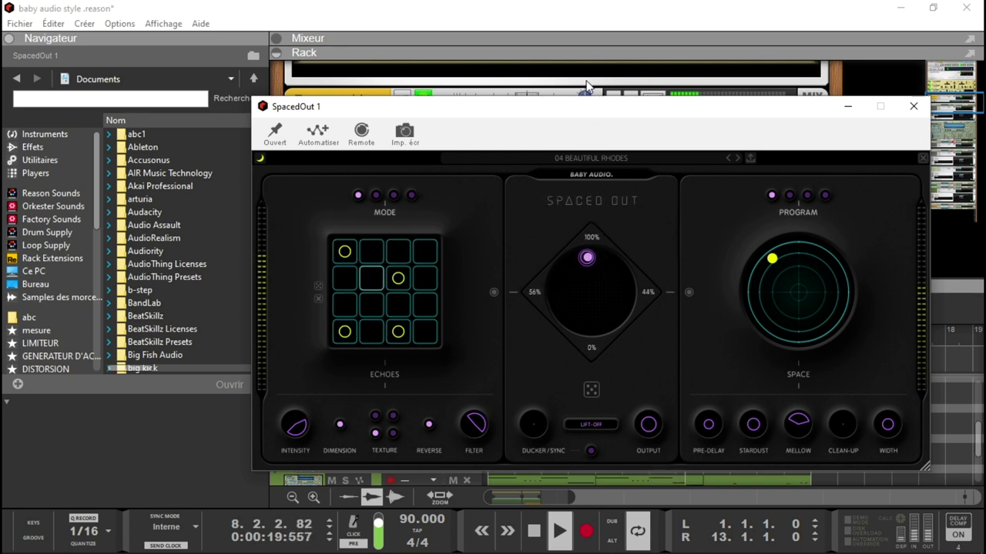
{"action": "left_click_drag", "start_coordinate": [588, 258], "coordinate": [590, 475]}
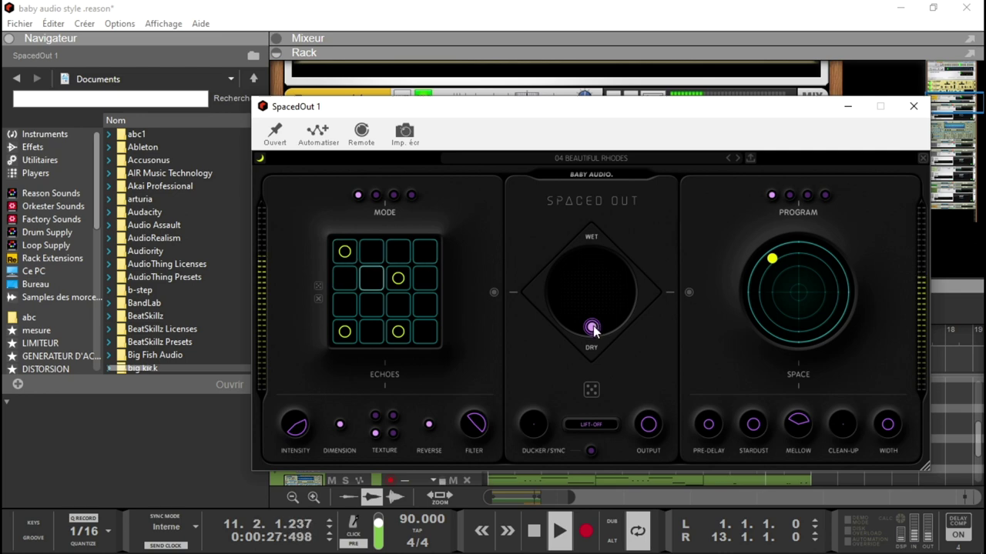
{"action": "left_click_drag", "start_coordinate": [593, 329], "coordinate": [589, 231]}
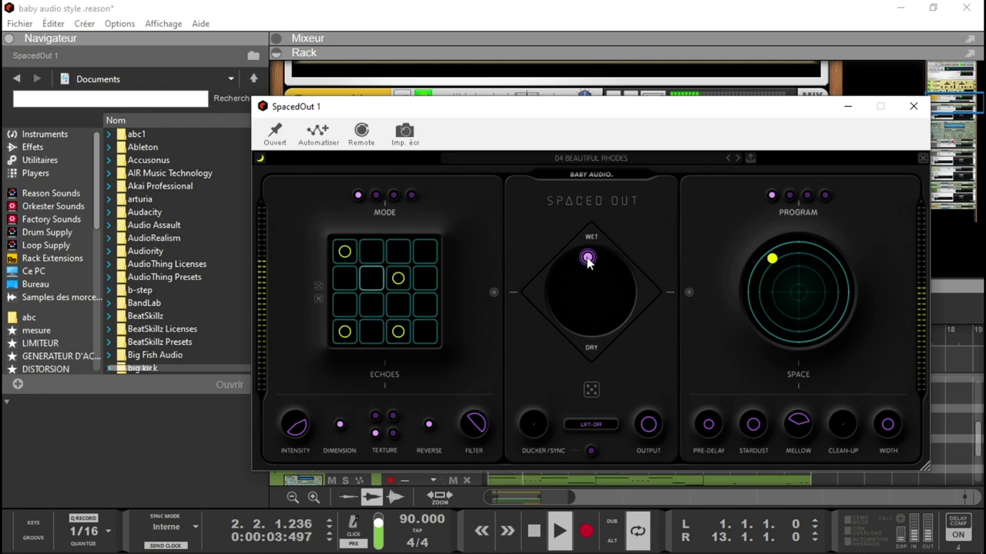
Switch off the Space and Echoes sections and bring the mix point to the centre, at about 50% wet.
{"action": "left_click", "coordinate": [687, 292]}
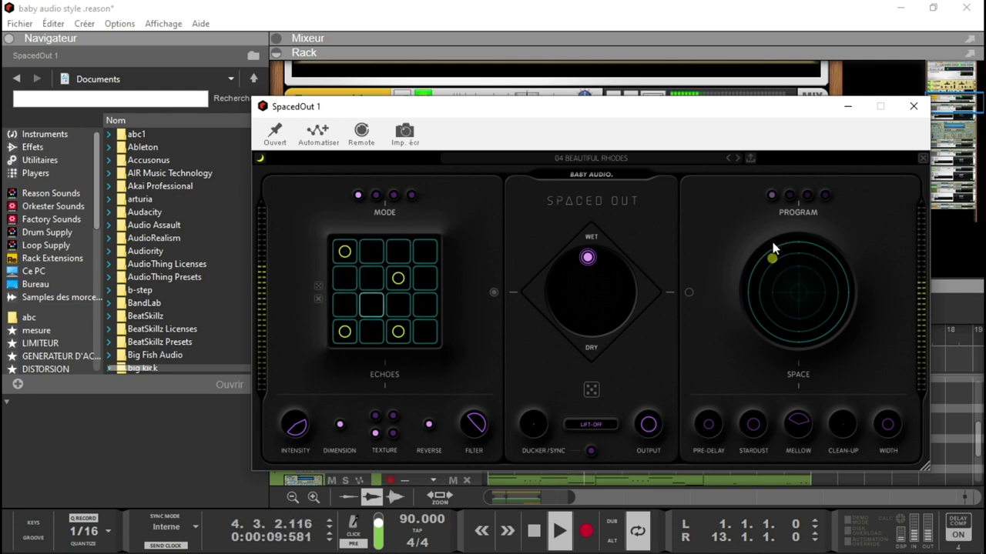
{"action": "left_click", "coordinate": [493, 292]}
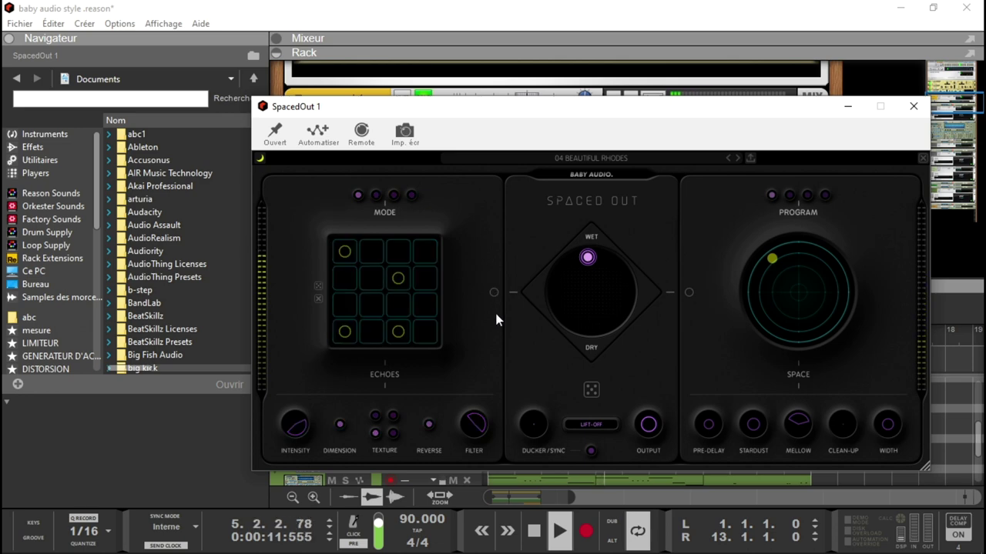
{"action": "left_click_drag", "start_coordinate": [587, 257], "coordinate": [591, 308]}
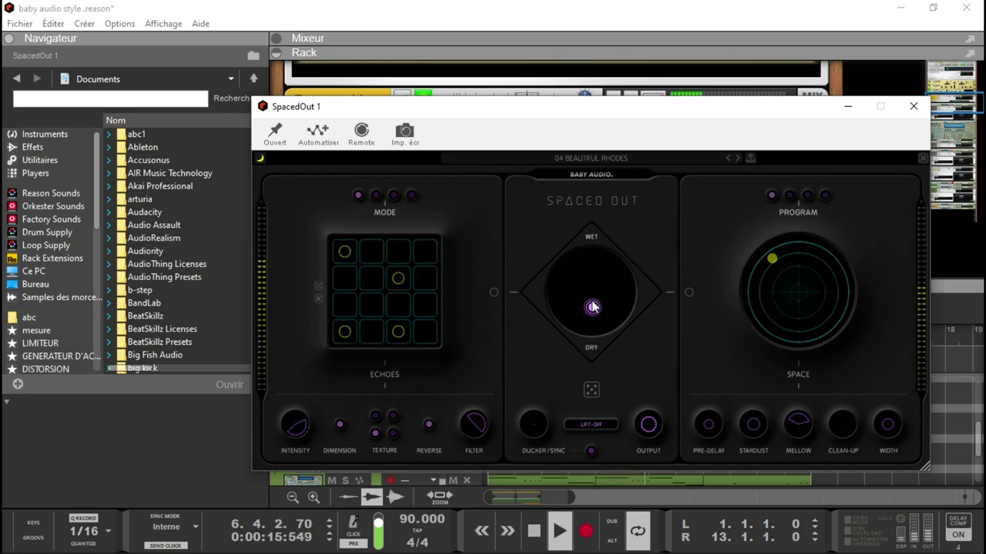
{"action": "mouse_move", "coordinate": [592, 308]}
{"action": "left_mouse_down"}
{"action": "mouse_move", "coordinate": [589, 350]}
{"action": "mouse_move", "coordinate": [591, 290]}
{"action": "left_mouse_up"}
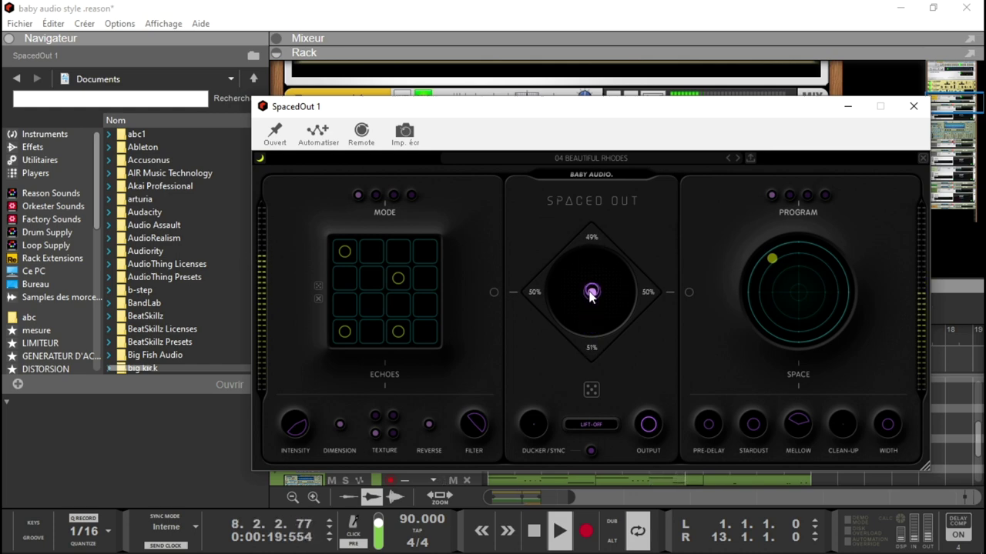
Re-enable Echoes with the mix shifted towards it, and randomize the plugin's settings and the echo pattern.
{"action": "left_click", "coordinate": [494, 293]}
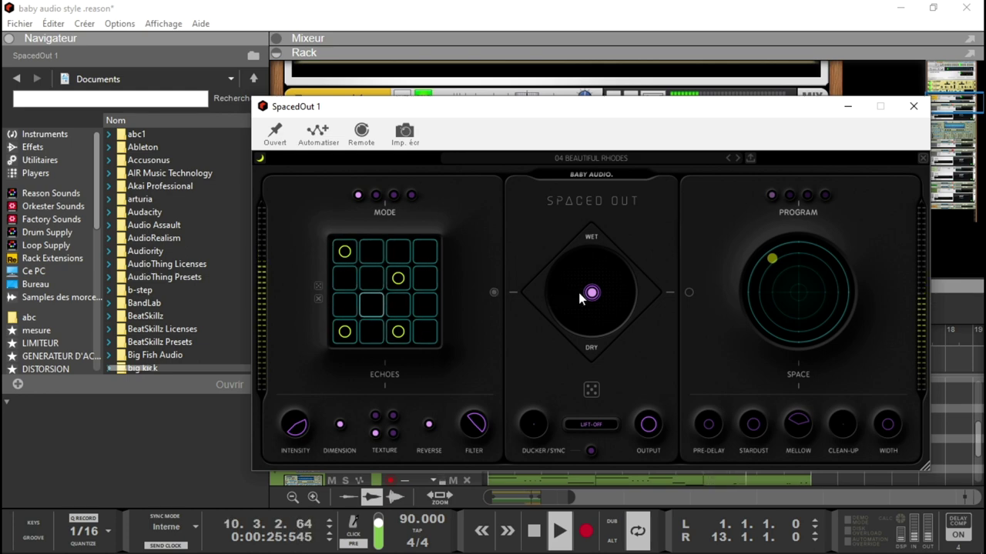
{"action": "mouse_move", "coordinate": [591, 293]}
{"action": "left_mouse_down"}
{"action": "mouse_move", "coordinate": [568, 311]}
{"action": "mouse_move", "coordinate": [560, 292]}
{"action": "mouse_move", "coordinate": [570, 266]}
{"action": "mouse_move", "coordinate": [609, 271]}
{"action": "mouse_move", "coordinate": [622, 286]}
{"action": "mouse_move", "coordinate": [614, 315]}
{"action": "mouse_move", "coordinate": [590, 322]}
{"action": "mouse_move", "coordinate": [574, 303]}
{"action": "left_mouse_up"}
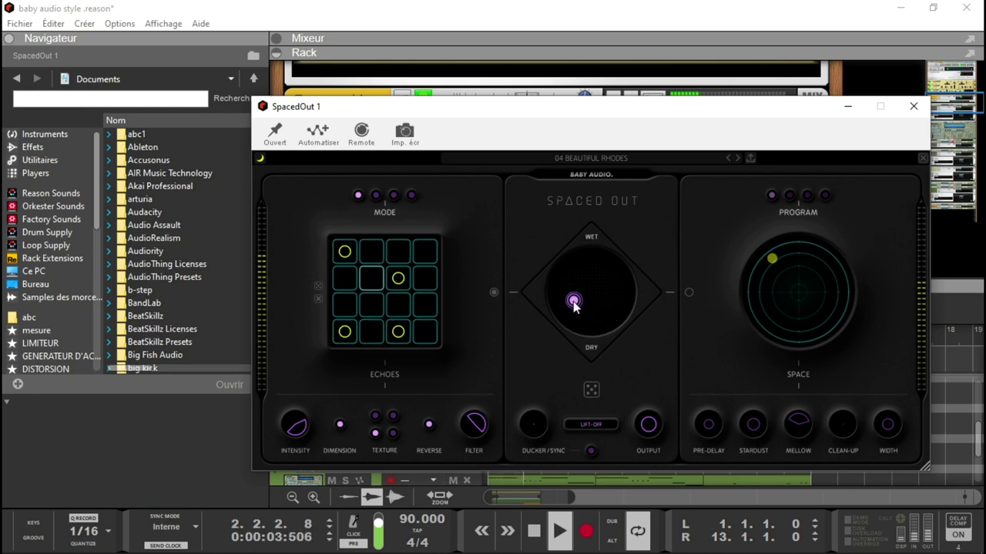
{"action": "left_click", "coordinate": [592, 389]}
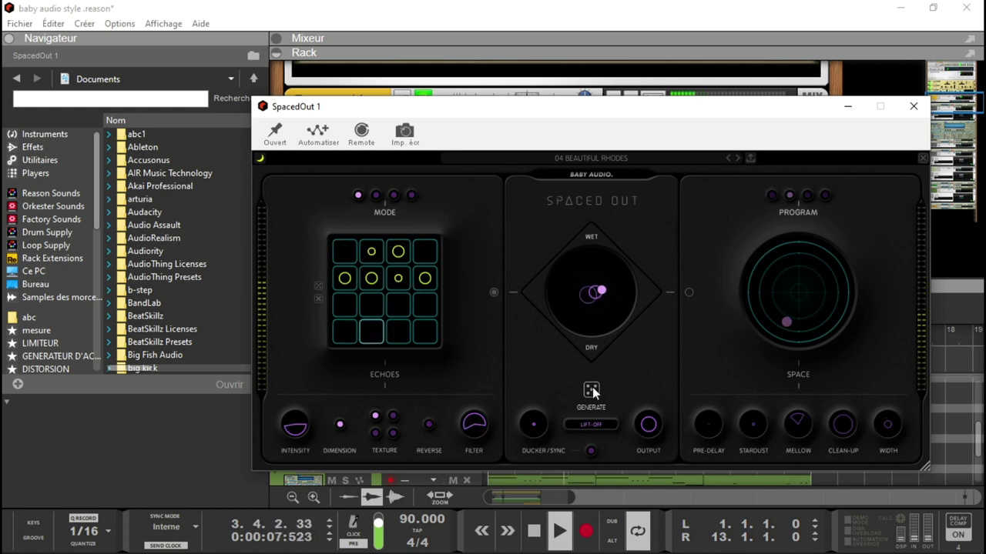
{"action": "left_click", "coordinate": [319, 286]}
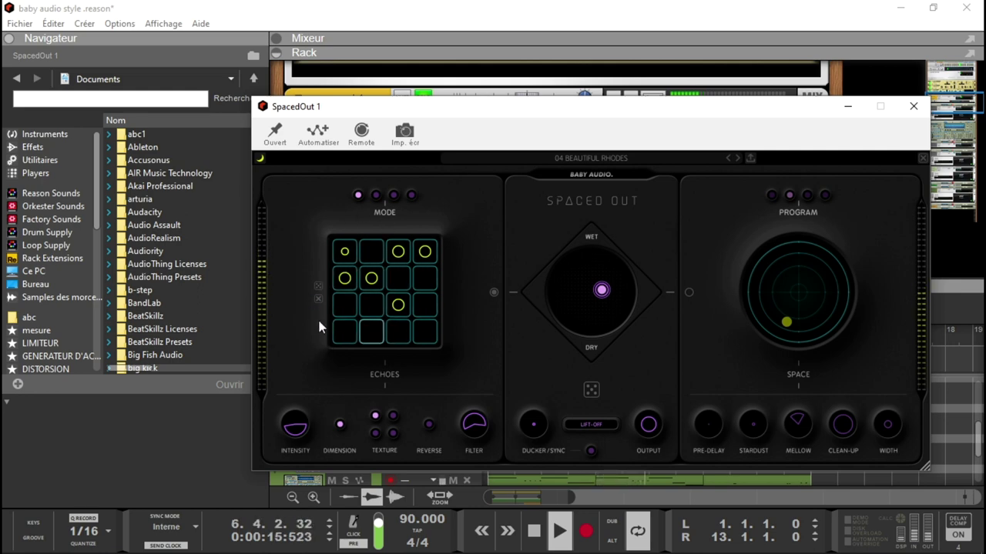
Adjust the echo Filter, choose the lo-fi texture and reduce the echo Intensity.
{"action": "mouse_move", "coordinate": [472, 426]}
{"action": "left_click_drag", "start_coordinate": [472, 426], "coordinate": [473, 352]}
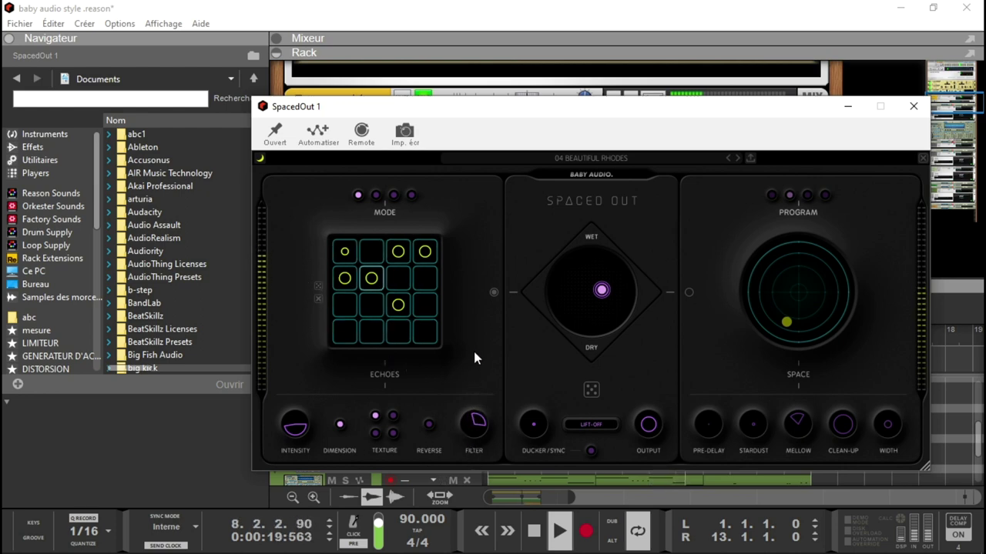
{"action": "left_click_drag", "start_coordinate": [485, 426], "coordinate": [468, 464]}
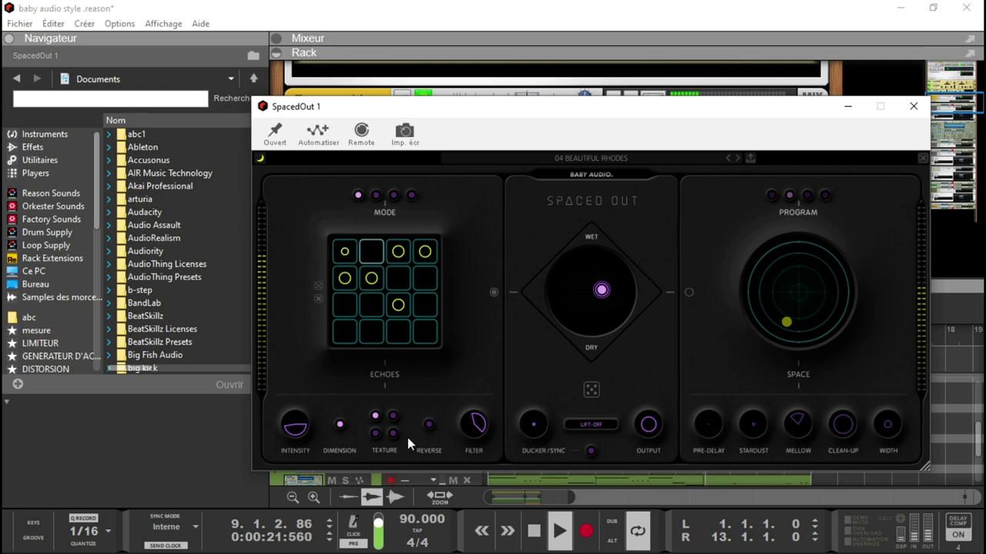
{"action": "left_click", "coordinate": [374, 433]}
{"action": "mouse_move", "coordinate": [292, 430]}
{"action": "left_click_drag", "start_coordinate": [283, 428], "coordinate": [307, 495]}
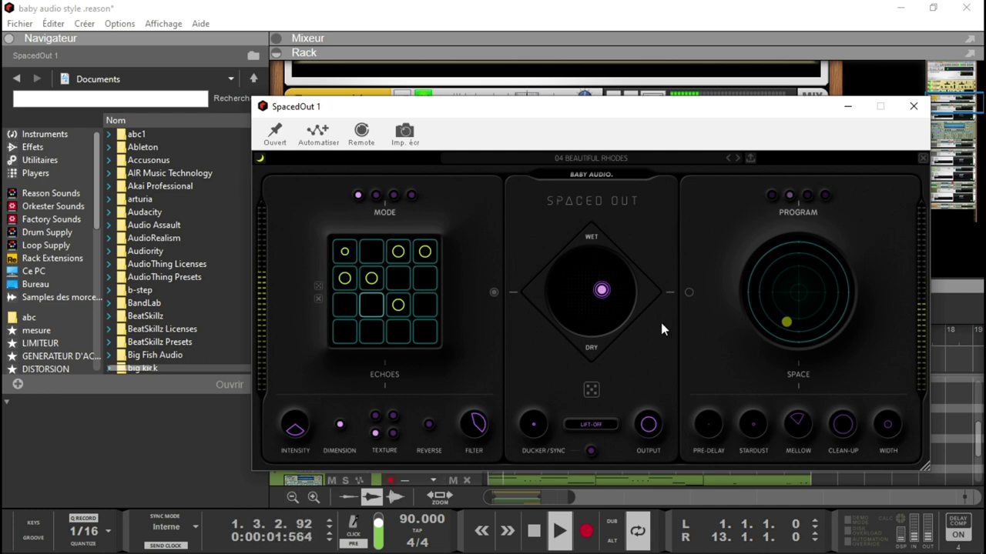
Switch Space on and Echoes off, and audition the reverb programs, ending on Outer Space.
{"action": "left_click", "coordinate": [689, 291]}
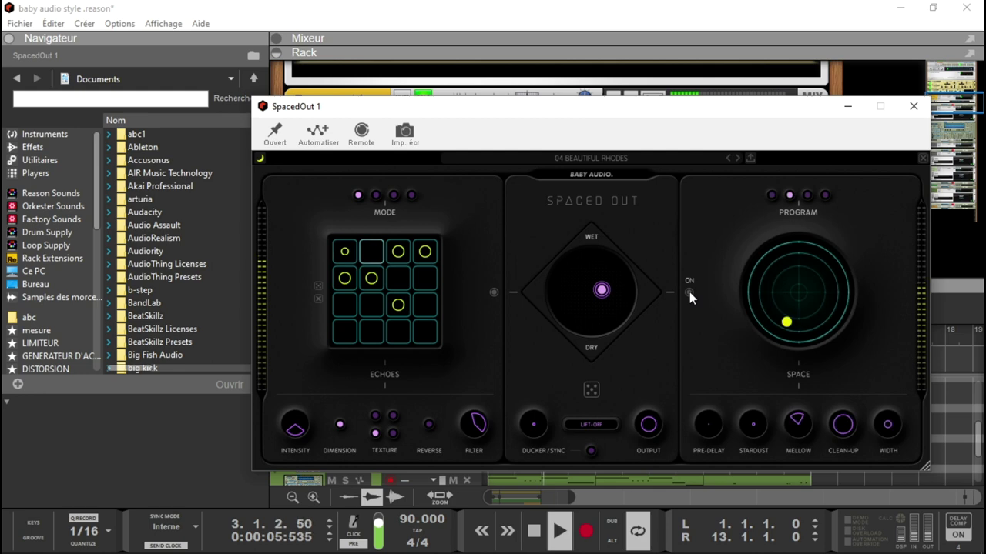
{"action": "left_click", "coordinate": [493, 293]}
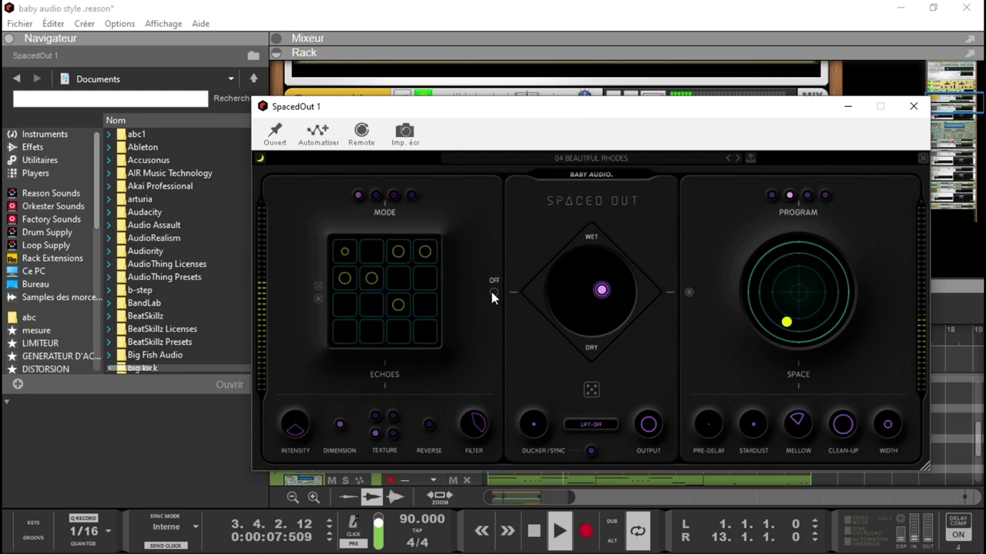
{"action": "left_click", "coordinate": [772, 196]}
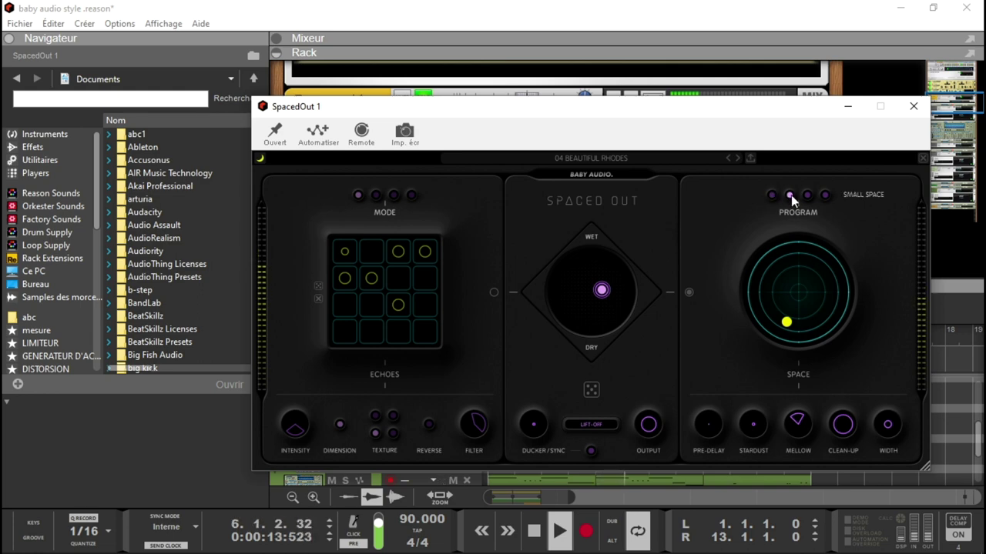
{"action": "left_click", "coordinate": [807, 195]}
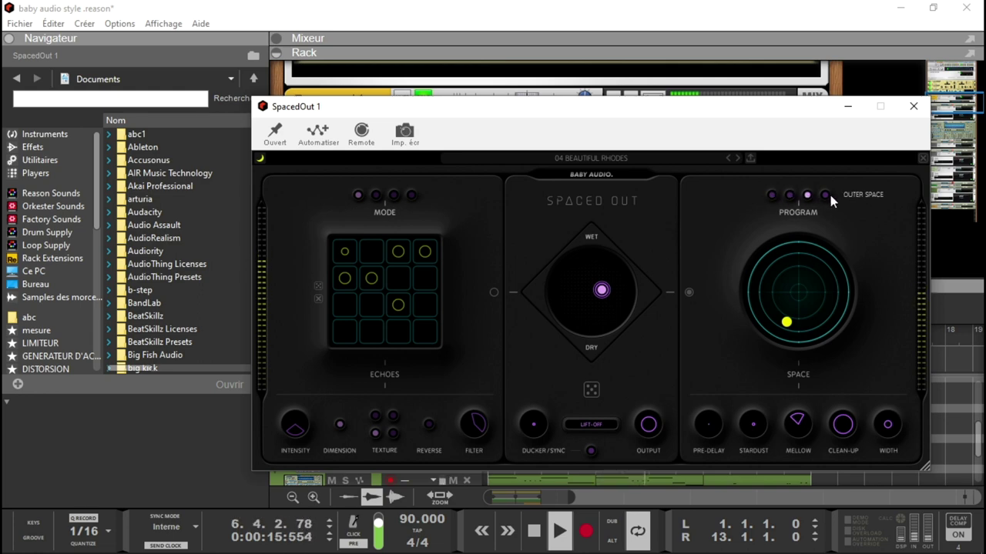
Move the Space point to the circle's outer edge and raise Pre-Delay and Stardust to maximum.
{"action": "left_click_drag", "start_coordinate": [786, 323], "coordinate": [828, 265]}
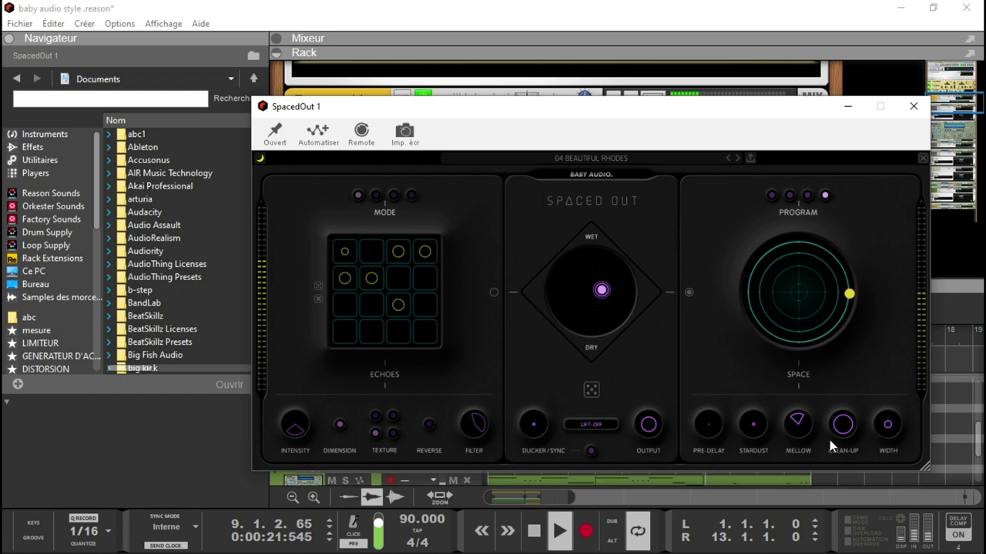
{"action": "left_click_drag", "start_coordinate": [710, 426], "coordinate": [701, 272]}
{"action": "mouse_move", "coordinate": [746, 420]}
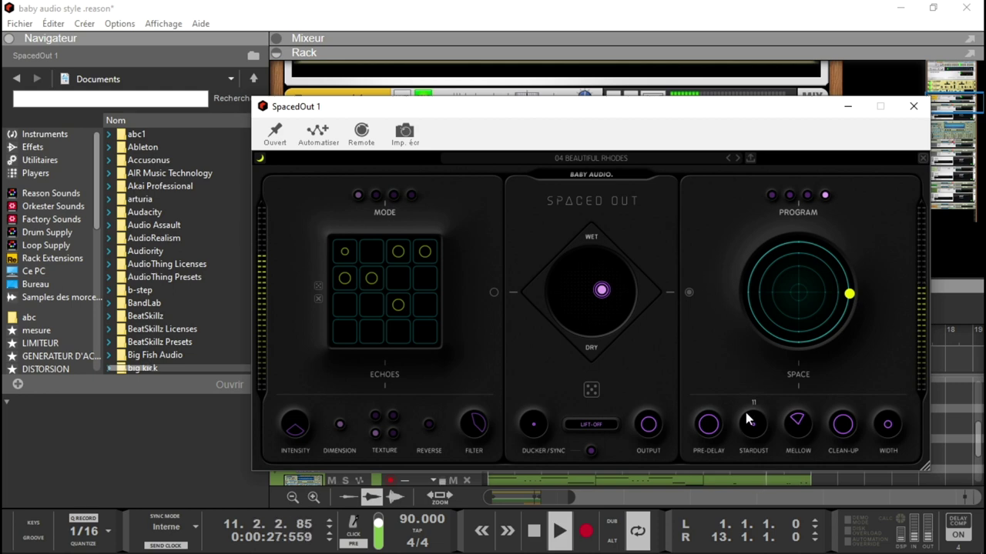
{"action": "left_click_drag", "start_coordinate": [755, 370], "coordinate": [754, 271]}
{"action": "left_click_drag", "start_coordinate": [754, 204], "coordinate": [774, 322]}
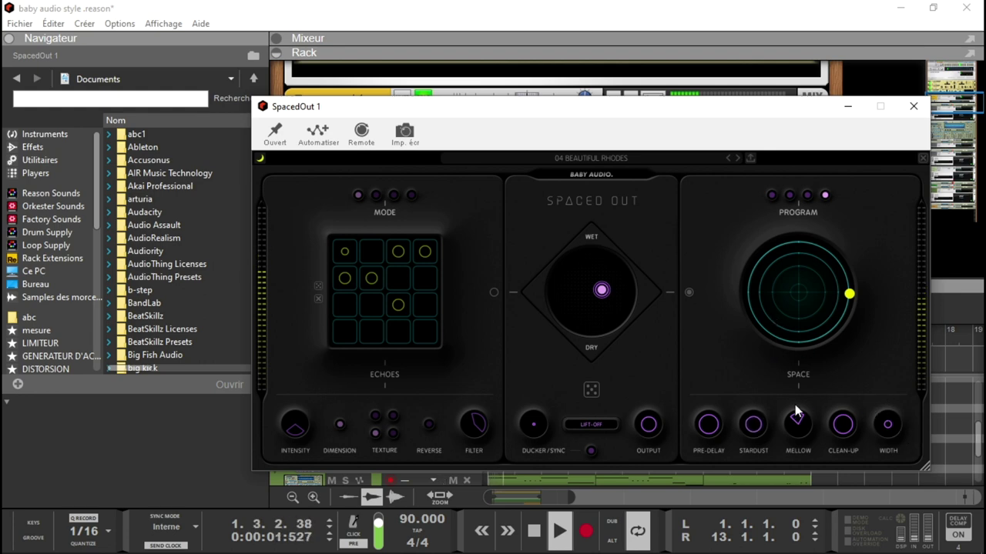
Sweep the reverb's Mellow and Clean-Up controls down and back up, and raise Width to maximum.
{"action": "left_click_drag", "start_coordinate": [792, 430], "coordinate": [797, 550]}
{"action": "left_click_drag", "start_coordinate": [801, 414], "coordinate": [798, 326]}
{"action": "left_click_drag", "start_coordinate": [842, 424], "coordinate": [832, 547]}
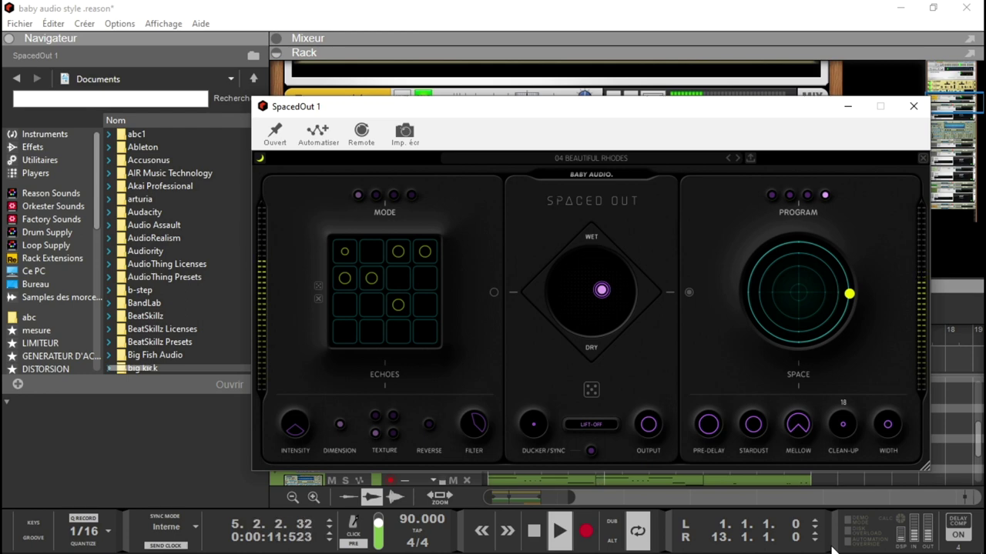
{"action": "mouse_move", "coordinate": [888, 426]}
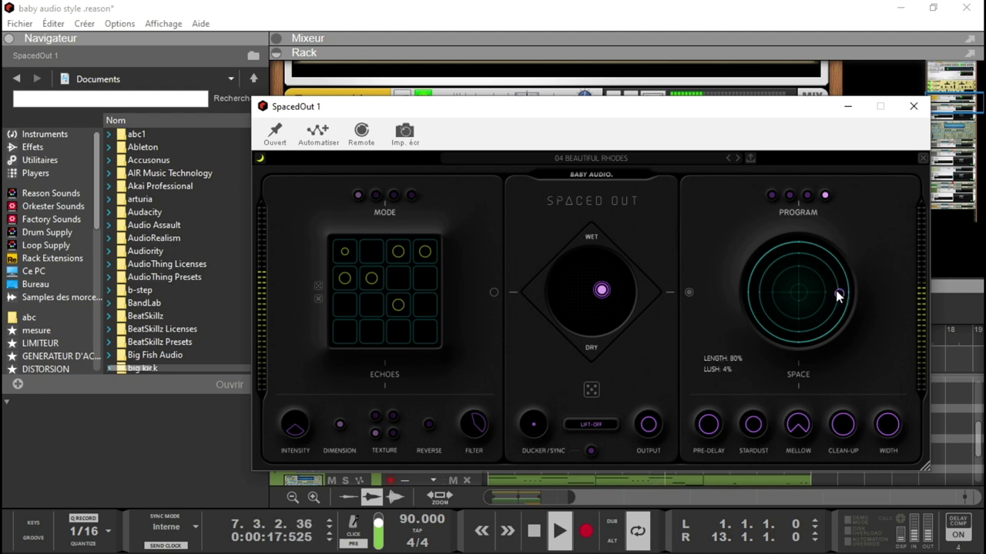
Move the Space point close to the circle's centre and raise the Ducker amount.
{"action": "left_click_drag", "start_coordinate": [807, 298], "coordinate": [803, 292]}
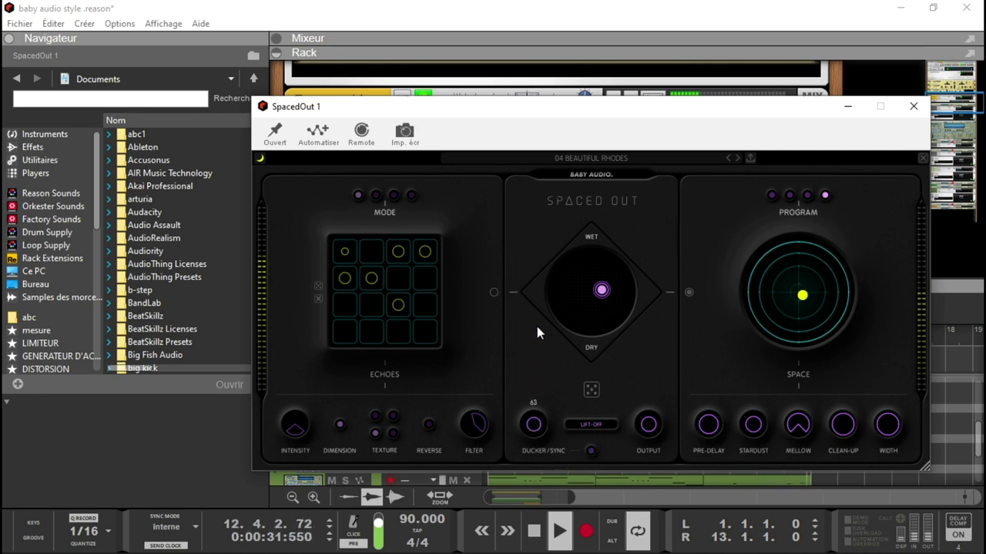
{"action": "mouse_move", "coordinate": [649, 434]}
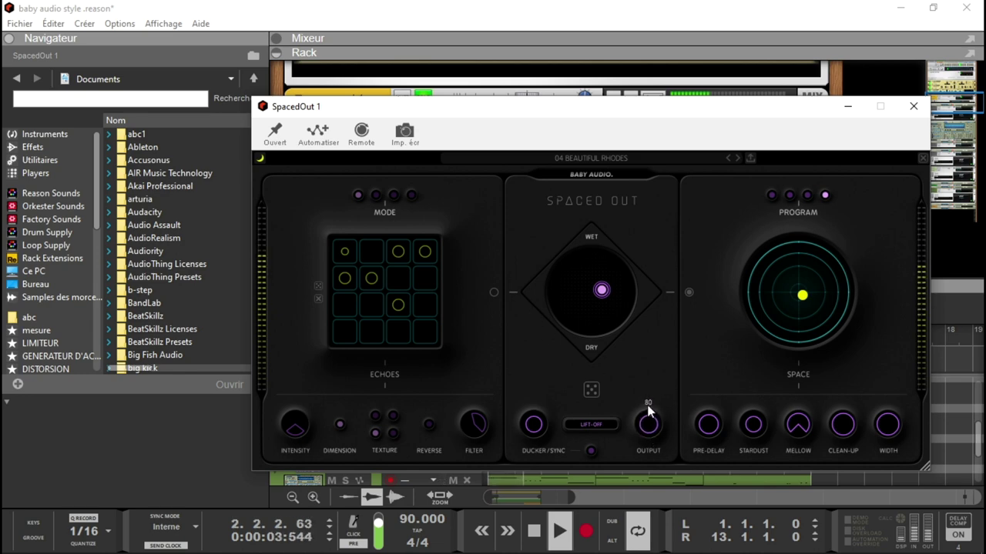
Try the Lift-Off effect and switch on the ducker's Sync.
{"action": "left_click", "coordinate": [589, 424]}
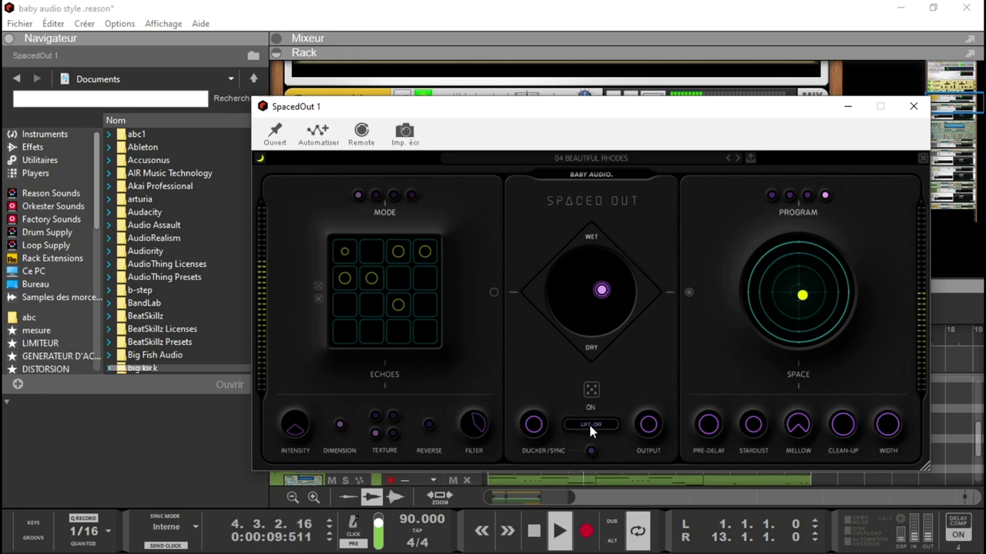
{"action": "left_click", "coordinate": [589, 448]}
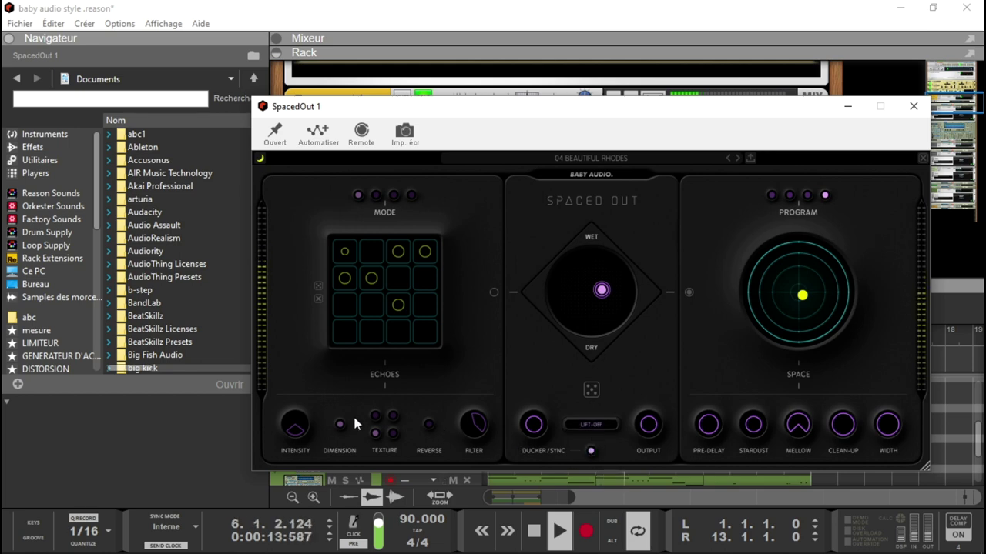
{"action": "mouse_move", "coordinate": [493, 293]}
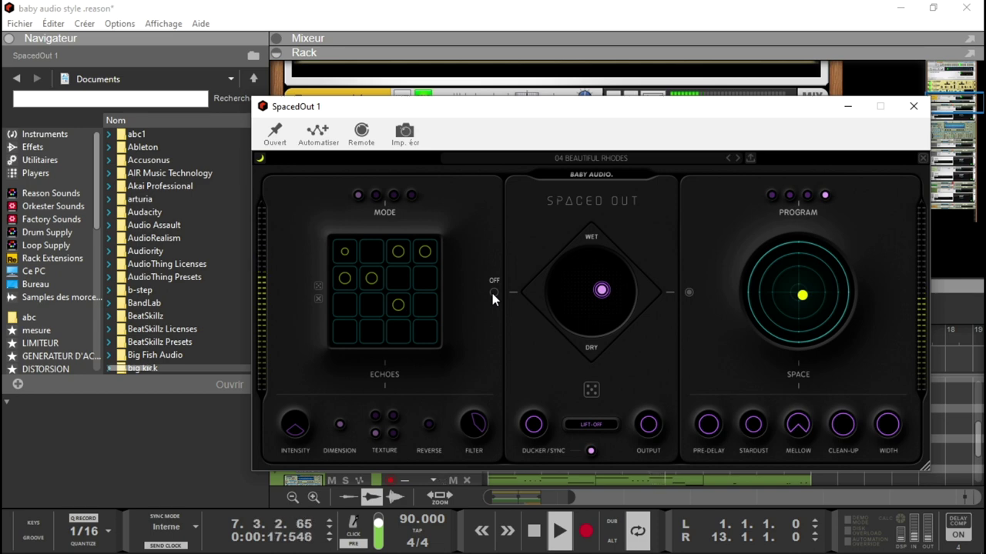
Switch the echo section back on and review the reverb's Width and Pre-Delay settings.
{"action": "left_click", "coordinate": [492, 293]}
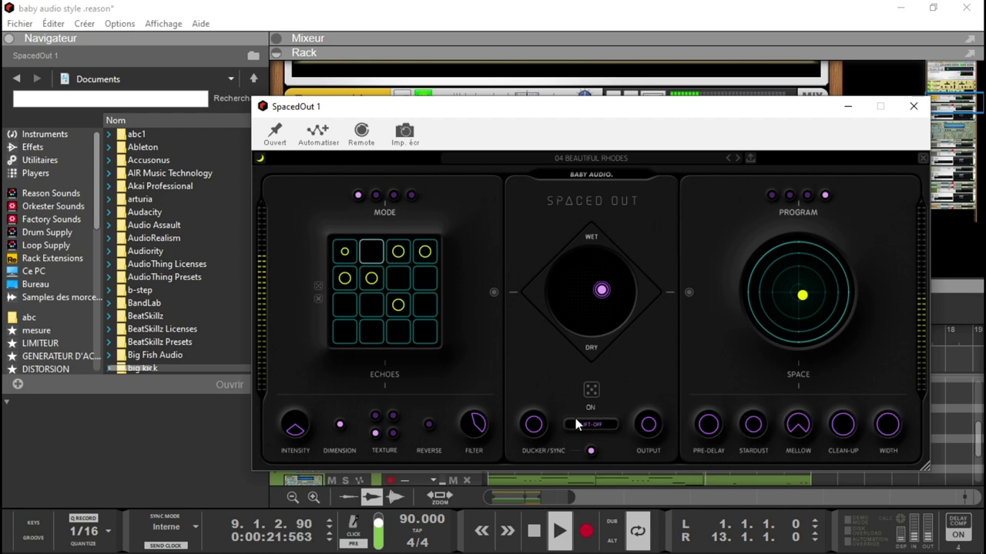
{"action": "mouse_move", "coordinate": [530, 438]}
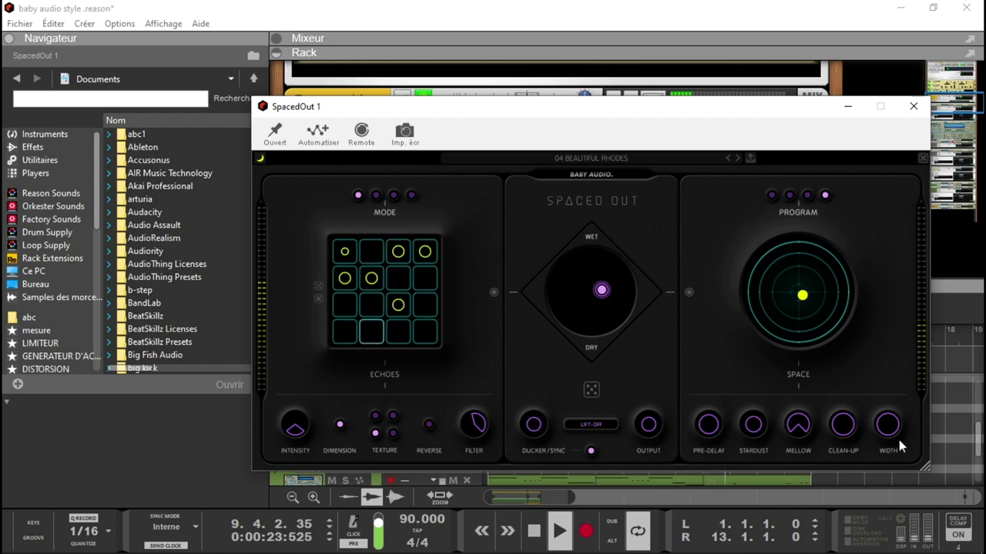
{"action": "mouse_move", "coordinate": [889, 436]}
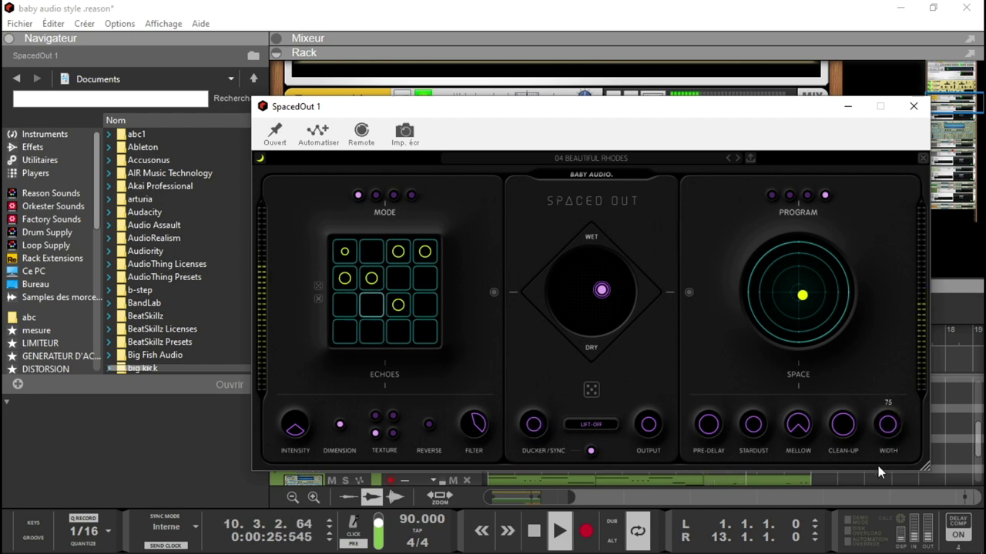
{"action": "mouse_move", "coordinate": [708, 421]}
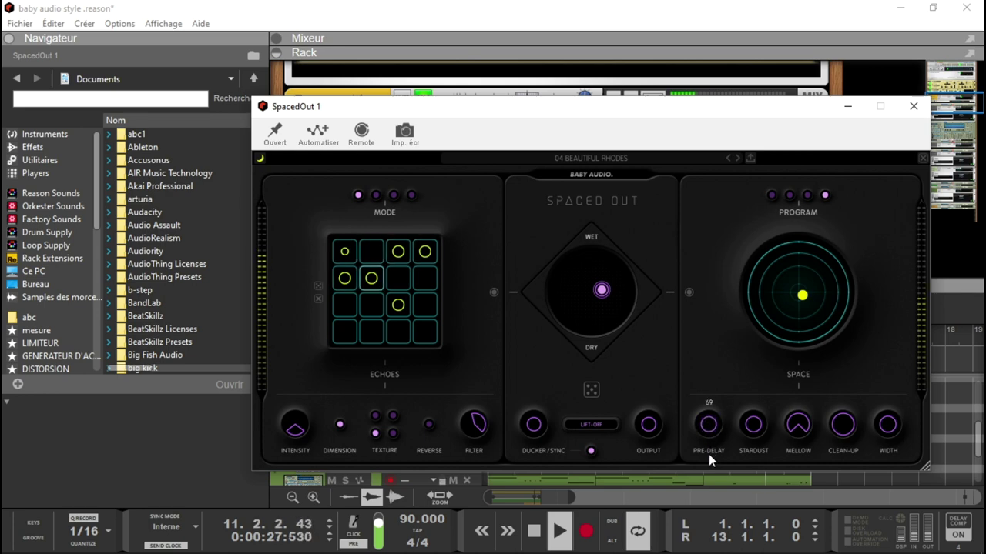
{"action": "mouse_move", "coordinate": [745, 436]}
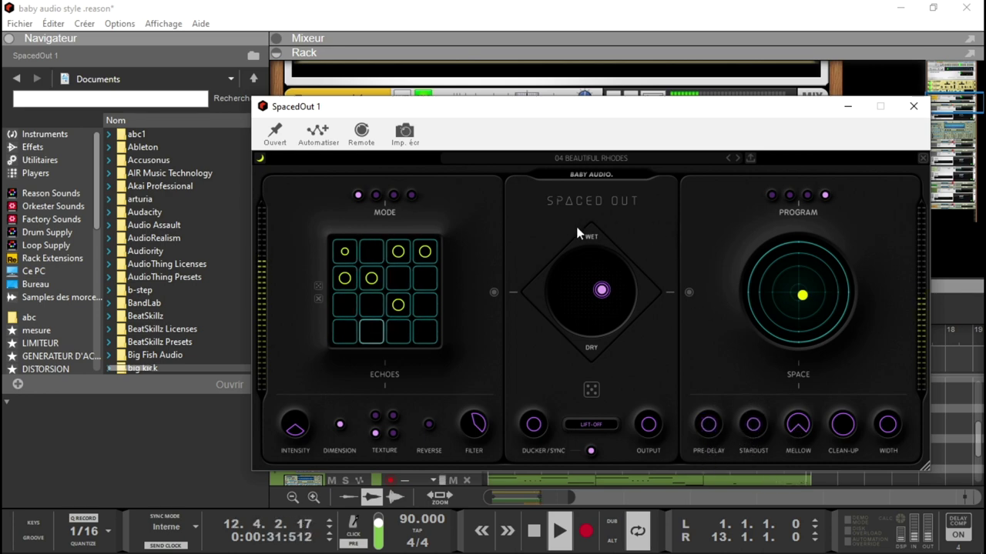
Try the 80 GROOVECHO - DRJ preset, and load the 64 HOOK - VB preset in its place.
{"action": "left_click", "coordinate": [572, 155]}
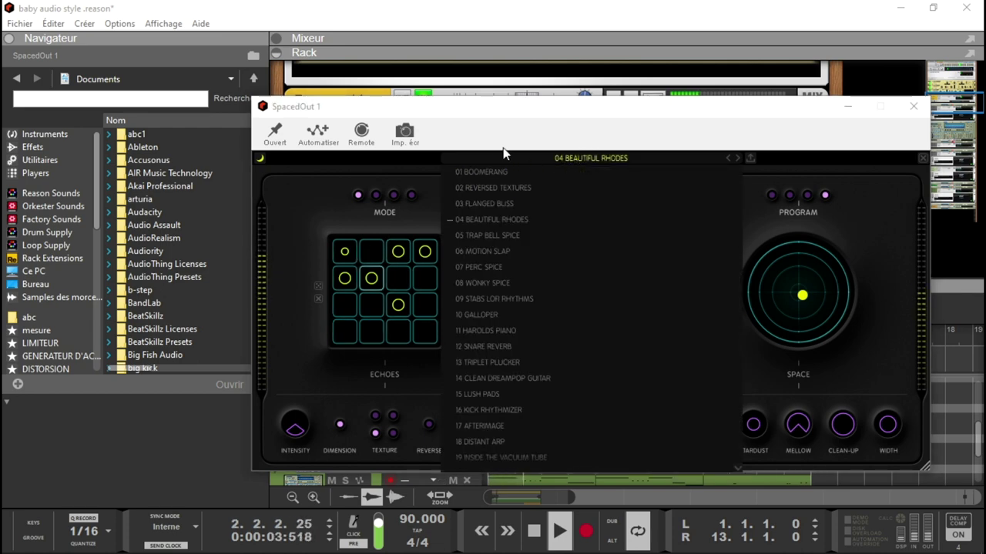
{"action": "mouse_move", "coordinate": [550, 462]}
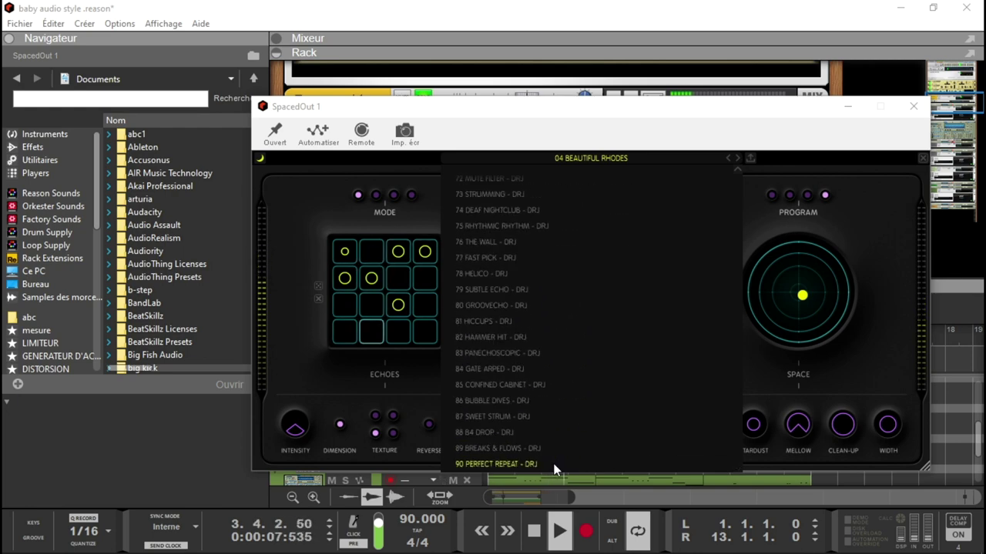
{"action": "scroll", "coordinate": [523, 431], "scroll_direction": "down", "scroll_amount": 1}
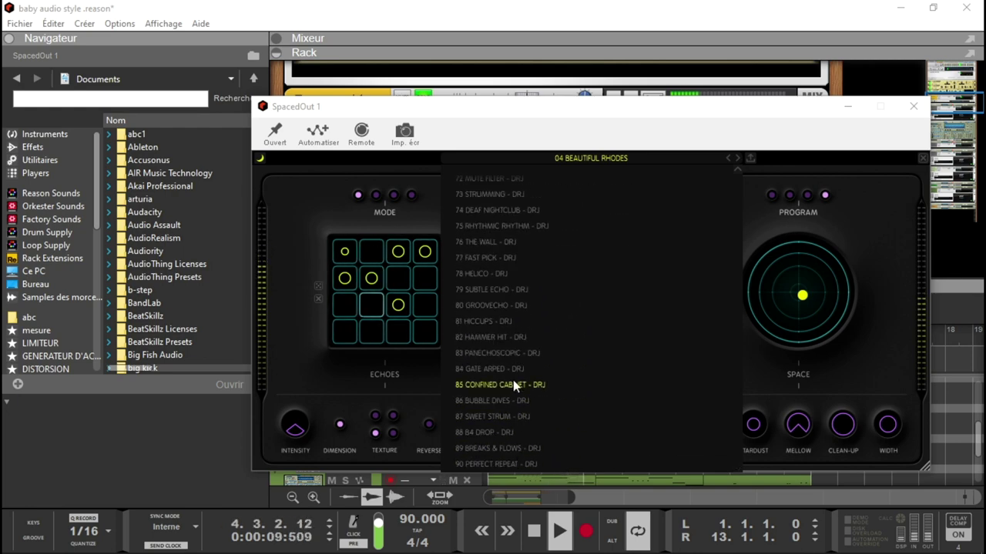
{"action": "left_click", "coordinate": [503, 309]}
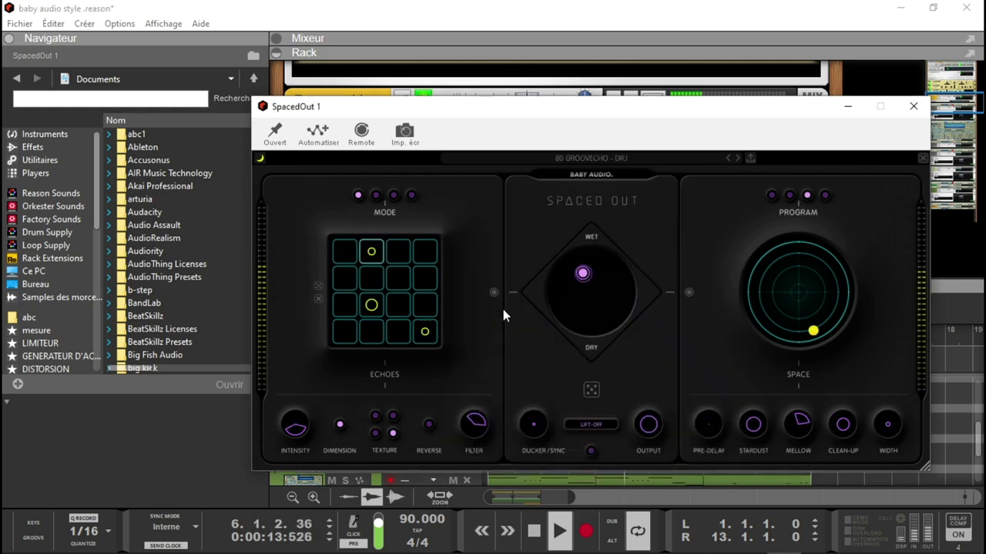
{"action": "left_click", "coordinate": [575, 157]}
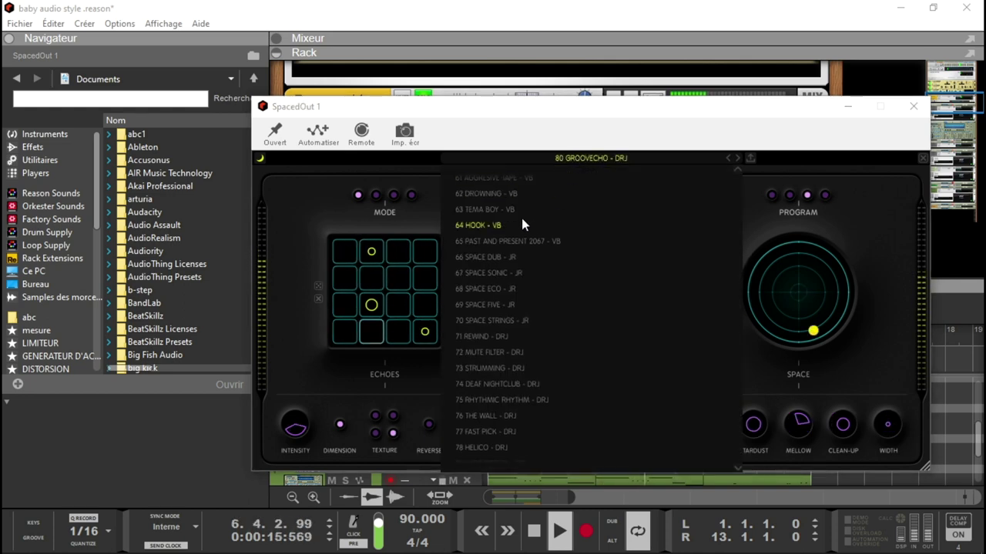
{"action": "left_click", "coordinate": [494, 224]}
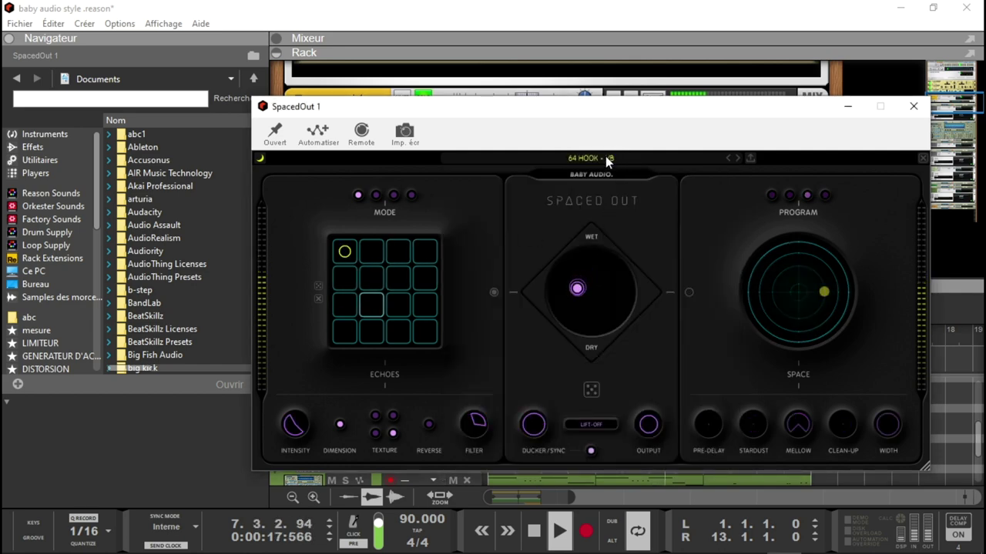
Bypass and re-enable the plugin twice to compare the dry and processed sound.
{"action": "left_click", "coordinate": [594, 174]}
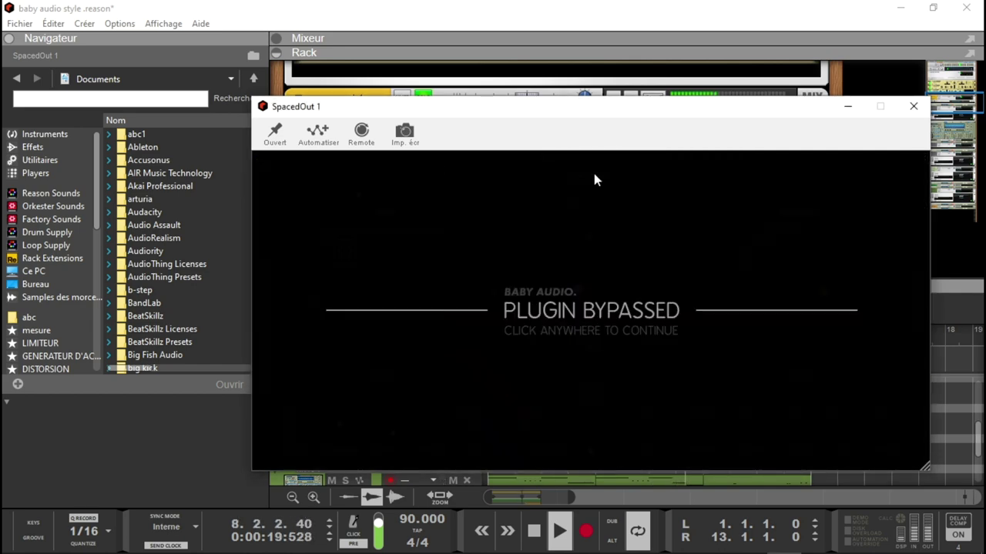
{"action": "left_click", "coordinate": [593, 174]}
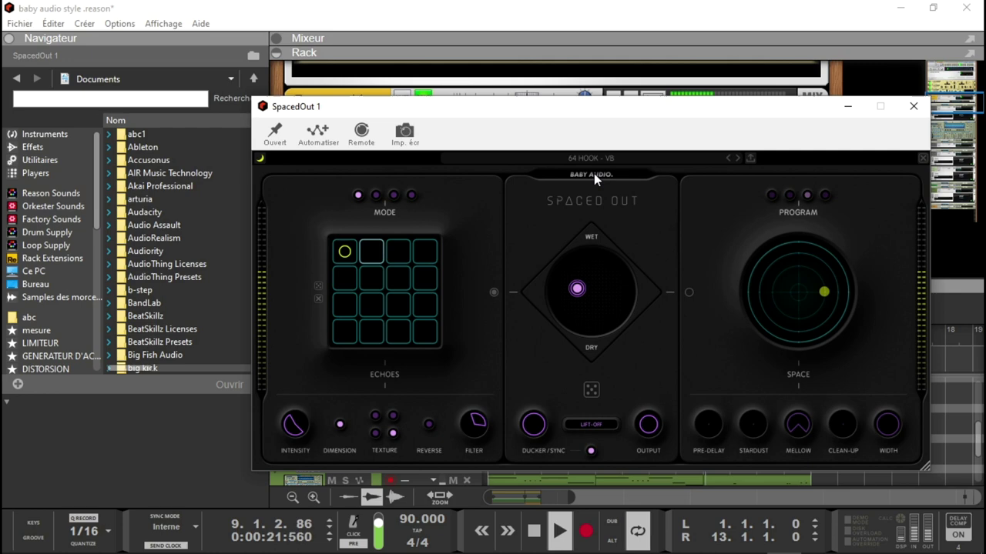
{"action": "left_click", "coordinate": [590, 175]}
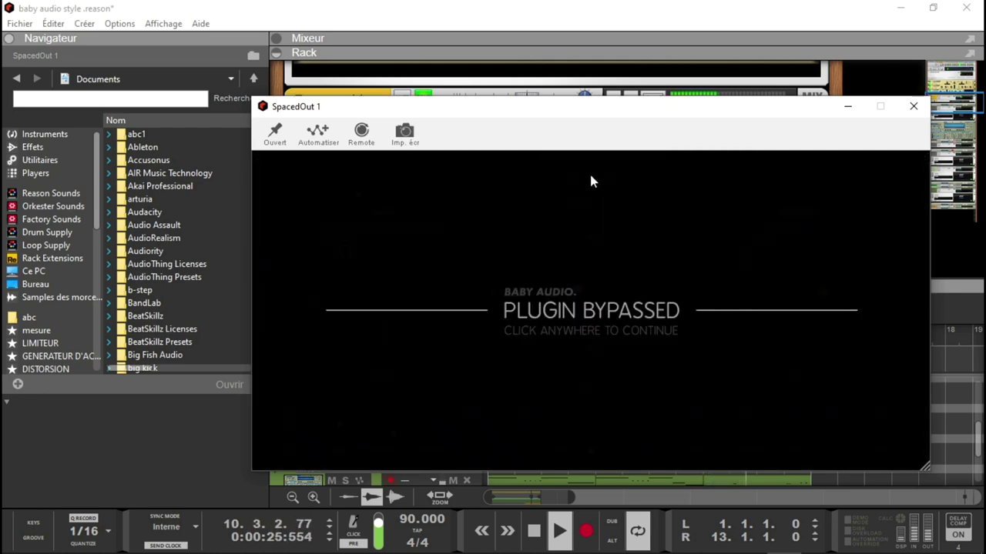
{"action": "left_click", "coordinate": [569, 308]}
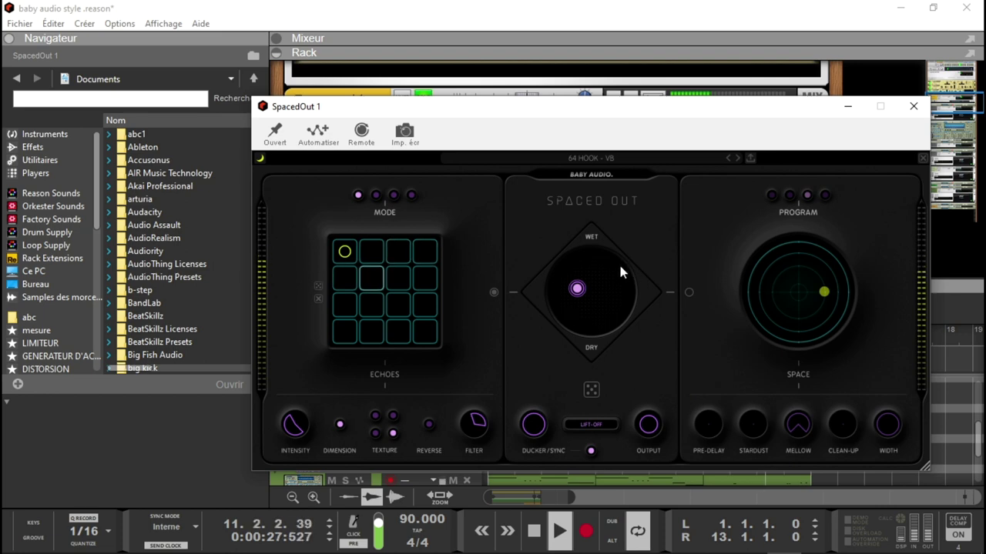
Shift the mix point slightly towards Dry and rework the echo grid, adding an echo in the third row's second cell and clearing its fourth.
{"action": "mouse_move", "coordinate": [580, 285]}
{"action": "left_mouse_down"}
{"action": "mouse_move", "coordinate": [585, 318]}
{"action": "mouse_move", "coordinate": [637, 300]}
{"action": "mouse_move", "coordinate": [593, 273]}
{"action": "mouse_move", "coordinate": [596, 214]}
{"action": "mouse_move", "coordinate": [593, 357]}
{"action": "mouse_move", "coordinate": [600, 313]}
{"action": "mouse_move", "coordinate": [589, 293]}
{"action": "mouse_move", "coordinate": [573, 300]}
{"action": "left_mouse_up"}
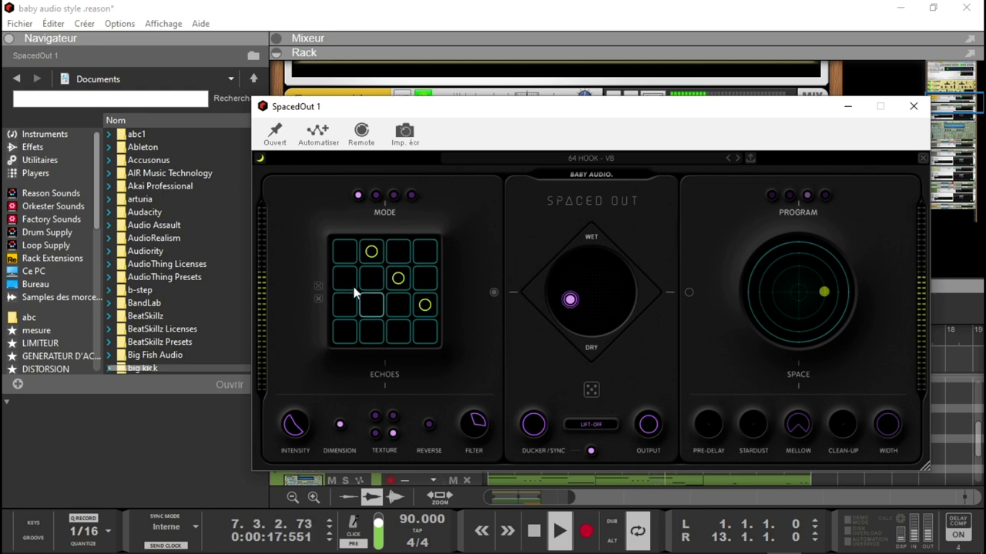
{"action": "left_click", "coordinate": [371, 305]}
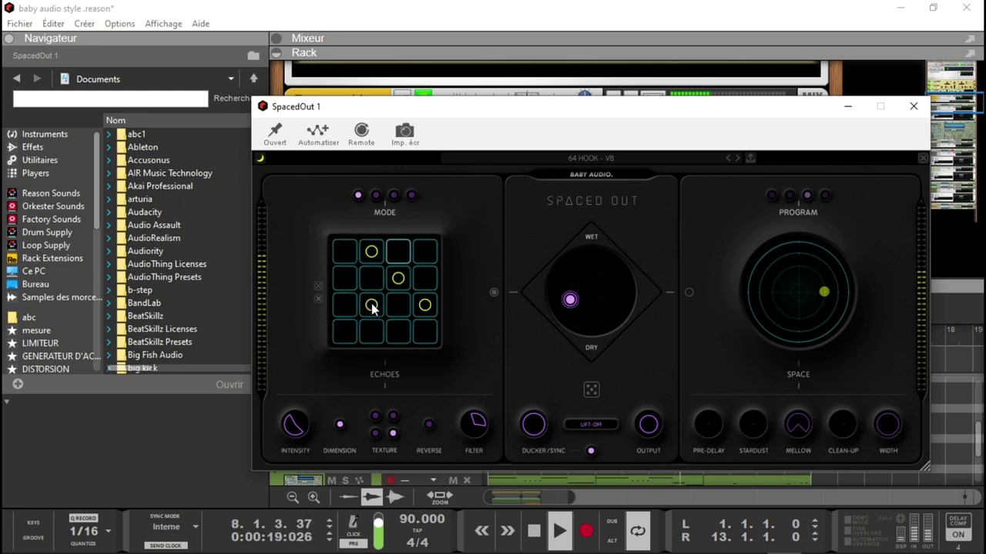
{"action": "left_click", "coordinate": [425, 306]}
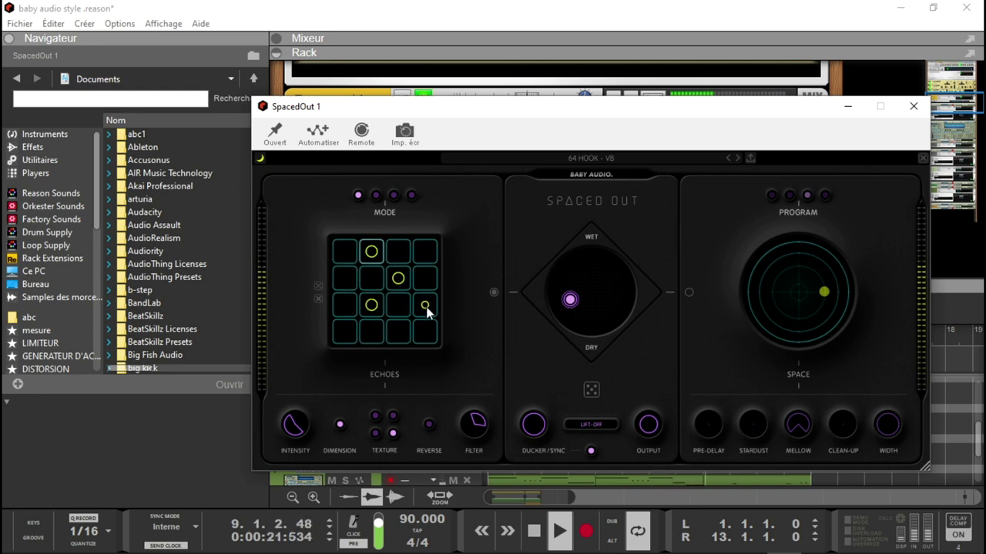
Lower the echo Intensity and the Ducker amount, and set the echo filter's high-pass to 1807.
{"action": "mouse_move", "coordinate": [289, 426]}
{"action": "left_click_drag", "start_coordinate": [290, 426], "coordinate": [290, 471]}
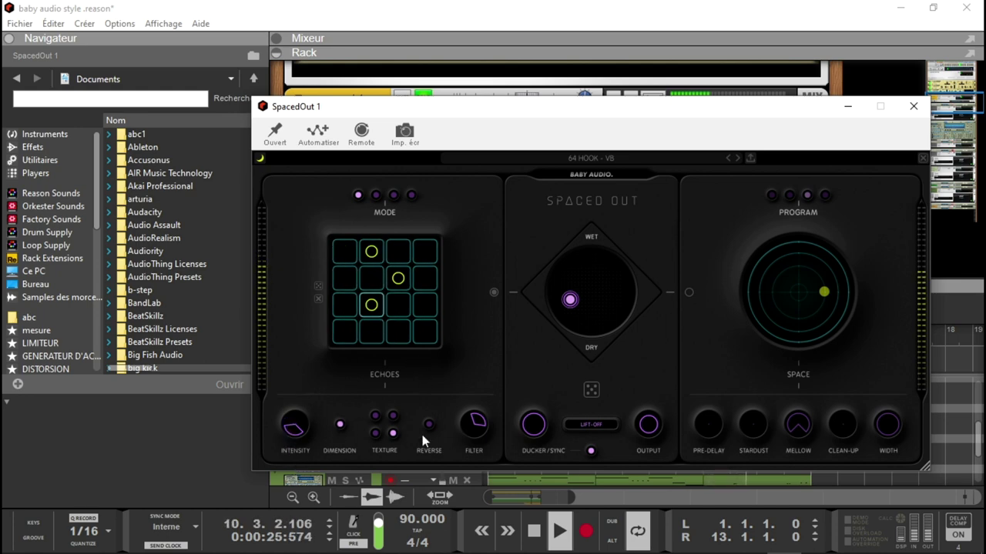
{"action": "left_click_drag", "start_coordinate": [482, 427], "coordinate": [467, 382]}
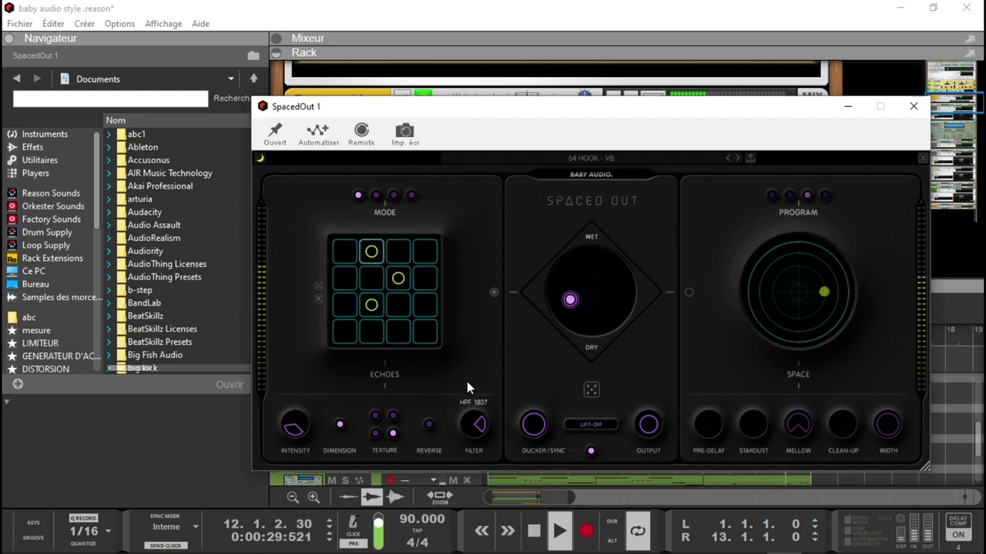
{"action": "left_click_drag", "start_coordinate": [533, 424], "coordinate": [531, 483]}
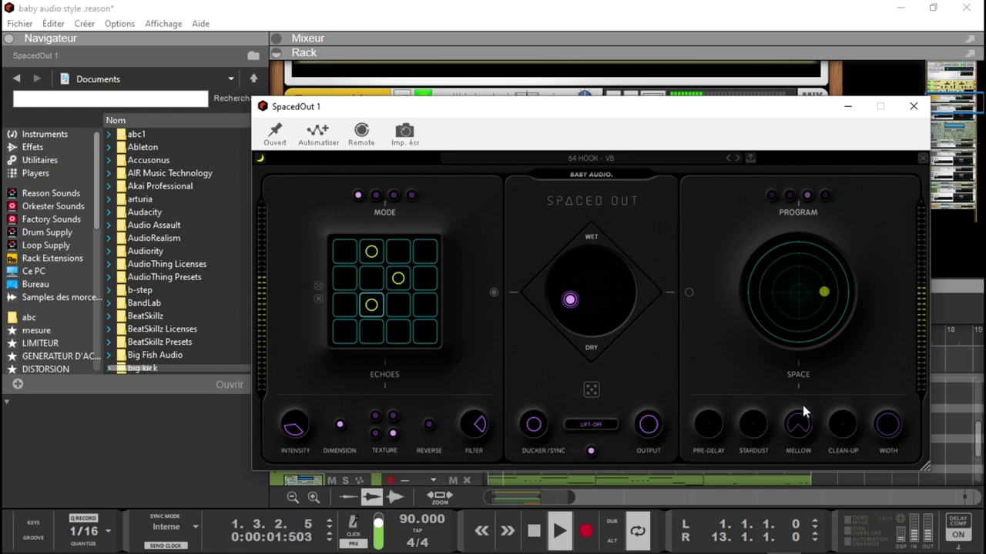
Switch on the reverb section and adjust its character, with Clean-Up at 64 and Stardust raised.
{"action": "mouse_move", "coordinate": [842, 429]}
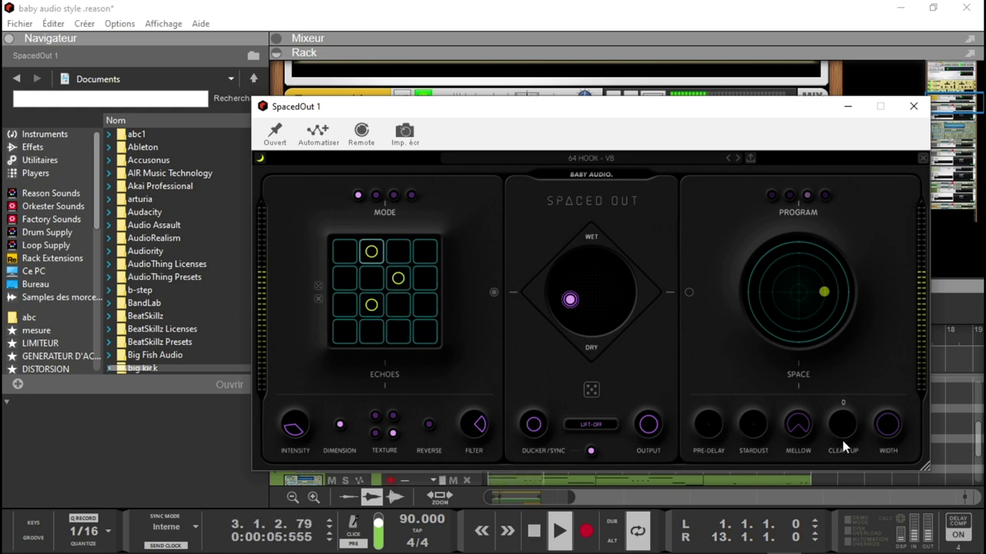
{"action": "left_click", "coordinate": [689, 292]}
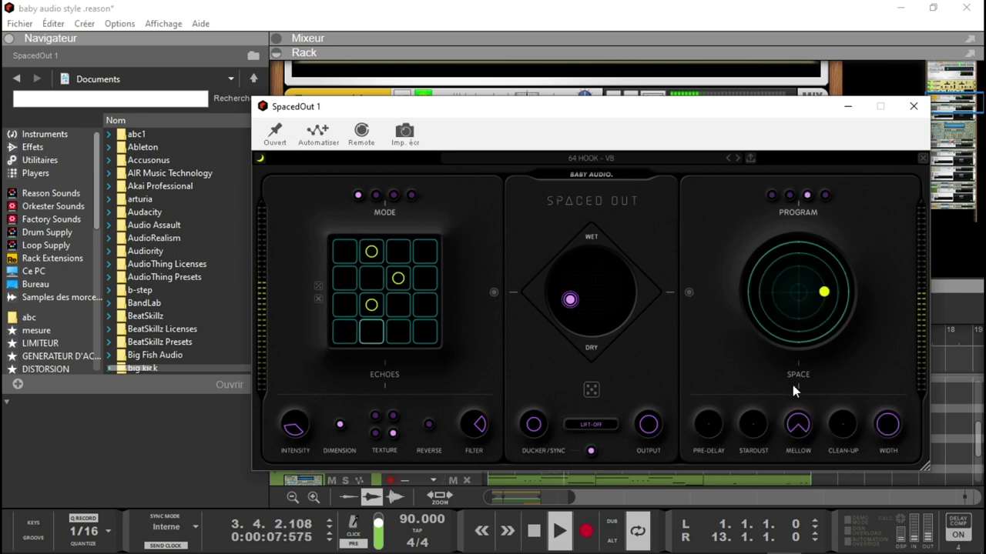
{"action": "left_click_drag", "start_coordinate": [840, 452], "coordinate": [842, 416]}
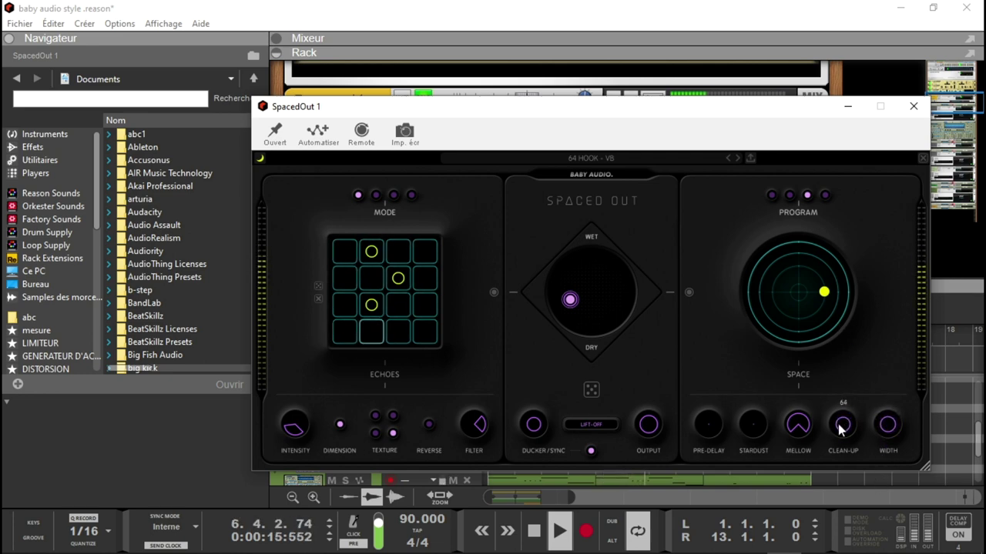
{"action": "left_click_drag", "start_coordinate": [756, 429], "coordinate": [744, 335]}
Select the VACUUM reverb Program with some Pre-Delay, and move the mix point towards the reverb side.
{"action": "left_click", "coordinate": [772, 194]}
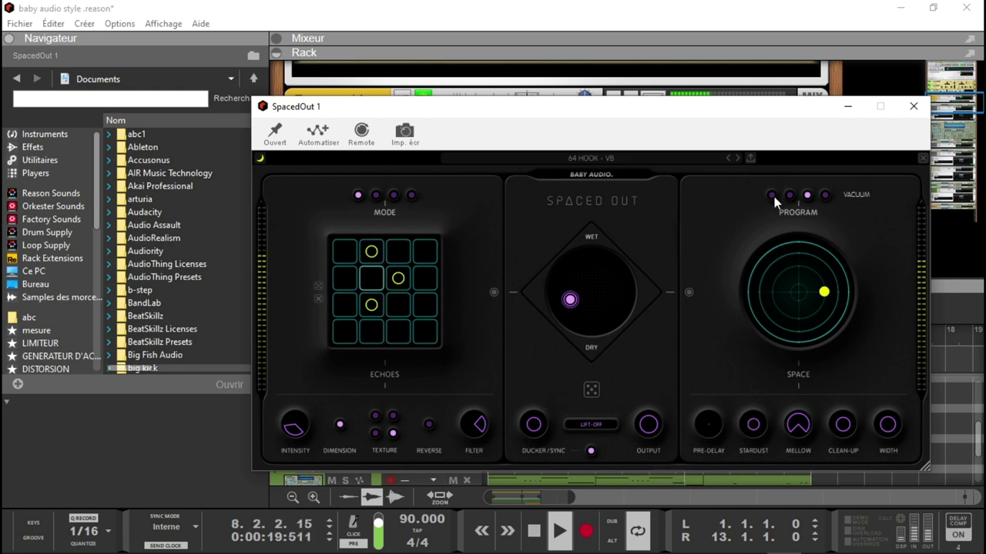
{"action": "left_click_drag", "start_coordinate": [712, 423], "coordinate": [720, 373]}
{"action": "left_click_drag", "start_coordinate": [571, 300], "coordinate": [595, 301]}
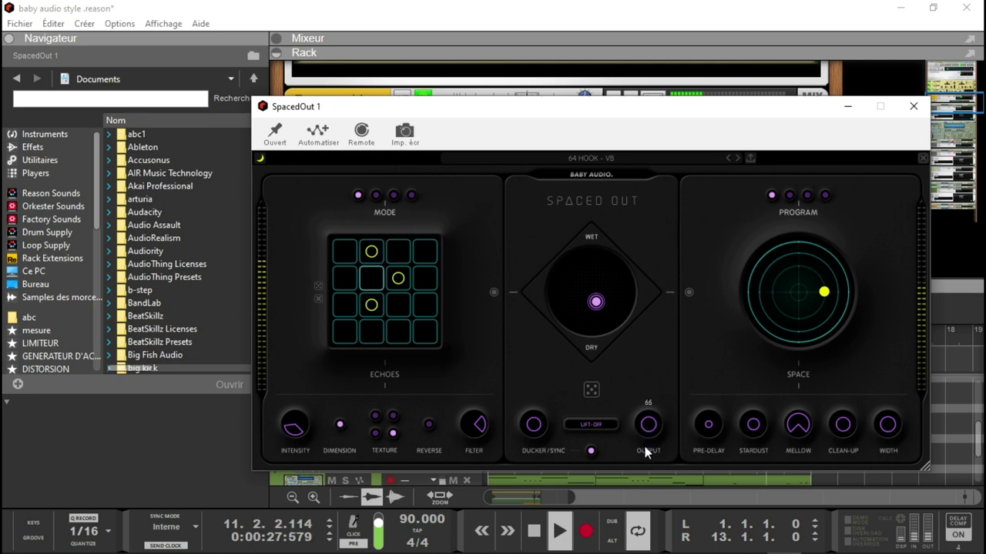
Take the sample1 channel out of solo and bring the SpacedOut plugin window back up.
{"action": "left_click", "coordinate": [914, 108]}
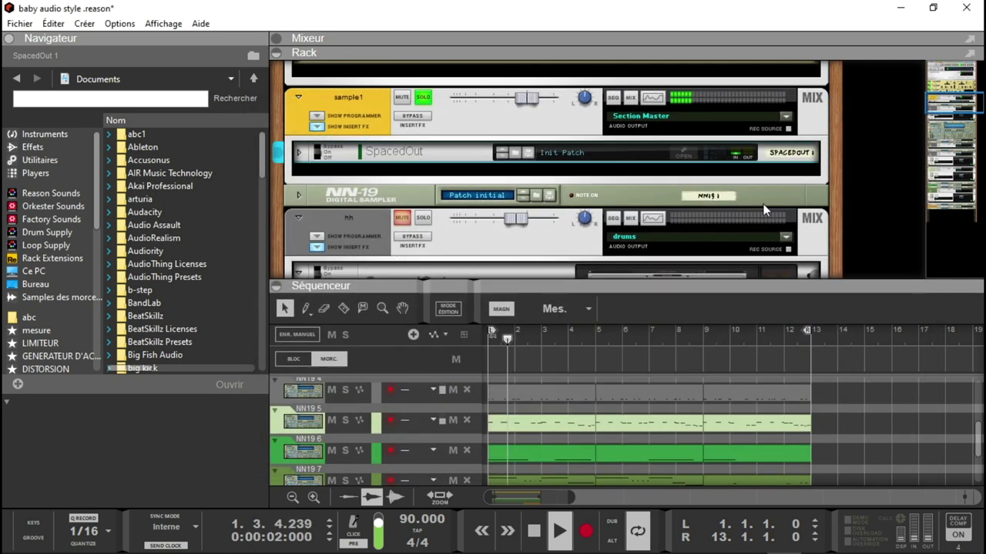
{"action": "left_click", "coordinate": [431, 97]}
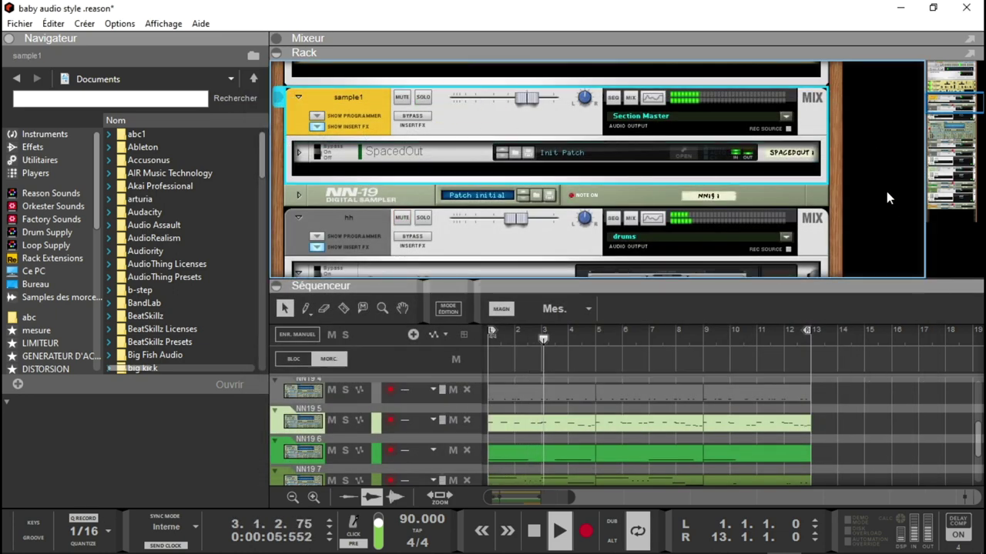
{"action": "left_click", "coordinate": [682, 156]}
{"action": "left_click", "coordinate": [682, 157]}
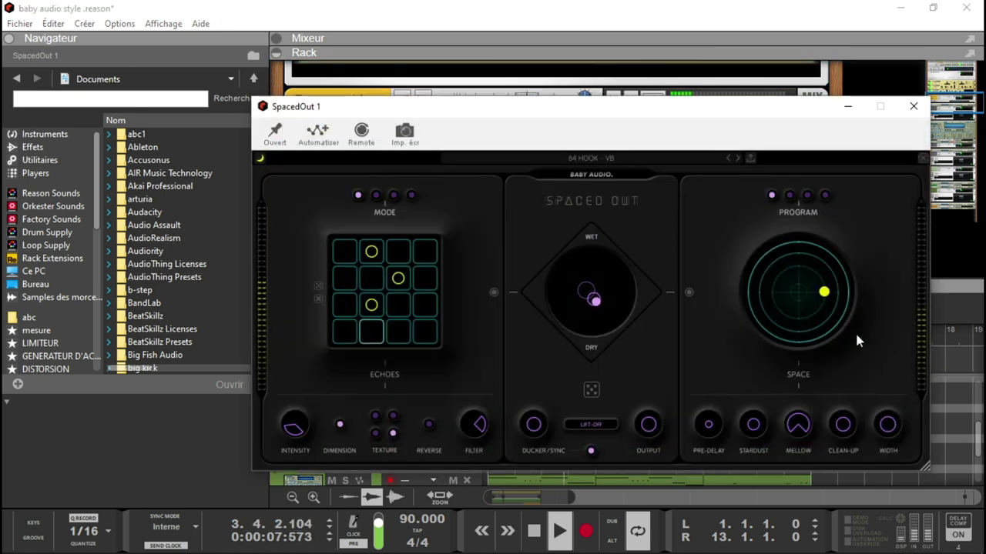
Raise the plugin's Output level and set the echo Texture to LOFI.
{"action": "left_click_drag", "start_coordinate": [651, 432], "coordinate": [653, 409]}
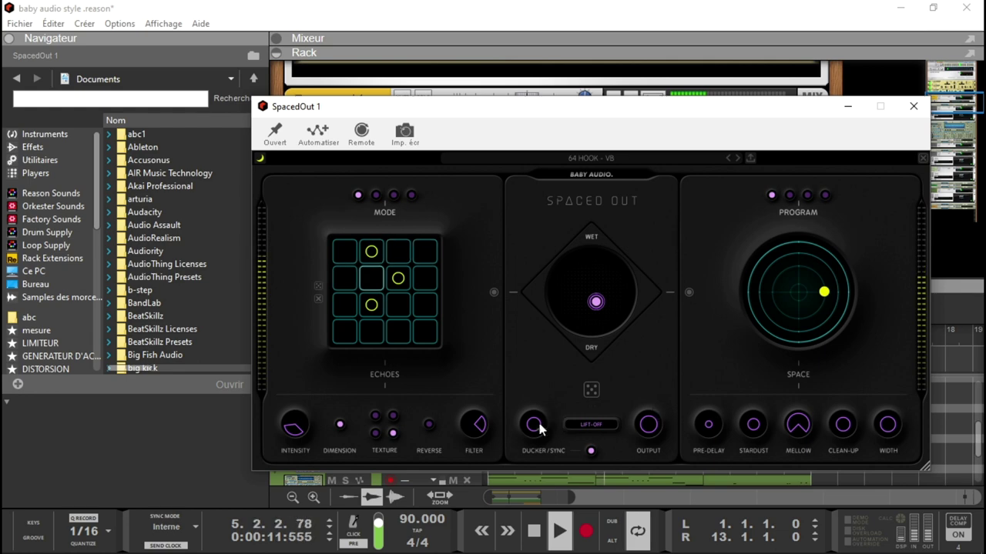
{"action": "left_click", "coordinate": [375, 433]}
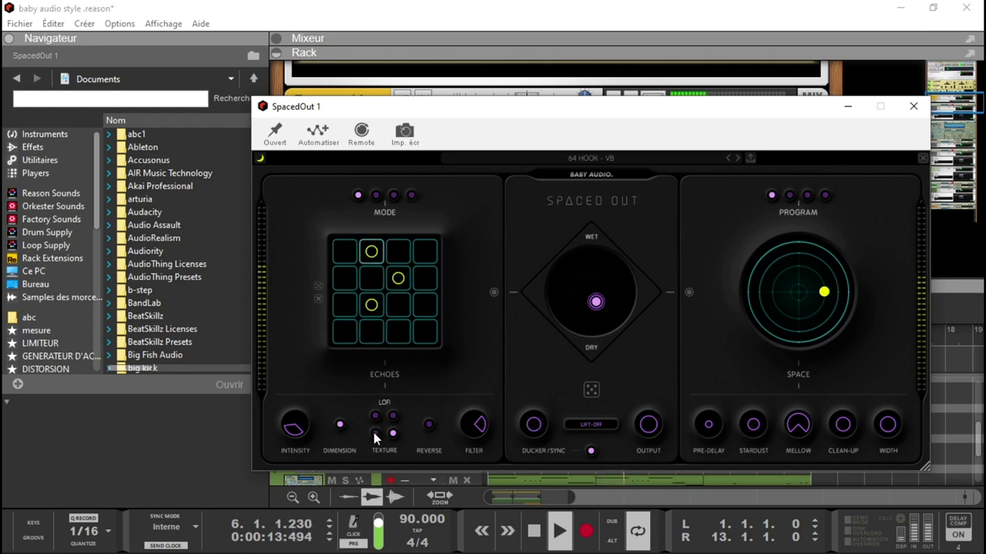
Rearrange the echo grid to use rows one and three of the first column and rows two and four of the third.
{"action": "left_click", "coordinate": [344, 305]}
{"action": "left_click", "coordinate": [375, 306]}
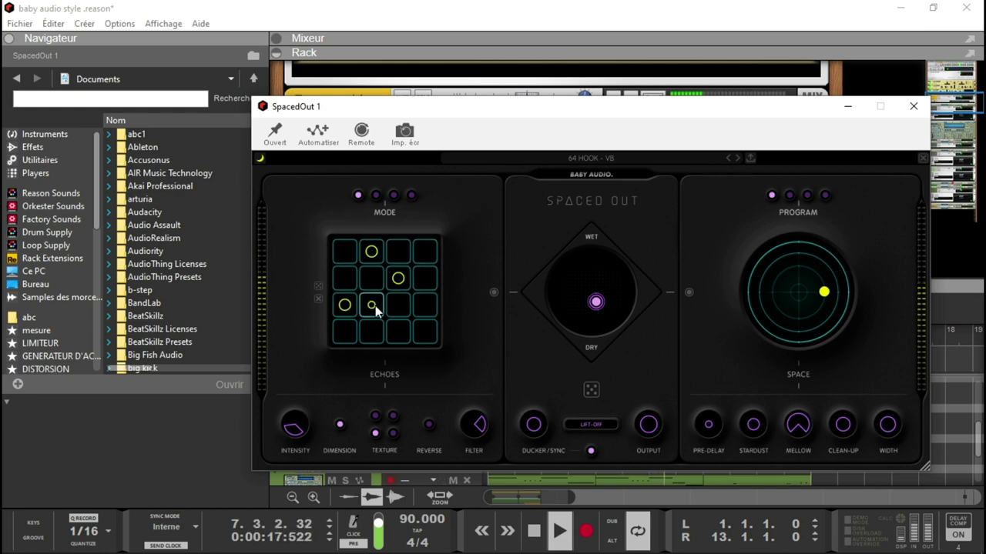
{"action": "left_click", "coordinate": [346, 257]}
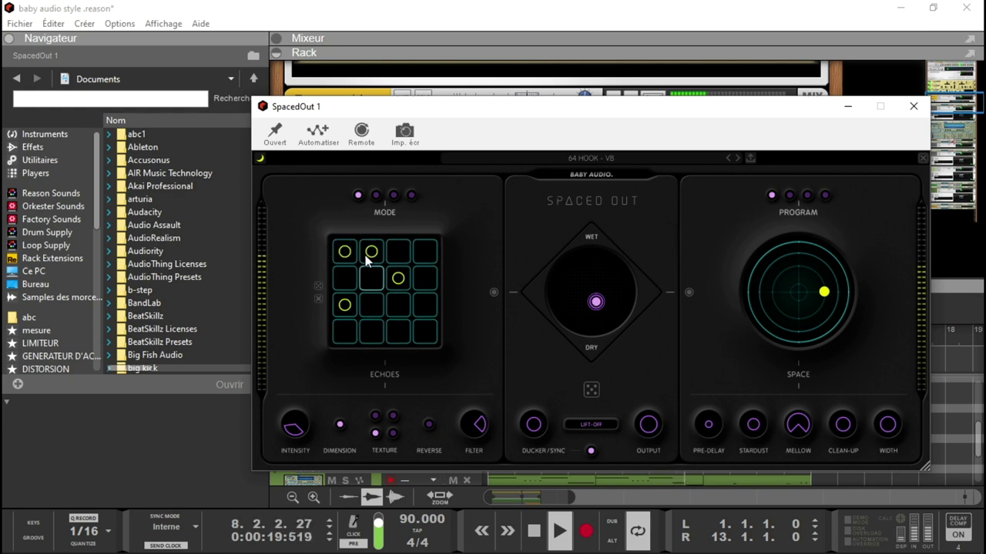
{"action": "left_click", "coordinate": [397, 332]}
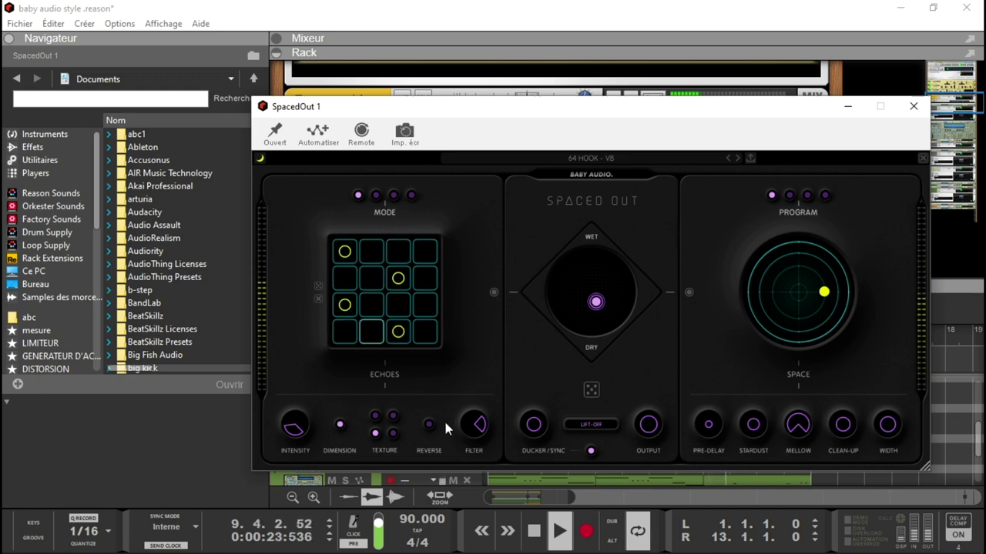
{"action": "mouse_move", "coordinate": [477, 430]}
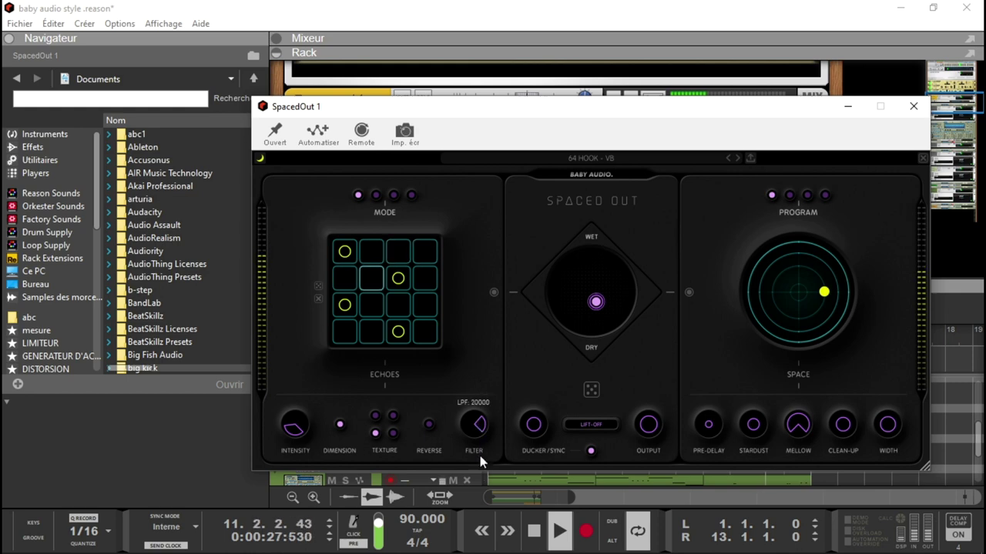
Adjust the echo Filter and turn on Reverse in sample1's SpacedOut plugin, and close its window.
{"action": "left_click_drag", "start_coordinate": [463, 436], "coordinate": [464, 492]}
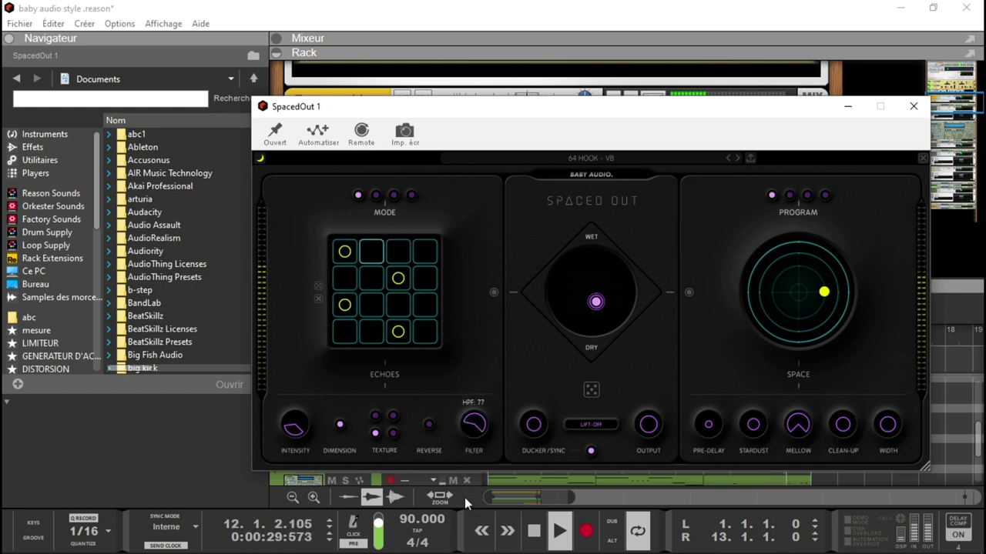
{"action": "left_click", "coordinate": [429, 426]}
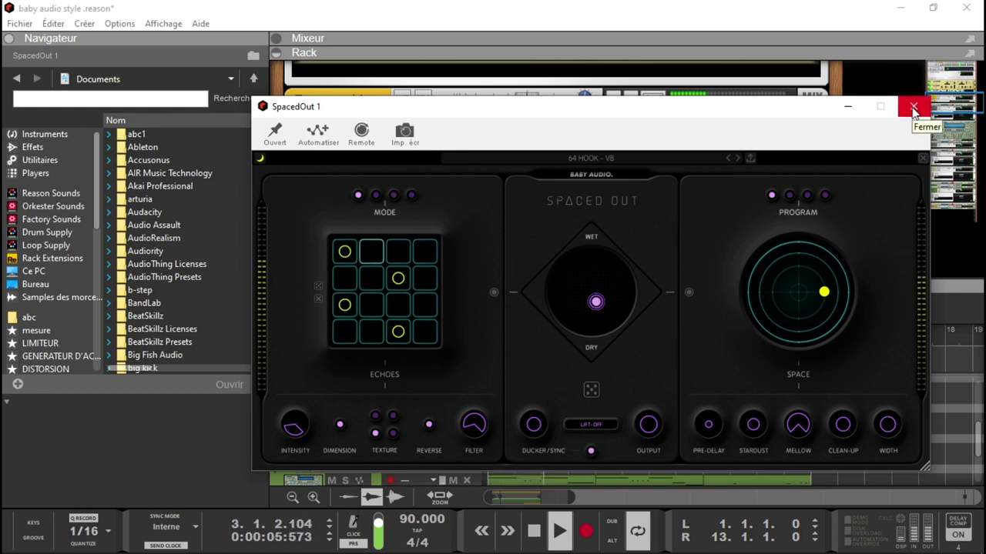
{"action": "left_click", "coordinate": [913, 108]}
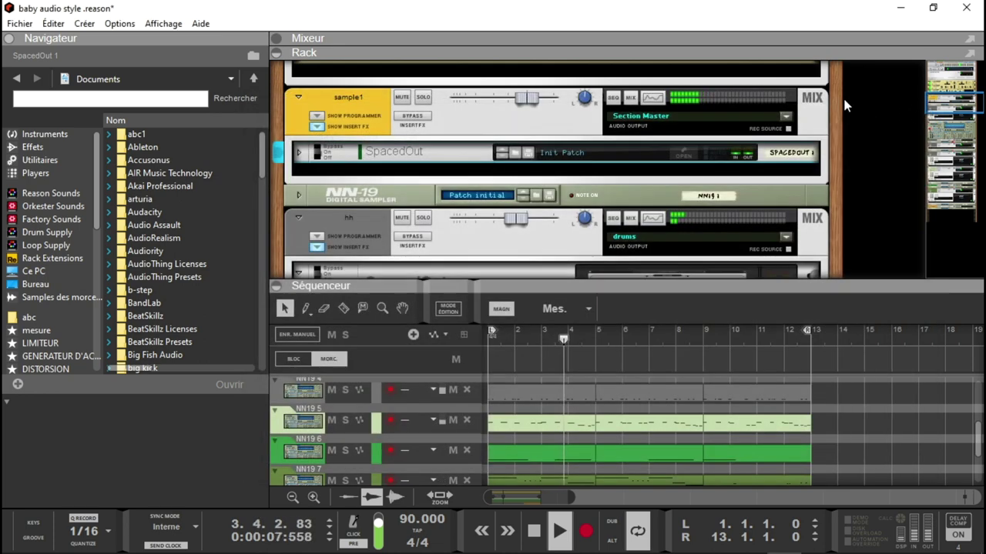
Solo the hh channel in the rack and open its SpacedOut insert effect.
{"action": "left_click", "coordinate": [941, 105]}
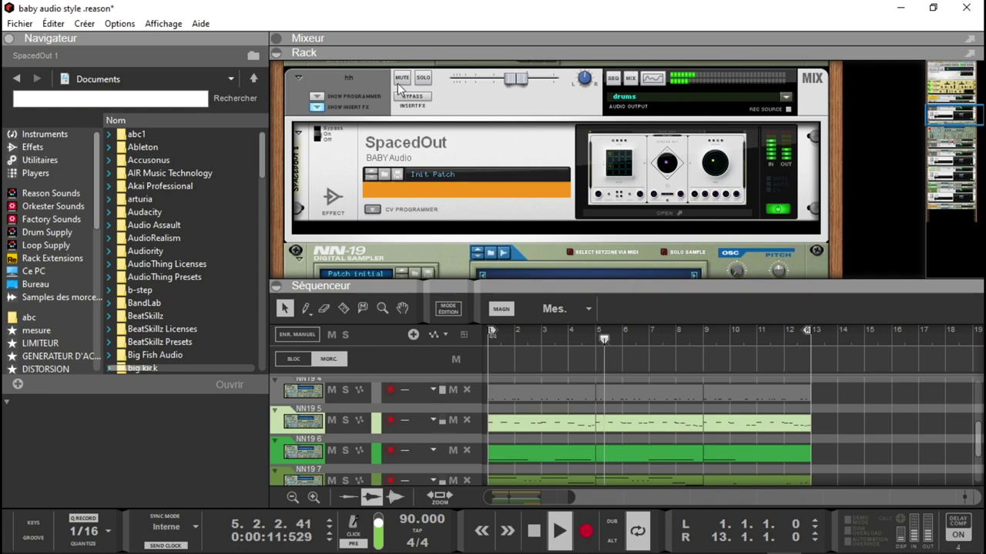
{"action": "left_click", "coordinate": [422, 78]}
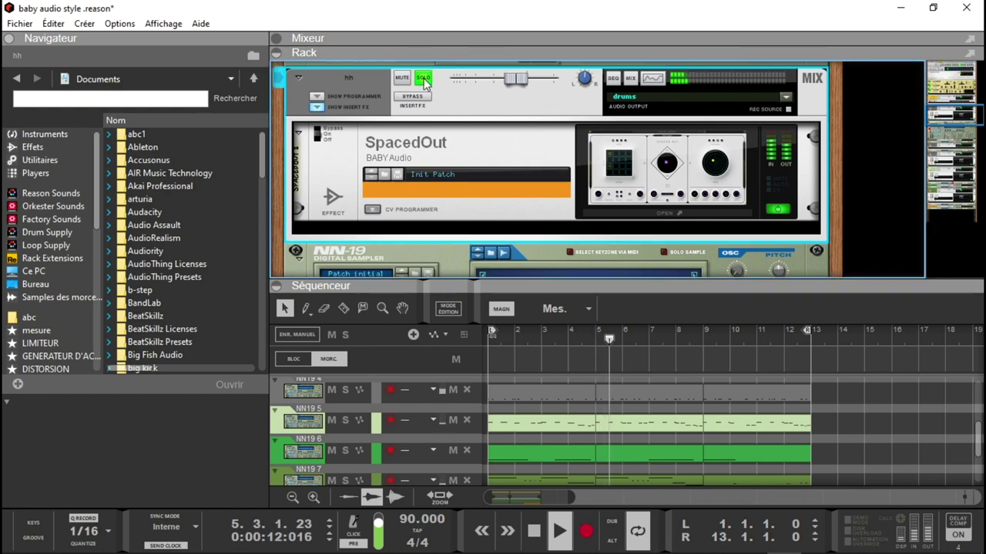
{"action": "left_click", "coordinate": [663, 213]}
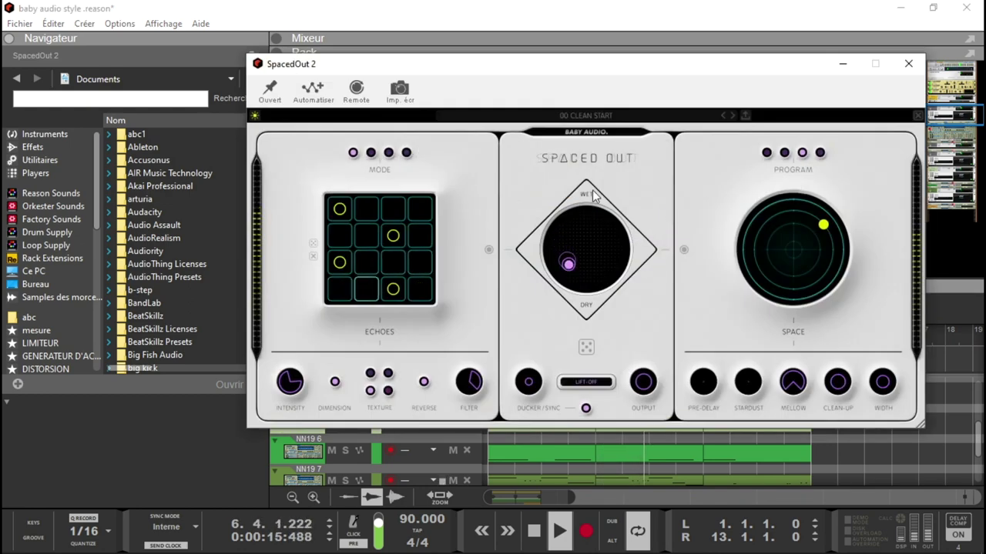
View the preset list, and compare the hh sound with SpacedOut bypassed and active.
{"action": "left_click", "coordinate": [617, 117]}
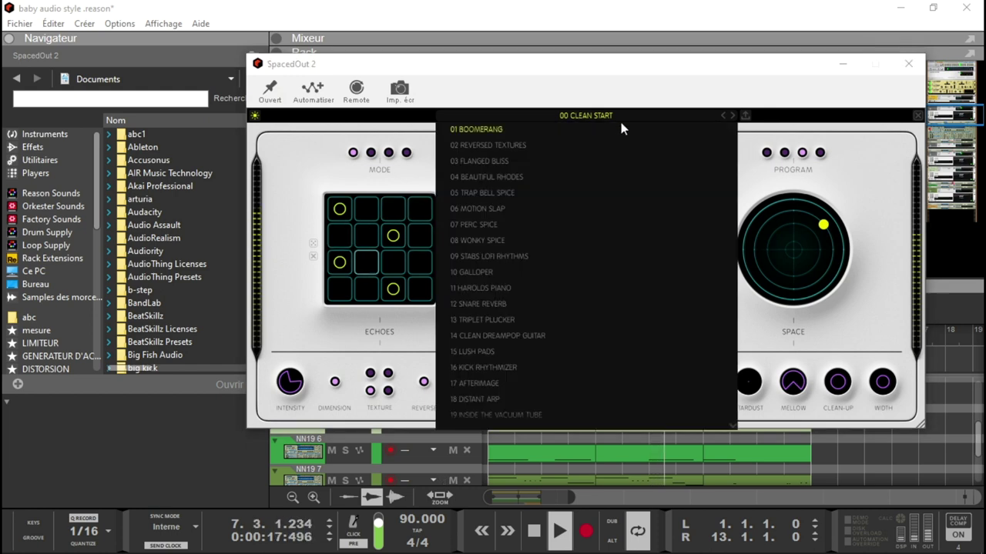
{"action": "left_click", "coordinate": [631, 79]}
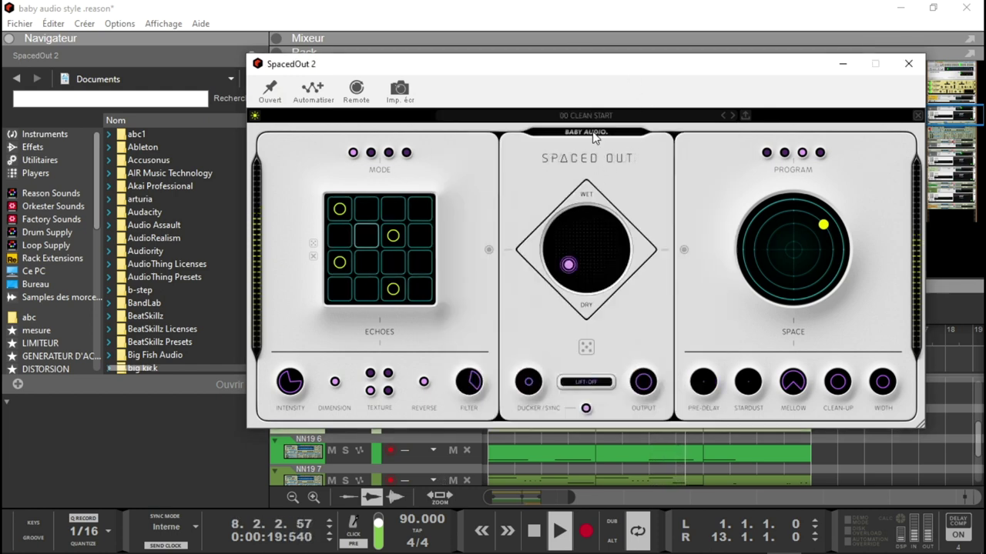
{"action": "left_click", "coordinate": [594, 136]}
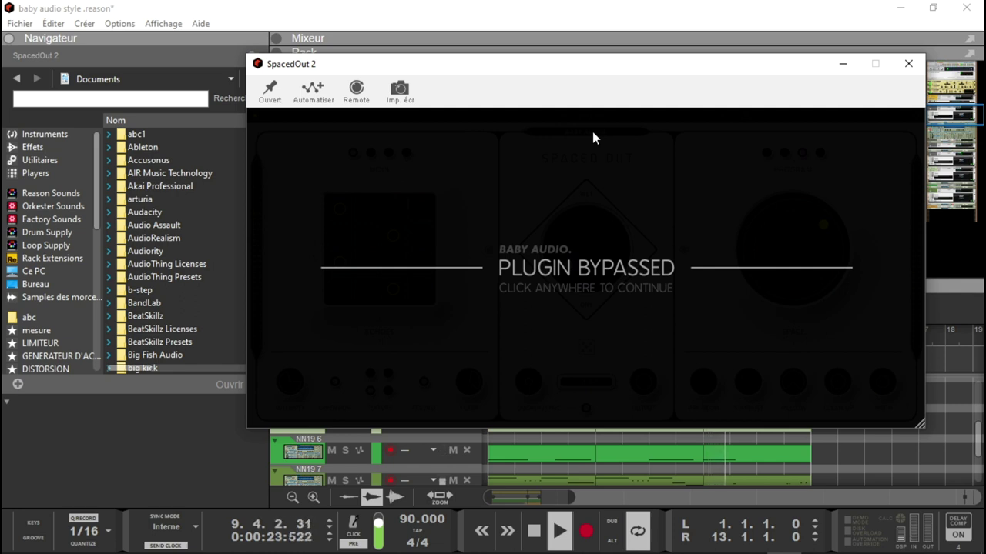
{"action": "left_click", "coordinate": [593, 132]}
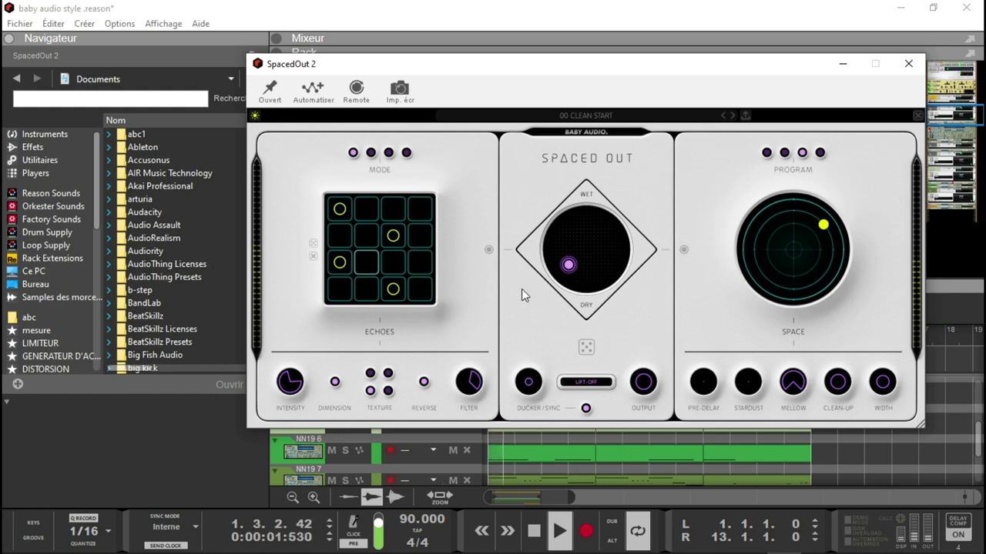
Move the Space point slightly towards the centre and fine-tune the mix point between Echoes and Dry.
{"action": "left_click_drag", "start_coordinate": [815, 232], "coordinate": [811, 233]}
{"action": "mouse_move", "coordinate": [568, 265]}
{"action": "left_mouse_down"}
{"action": "mouse_move", "coordinate": [622, 264]}
{"action": "mouse_move", "coordinate": [582, 226]}
{"action": "mouse_move", "coordinate": [573, 264]}
{"action": "left_mouse_up"}
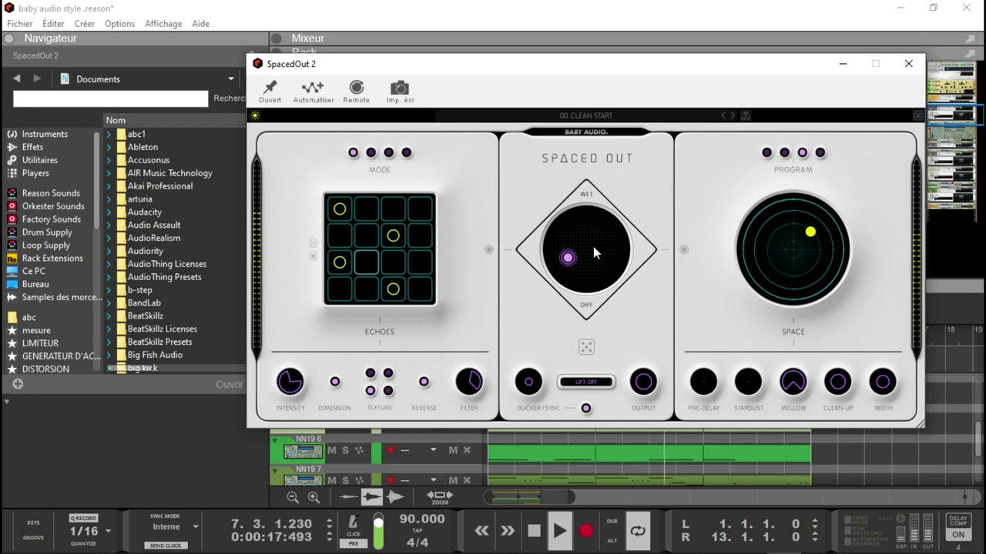
{"action": "mouse_move", "coordinate": [571, 261]}
{"action": "left_mouse_down"}
{"action": "mouse_move", "coordinate": [582, 267]}
{"action": "mouse_move", "coordinate": [568, 268]}
{"action": "left_mouse_up"}
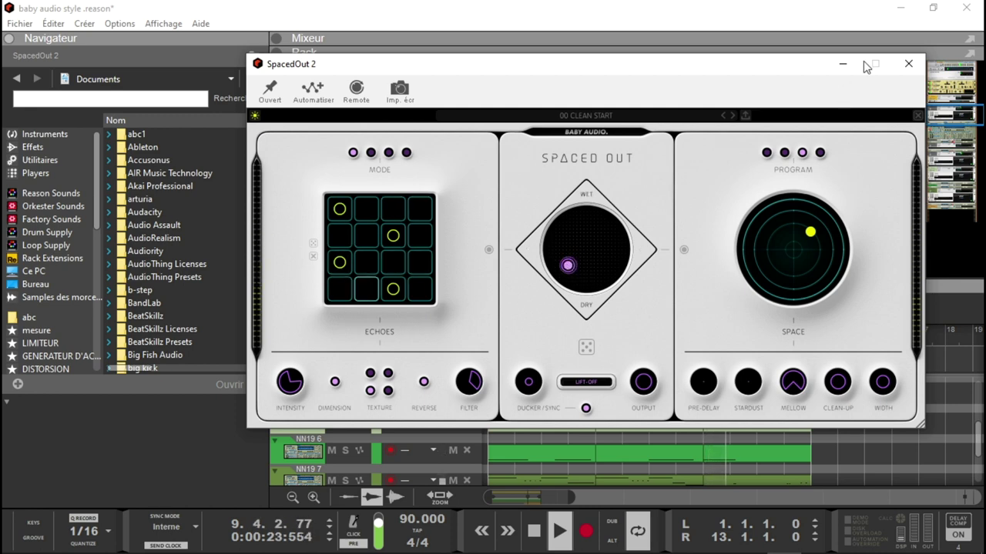
Switch the solo from hh to the trompette channel and open the trompette's SpacedOut plugin.
{"action": "left_click", "coordinate": [908, 63]}
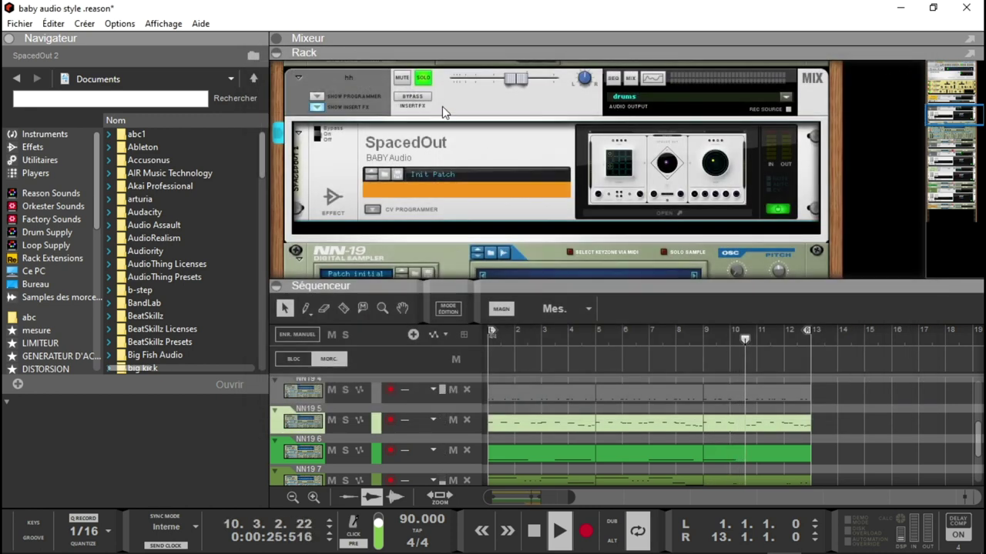
{"action": "left_click", "coordinate": [418, 78]}
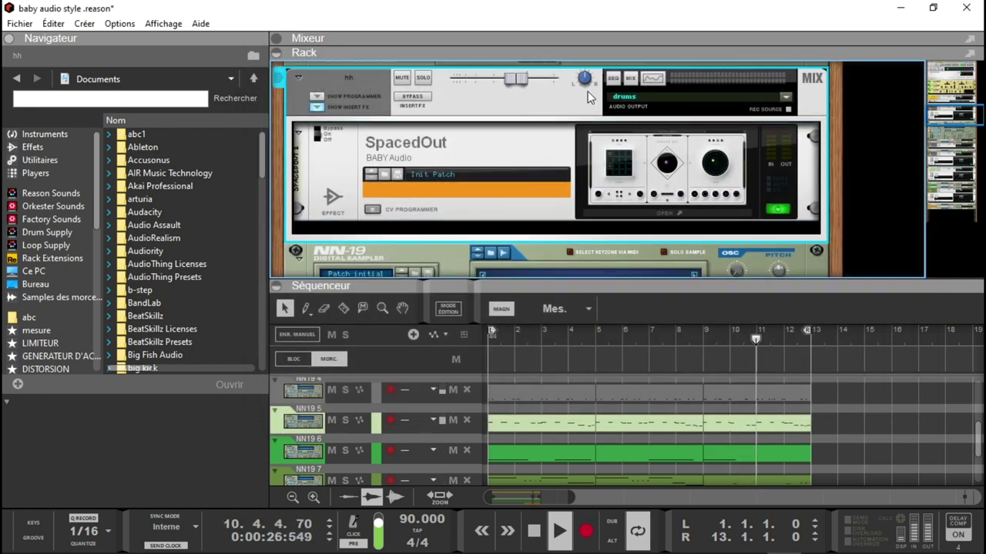
{"action": "left_click", "coordinate": [966, 125]}
{"action": "left_click_drag", "start_coordinate": [966, 125], "coordinate": [976, 199]}
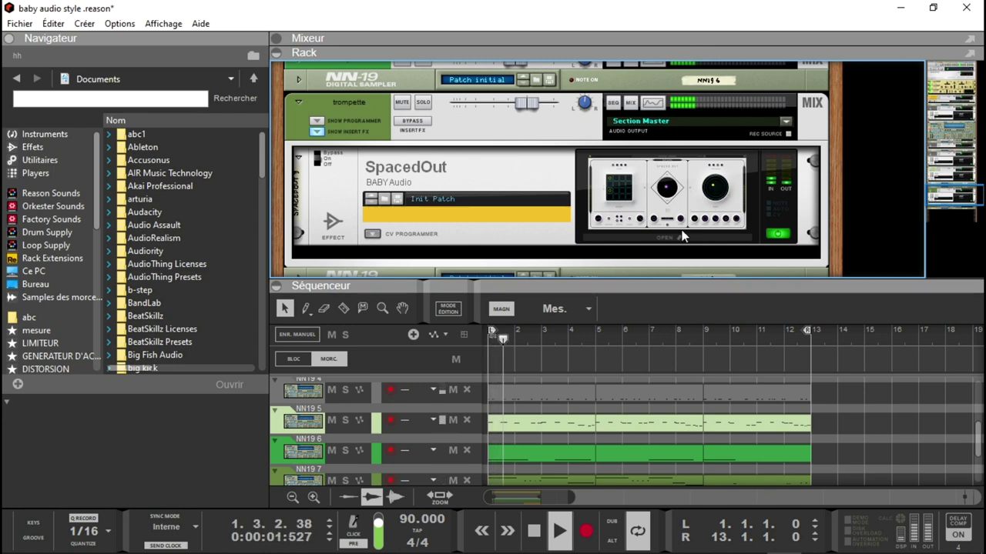
{"action": "left_click", "coordinate": [417, 104]}
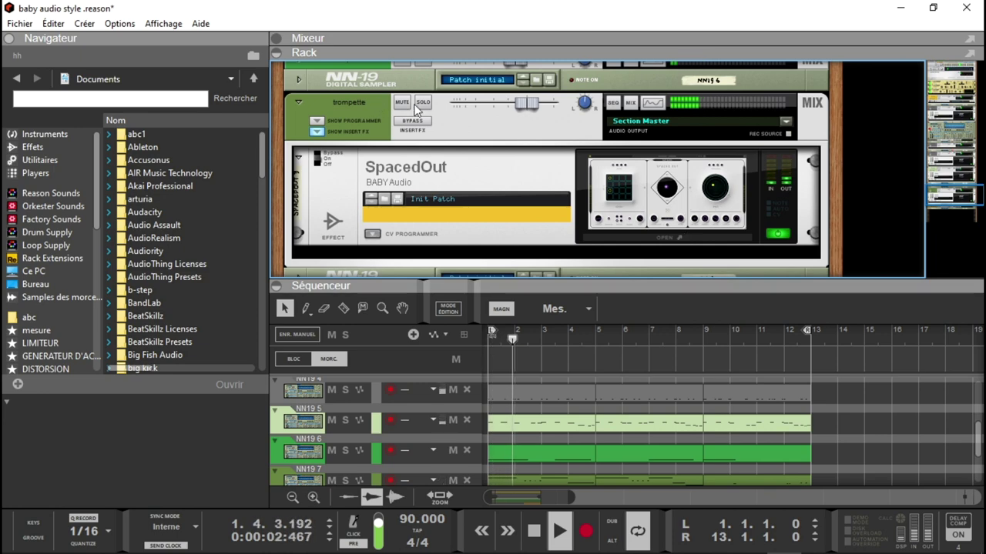
{"action": "left_click", "coordinate": [683, 235]}
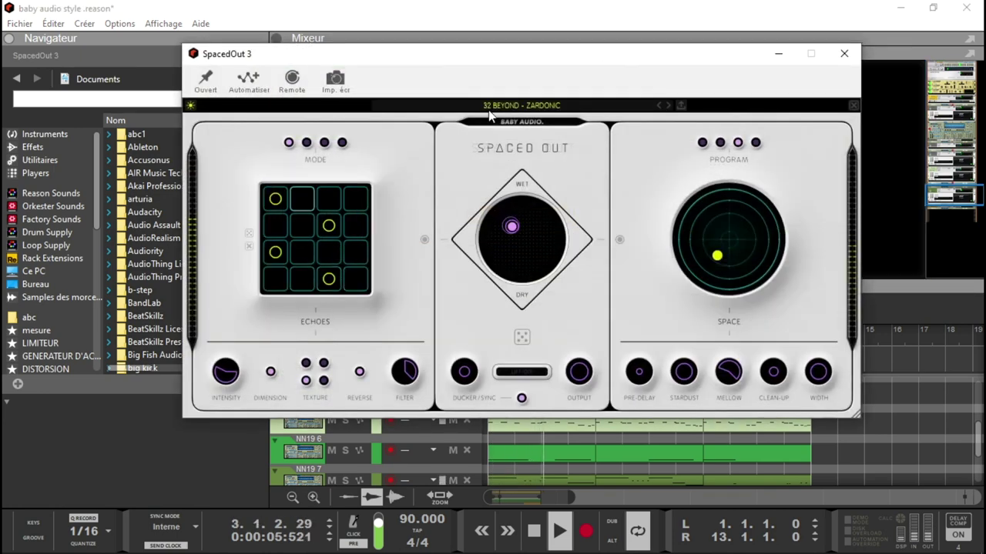
Compare the trompette with SpacedOut bypassed and active, and move the mix point down towards Dry.
{"action": "left_click", "coordinate": [501, 124]}
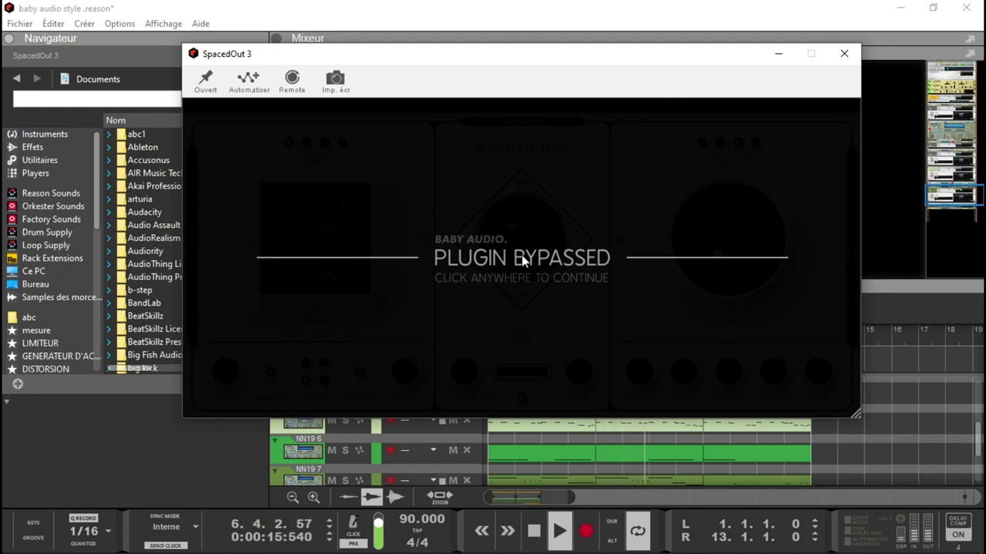
{"action": "left_click", "coordinate": [523, 260]}
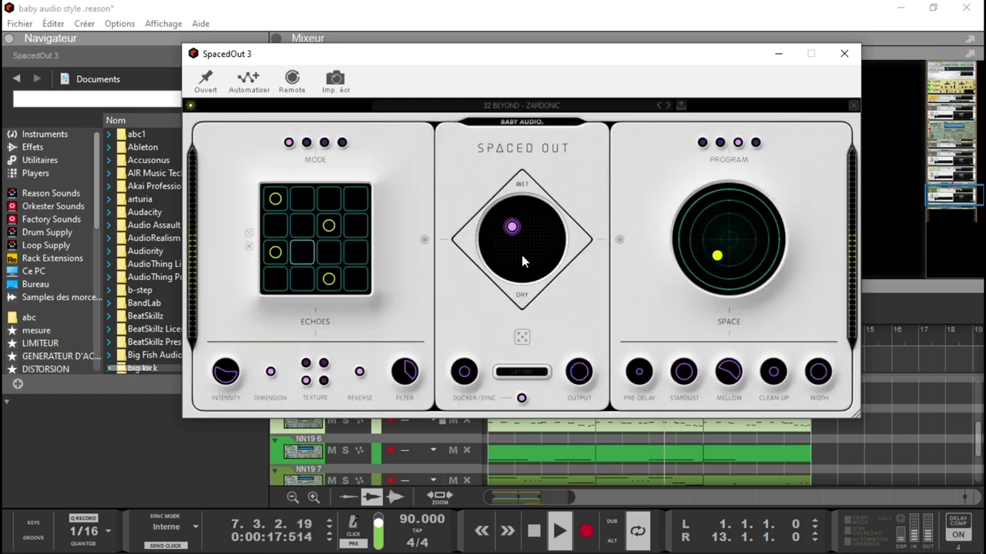
{"action": "left_click_drag", "start_coordinate": [506, 232], "coordinate": [509, 259]}
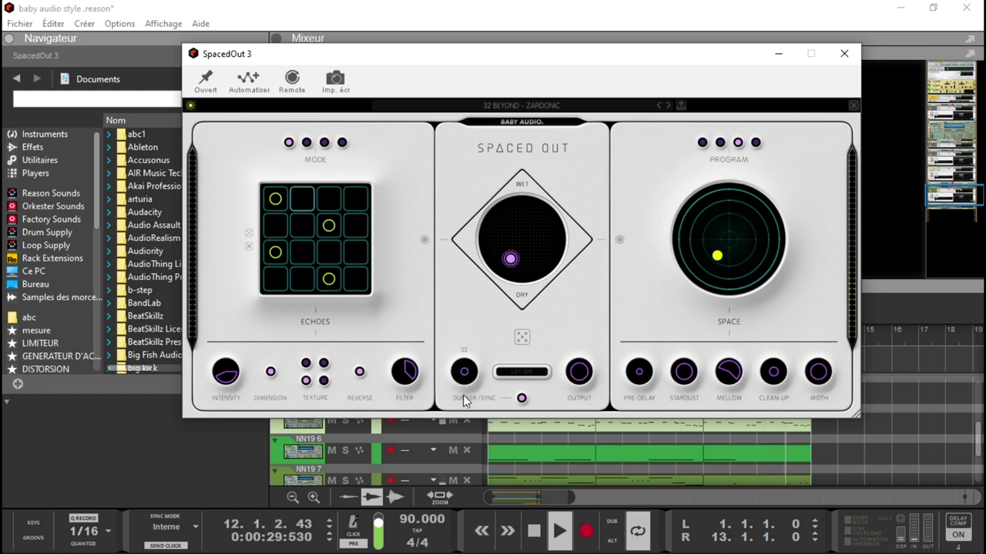
{"action": "key", "text": "KP_1"}
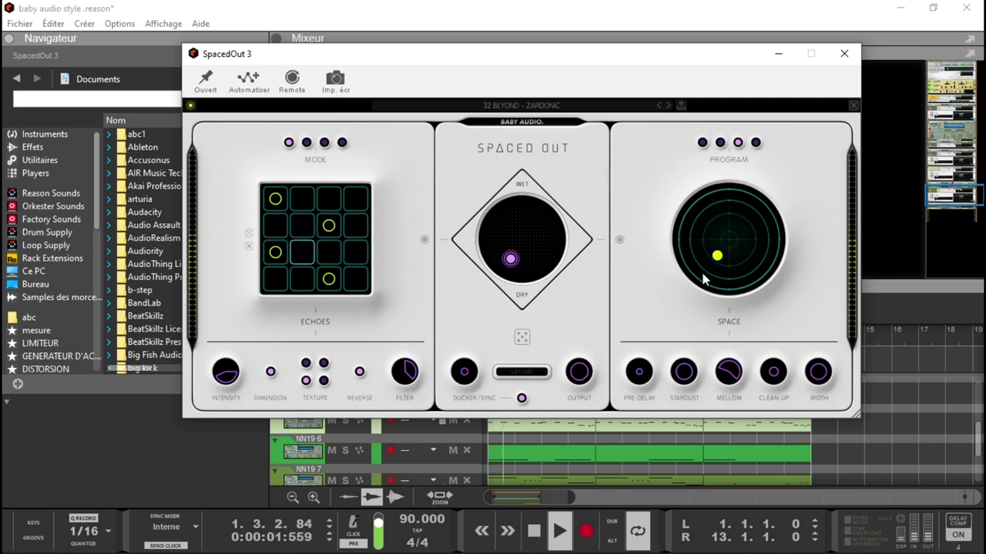
Switch the solo from trompette to the drums channel and open its ParallelAggressor plugin, centring the plugin window.
{"action": "left_click", "coordinate": [844, 53]}
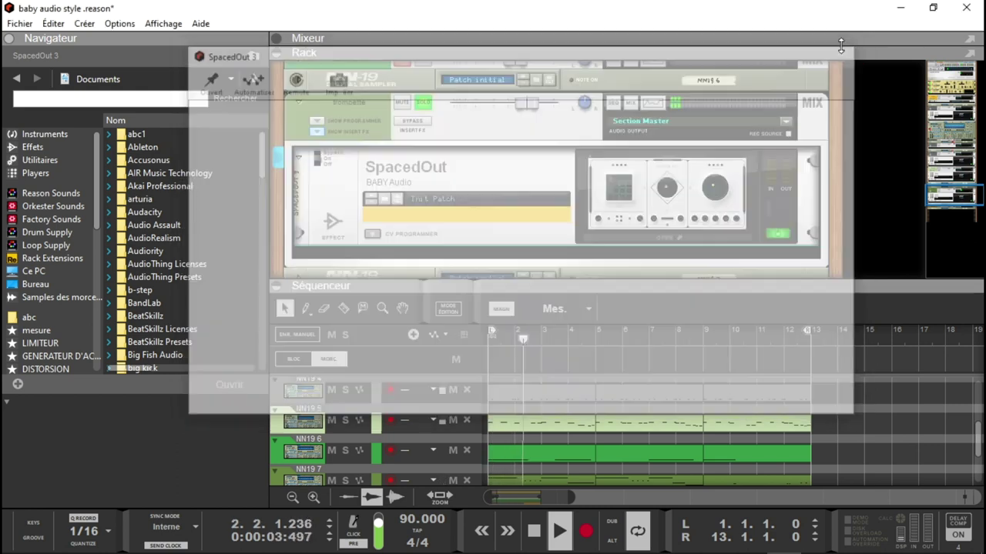
{"action": "left_click", "coordinate": [420, 104]}
{"action": "left_click_drag", "start_coordinate": [963, 205], "coordinate": [961, 162]}
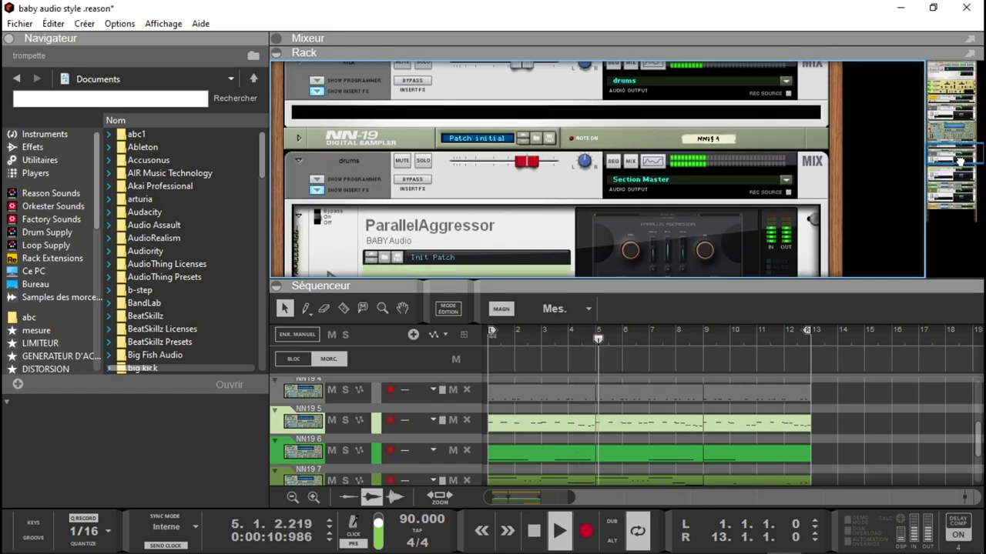
{"action": "left_click", "coordinate": [423, 161]}
{"action": "left_click", "coordinate": [625, 228]}
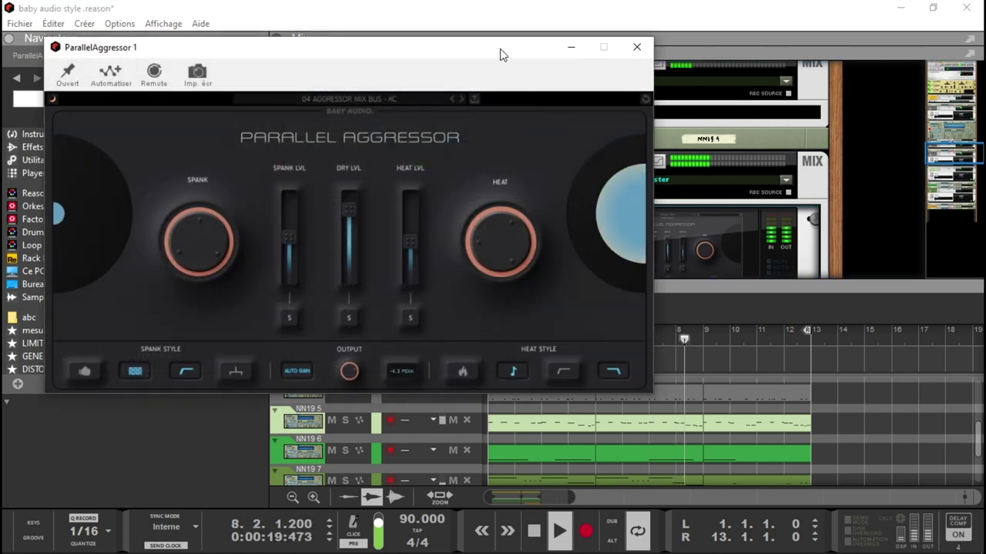
{"action": "left_click_drag", "start_coordinate": [493, 49], "coordinate": [625, 63]}
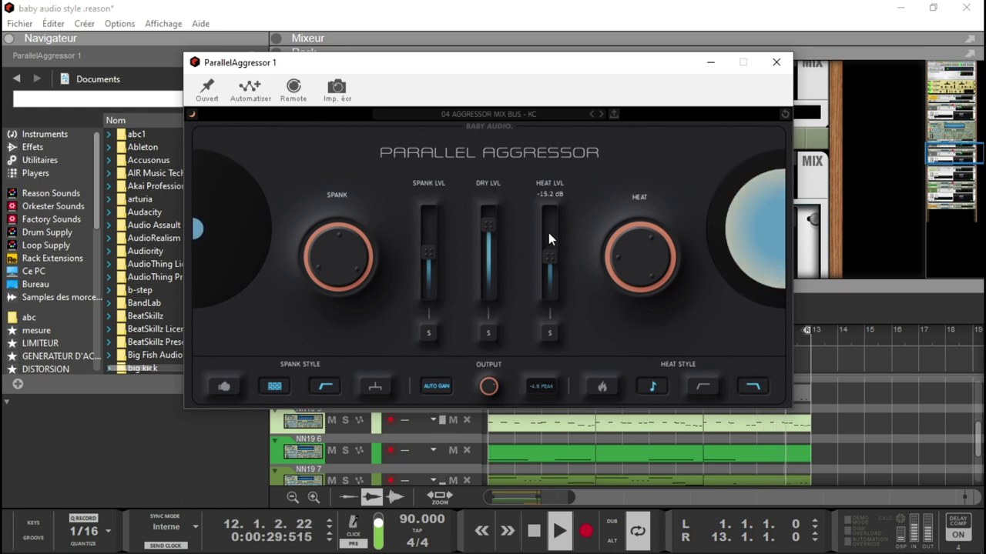
Raise the Heat and Spank levels slightly, and compare the drums with ParallelAggressor bypassed and active.
{"action": "mouse_move", "coordinate": [559, 246]}
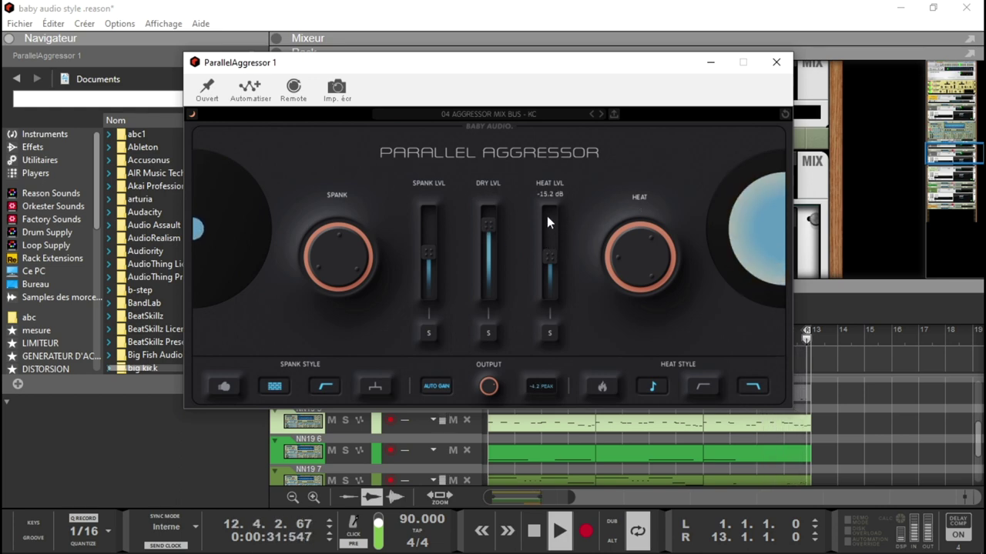
{"action": "left_click_drag", "start_coordinate": [549, 254], "coordinate": [550, 243]}
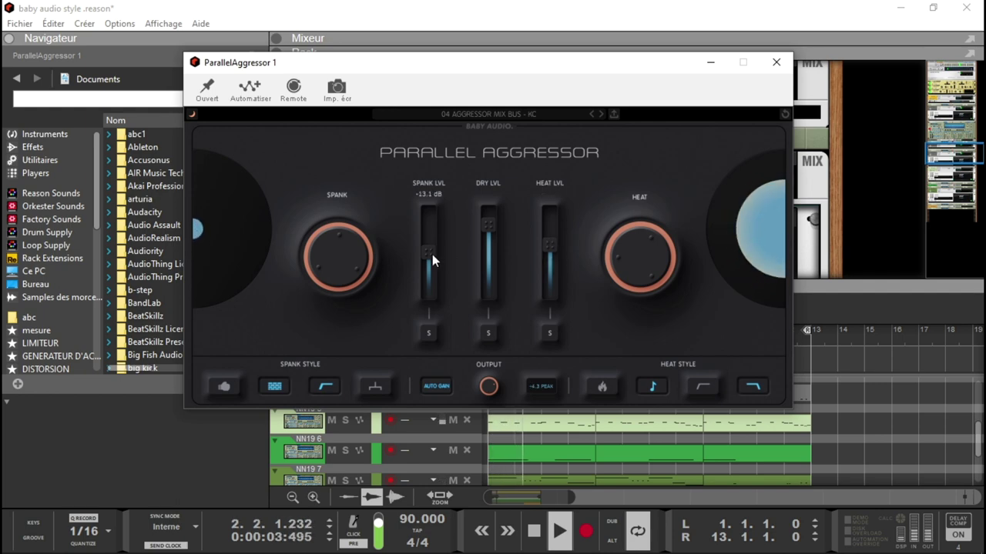
{"action": "mouse_move", "coordinate": [556, 206]}
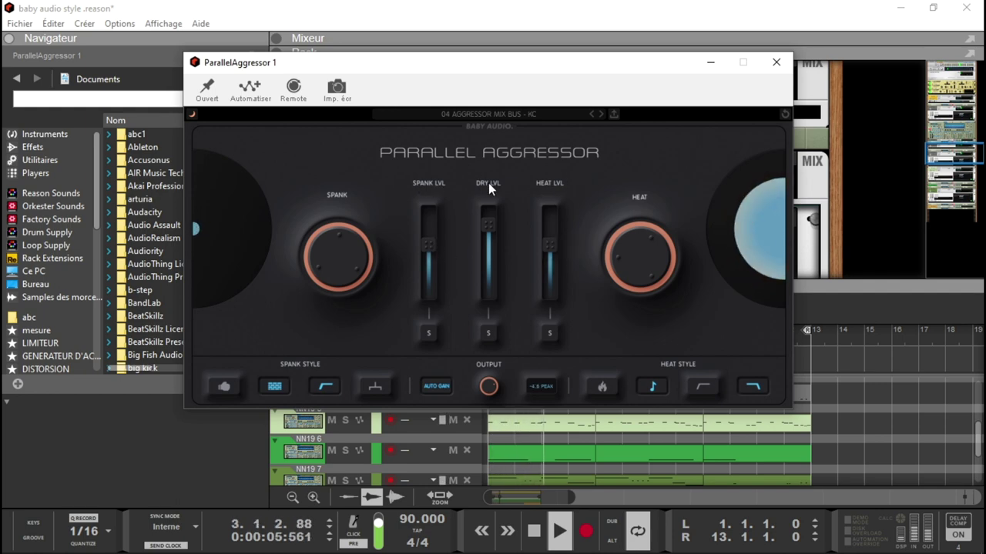
{"action": "left_click", "coordinate": [489, 127]}
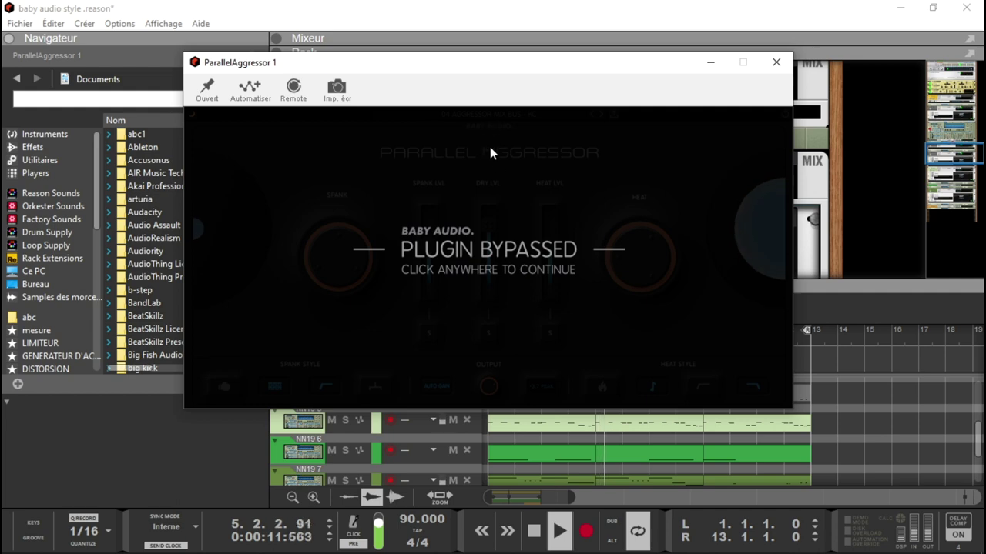
{"action": "left_click", "coordinate": [491, 143]}
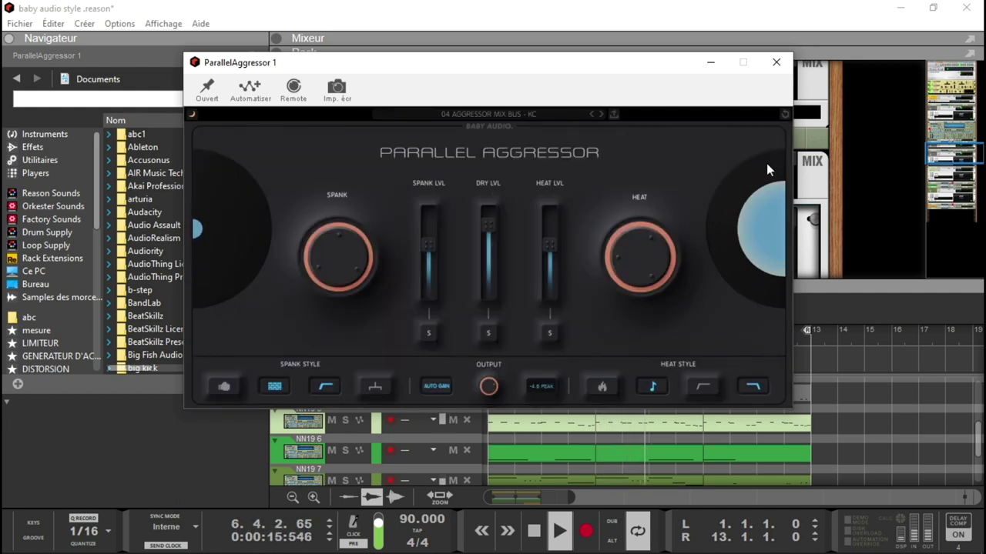
Switch the solo from drums to the bass channel and open its SDRR2 plugin, keeping the channel strip uncovered.
{"action": "left_click", "coordinate": [777, 62]}
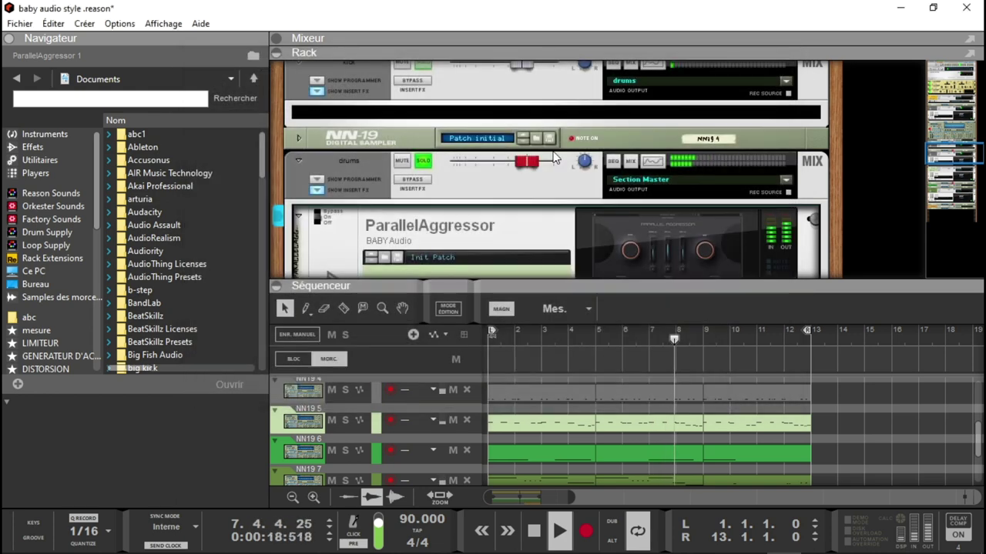
{"action": "left_click", "coordinate": [423, 161]}
{"action": "left_click_drag", "start_coordinate": [935, 154], "coordinate": [955, 145]}
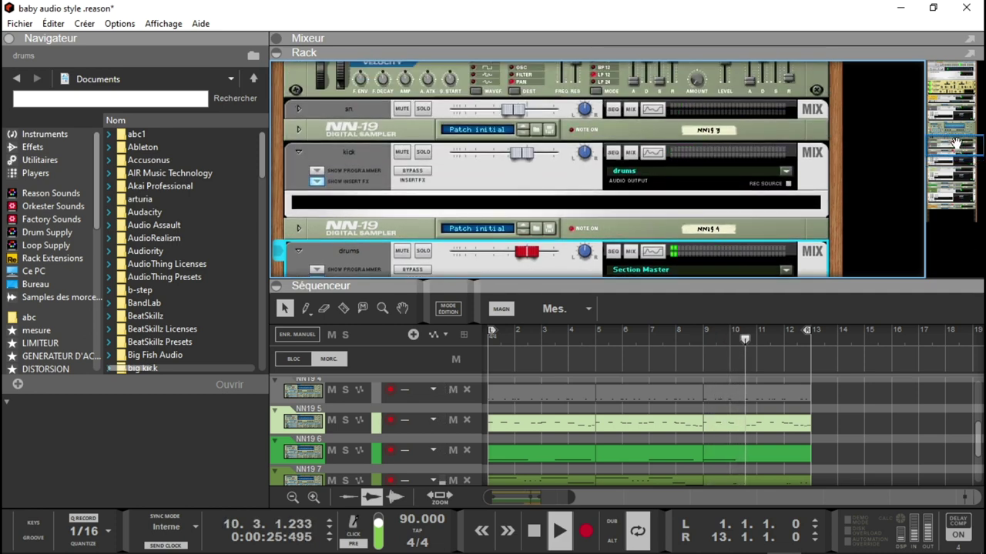
{"action": "left_click_drag", "start_coordinate": [955, 145], "coordinate": [958, 173]}
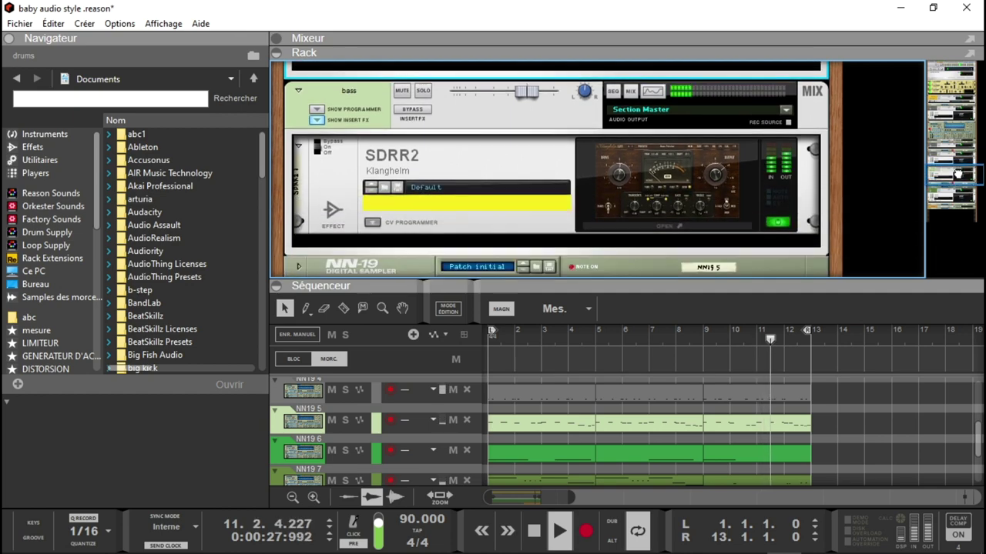
{"action": "left_click", "coordinate": [422, 91]}
{"action": "double_click", "coordinate": [641, 179]}
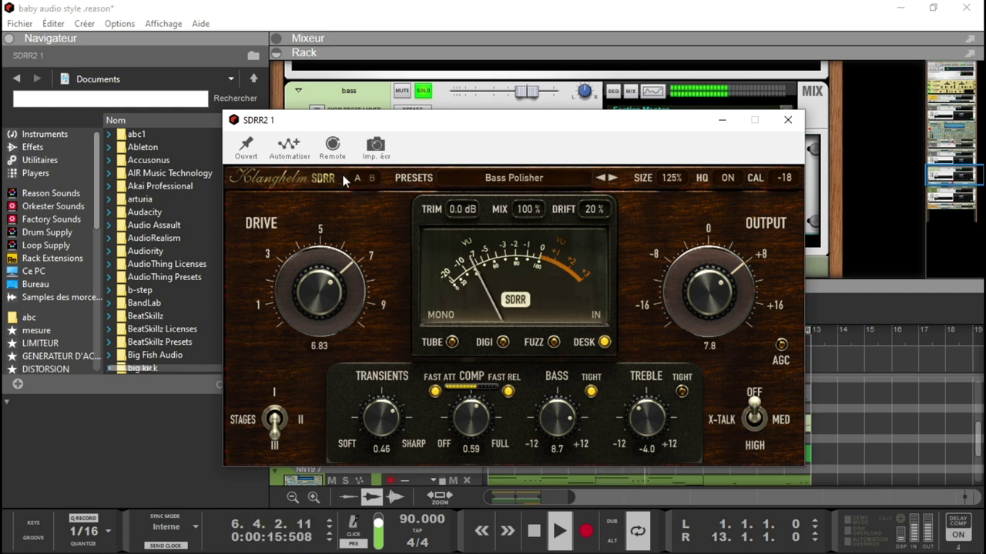
{"action": "left_click_drag", "start_coordinate": [425, 120], "coordinate": [437, 153]}
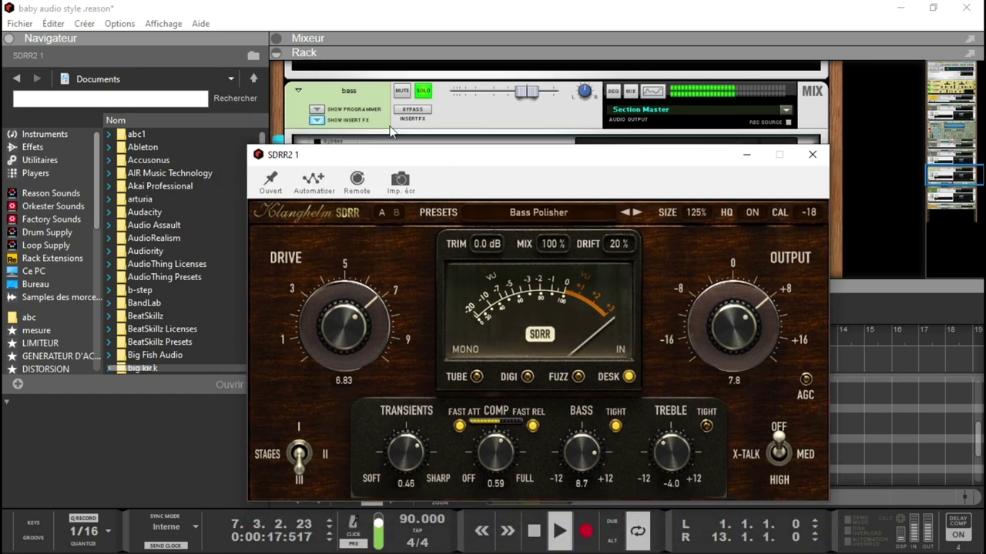
Compare the bass with its SDRR2 insert bypassed and active, keeping the plugin window pinned open.
{"action": "left_click", "coordinate": [412, 116]}
{"action": "left_click", "coordinate": [663, 226]}
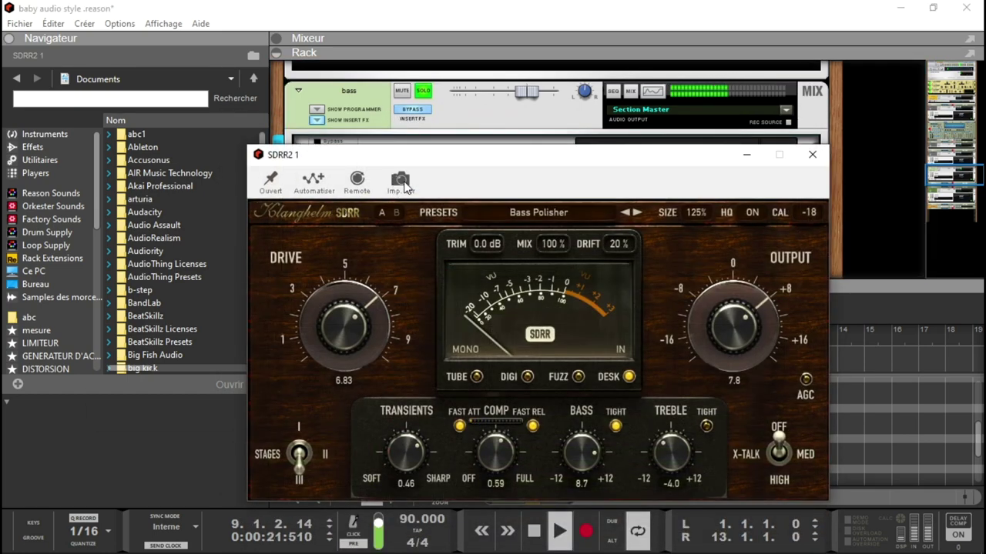
{"action": "left_click", "coordinate": [269, 183]}
{"action": "left_click", "coordinate": [429, 110]}
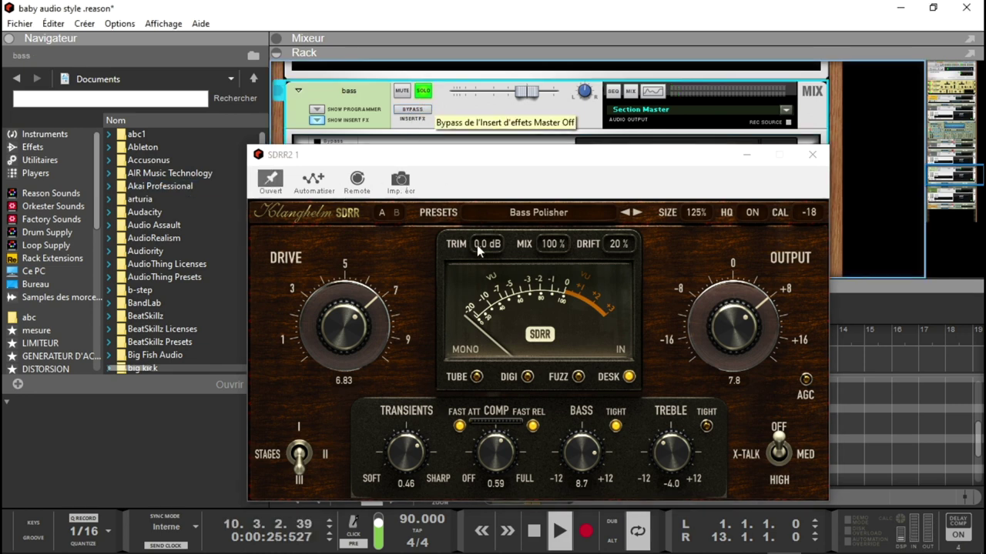
Raise the SDRR2 levels on the bass: Transients to 0.58, Drive to 7.52 and Output to 11.6.
{"action": "left_click_drag", "start_coordinate": [410, 454], "coordinate": [410, 442]}
{"action": "left_click_drag", "start_coordinate": [342, 334], "coordinate": [339, 318]}
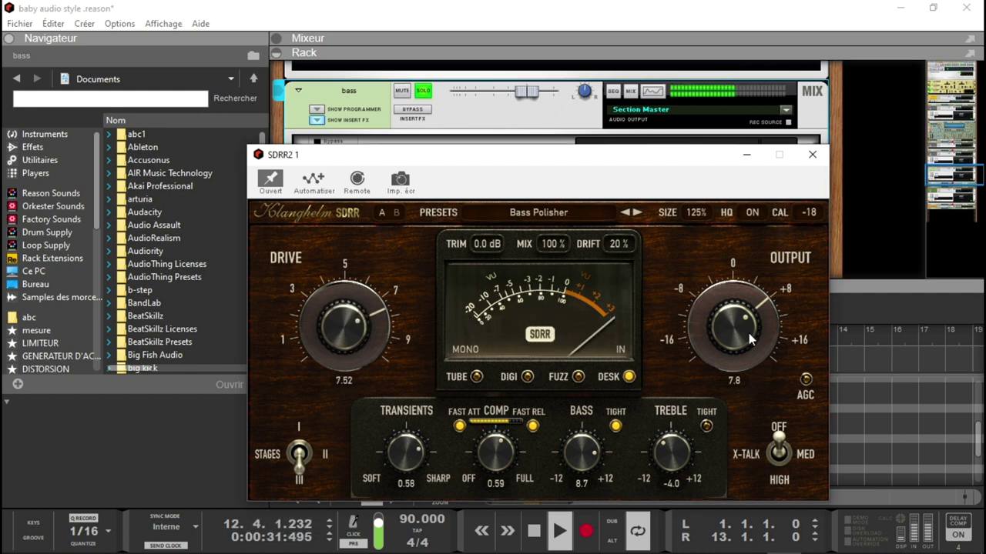
{"action": "left_click_drag", "start_coordinate": [732, 335], "coordinate": [728, 311]}
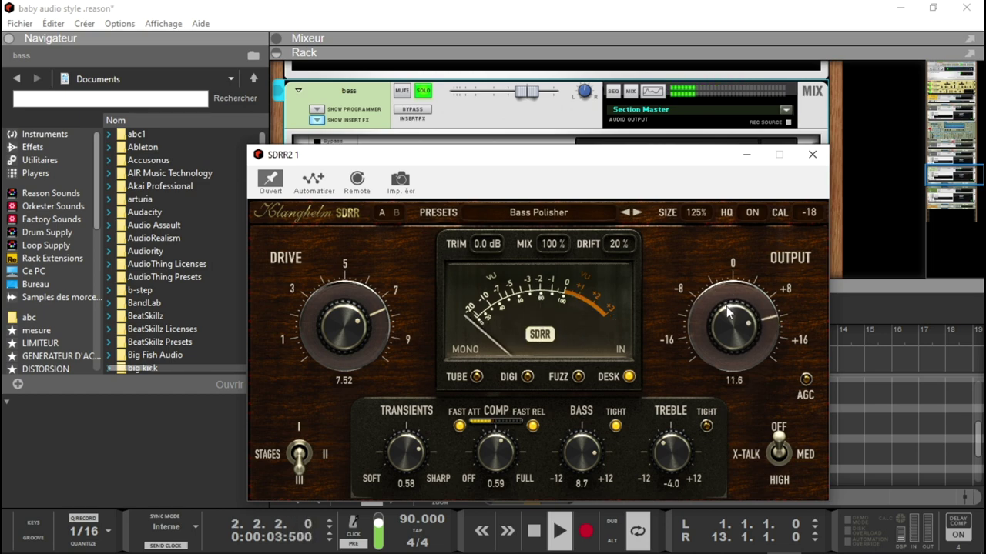
Close SDRR2 and take the bass out of solo, and open the SpacedOut plugin on the sample1 channel.
{"action": "left_click", "coordinate": [816, 154]}
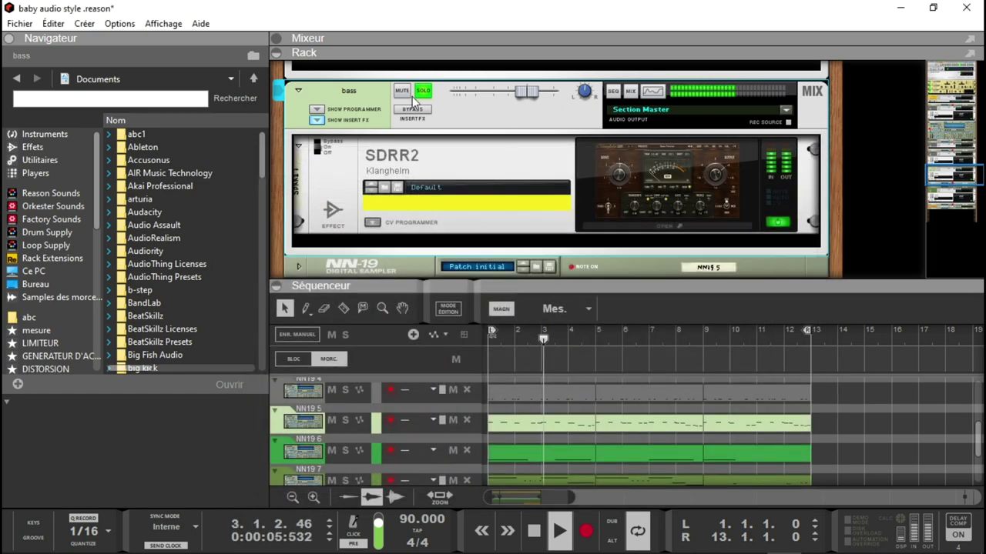
{"action": "left_click", "coordinate": [421, 91]}
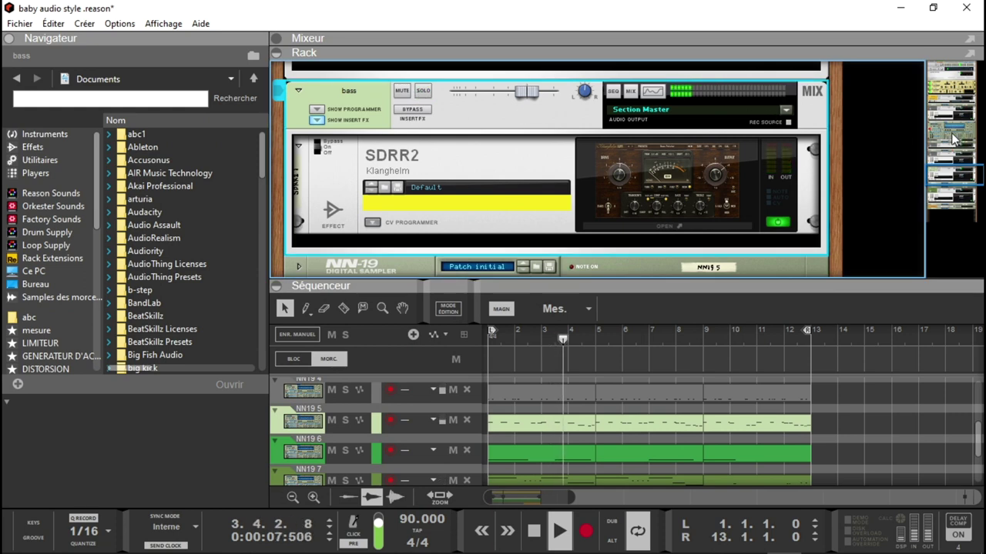
{"action": "left_click_drag", "start_coordinate": [951, 173], "coordinate": [957, 100]}
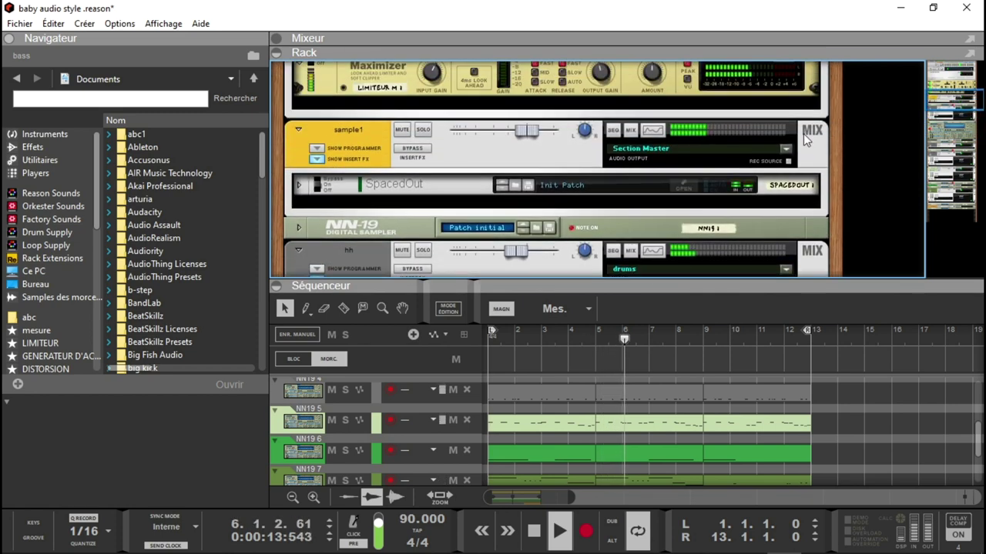
{"action": "left_click", "coordinate": [297, 191]}
{"action": "left_click", "coordinate": [298, 188]}
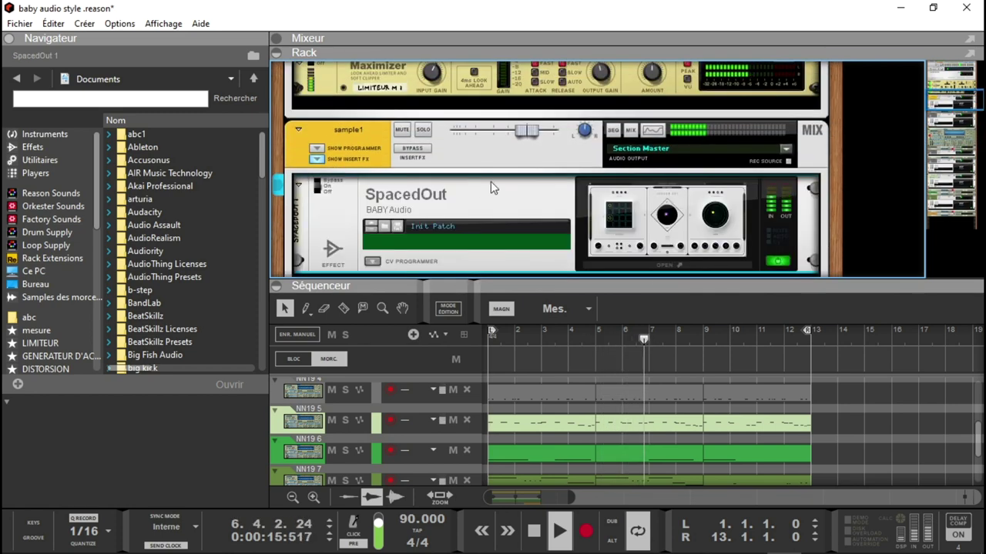
{"action": "left_click", "coordinate": [653, 216]}
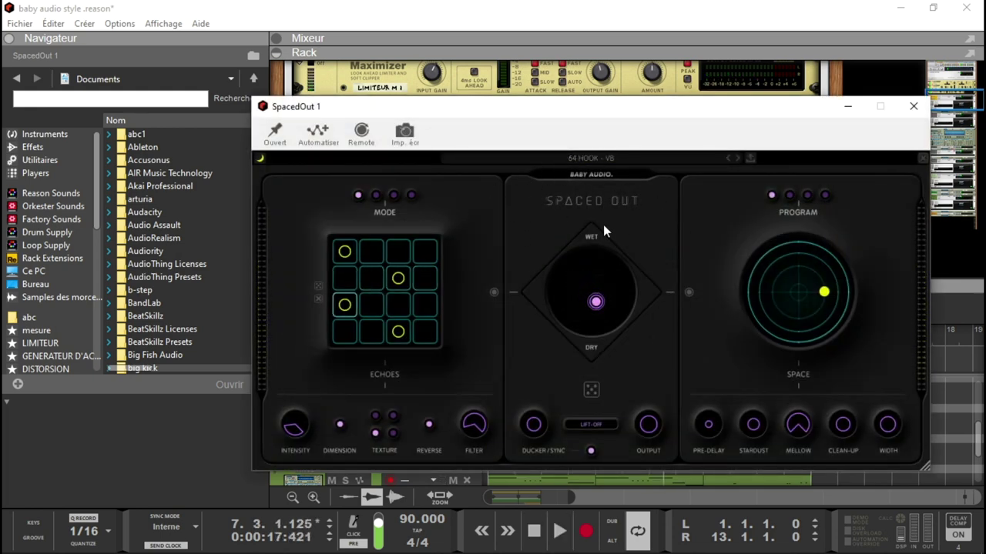
Toggle SpacedOut's interface between the light and dark themes, ending on dark.
{"action": "left_click", "coordinate": [261, 159]}
{"action": "left_click", "coordinate": [261, 159]}
{"action": "left_click", "coordinate": [261, 159]}
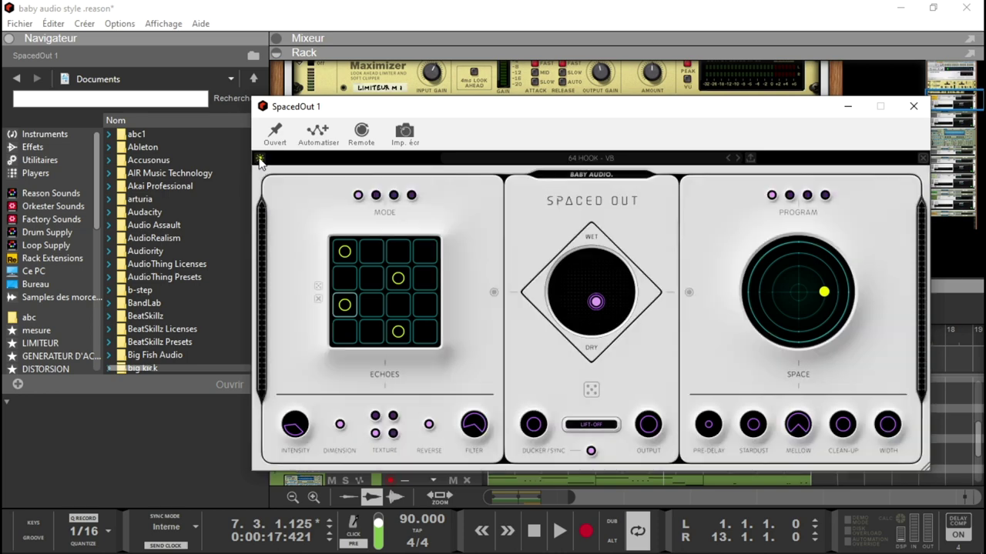
{"action": "left_click", "coordinate": [261, 159]}
Demonstrate resizing the SpacedOut window by enlarging it and shrinking it back to a compact, centred window.
{"action": "left_click_drag", "start_coordinate": [570, 108], "coordinate": [443, 52]}
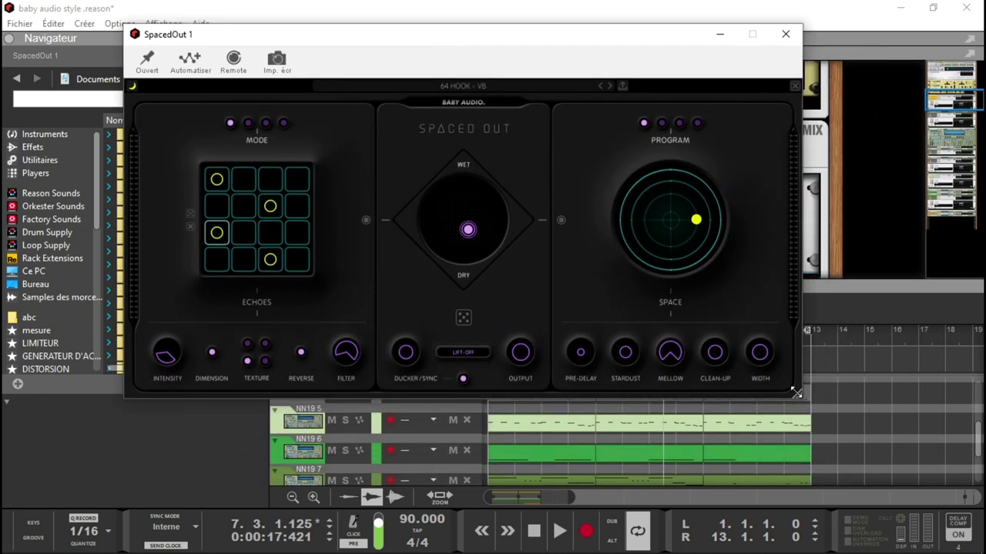
{"action": "left_click_drag", "start_coordinate": [795, 392], "coordinate": [981, 488]}
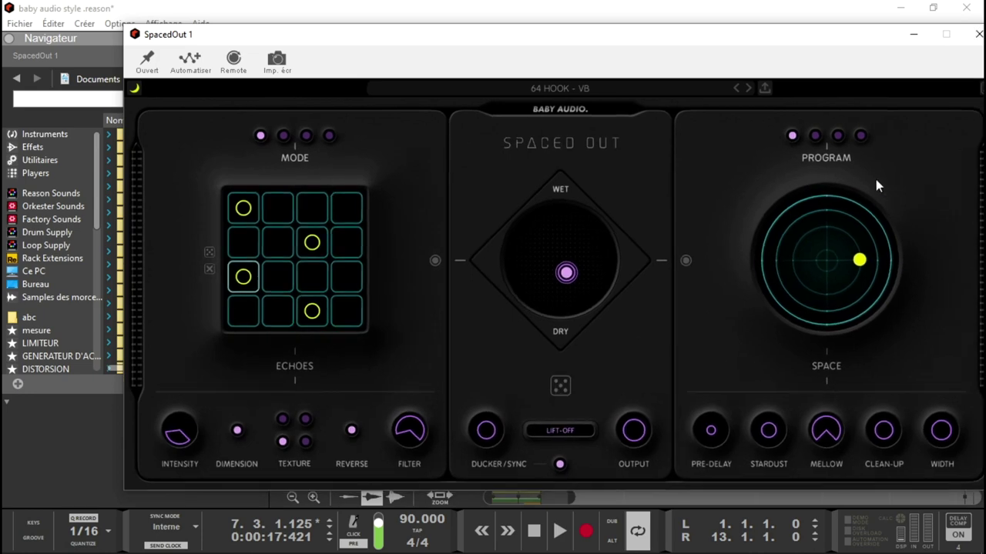
{"action": "left_click_drag", "start_coordinate": [853, 26], "coordinate": [788, 36]}
{"action": "left_click_drag", "start_coordinate": [935, 479], "coordinate": [670, 306]}
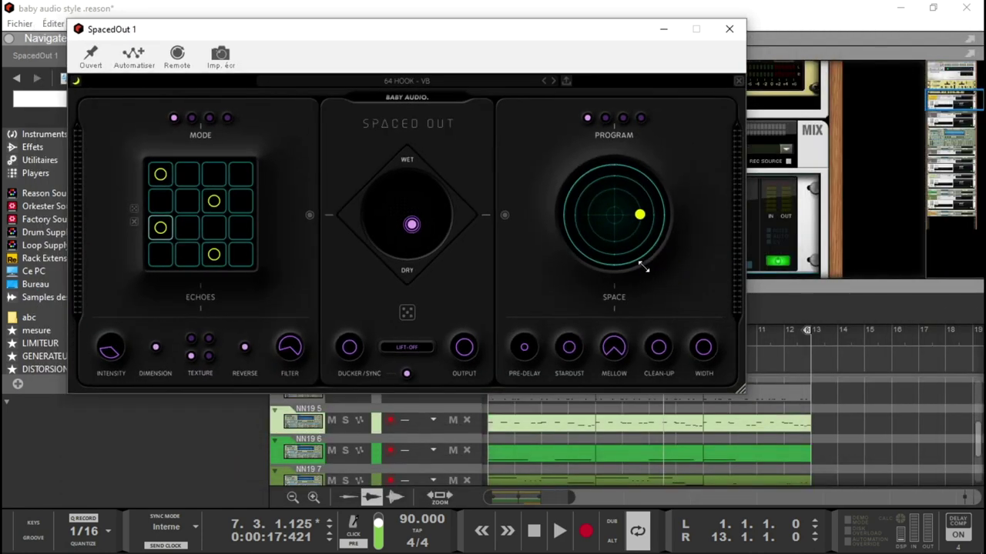
{"action": "left_click_drag", "start_coordinate": [589, 35], "coordinate": [730, 82]}
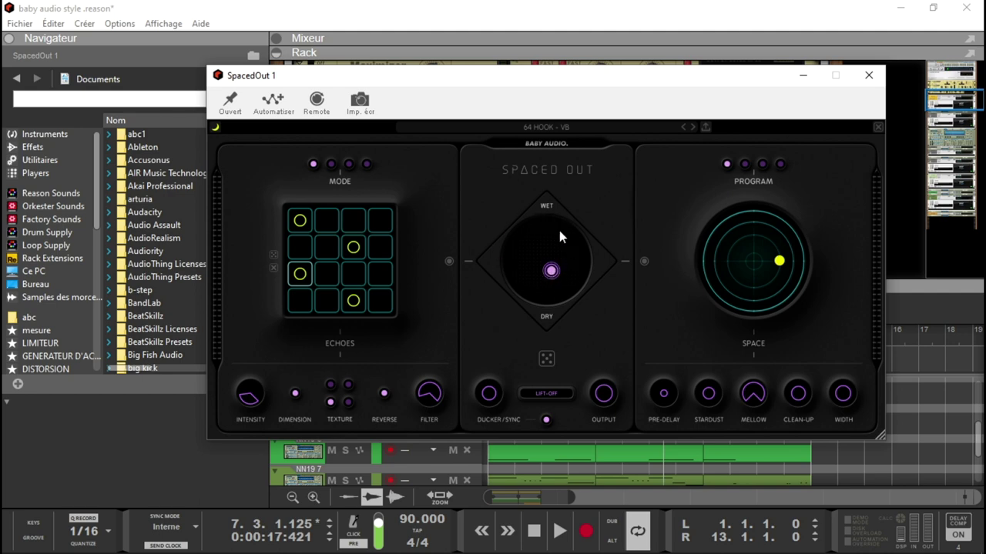
Shift SpacedOut's mix point towards Echoes and solo the sample1 channel, with the plugin open.
{"action": "left_click_drag", "start_coordinate": [542, 278], "coordinate": [556, 265]}
{"action": "left_click_drag", "start_coordinate": [548, 270], "coordinate": [529, 273]}
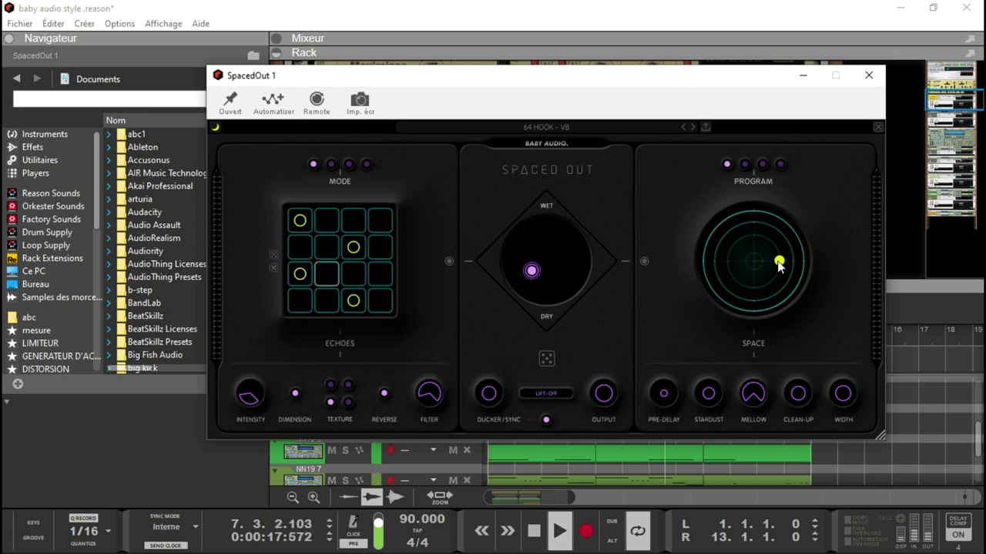
{"action": "left_click_drag", "start_coordinate": [770, 76], "coordinate": [755, 184]}
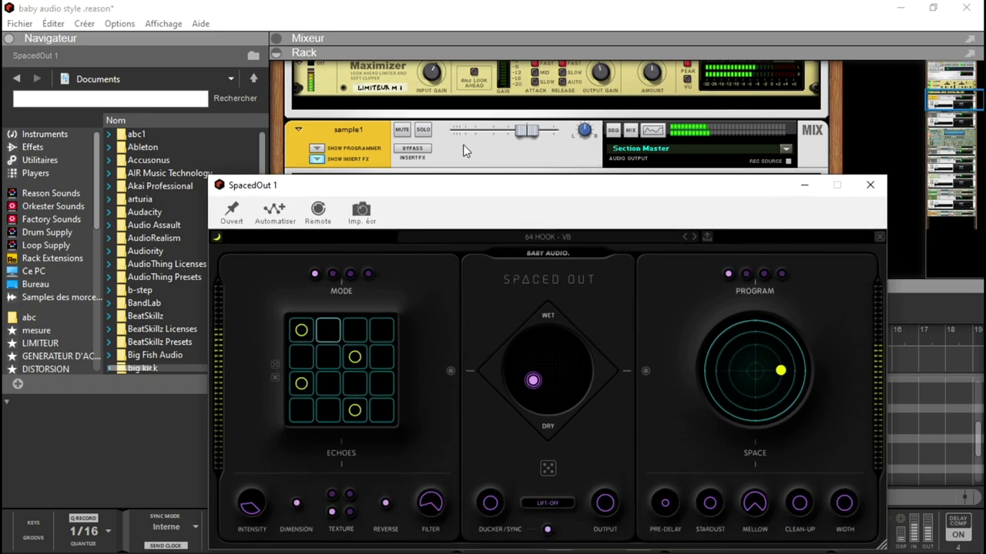
{"action": "left_click", "coordinate": [423, 129]}
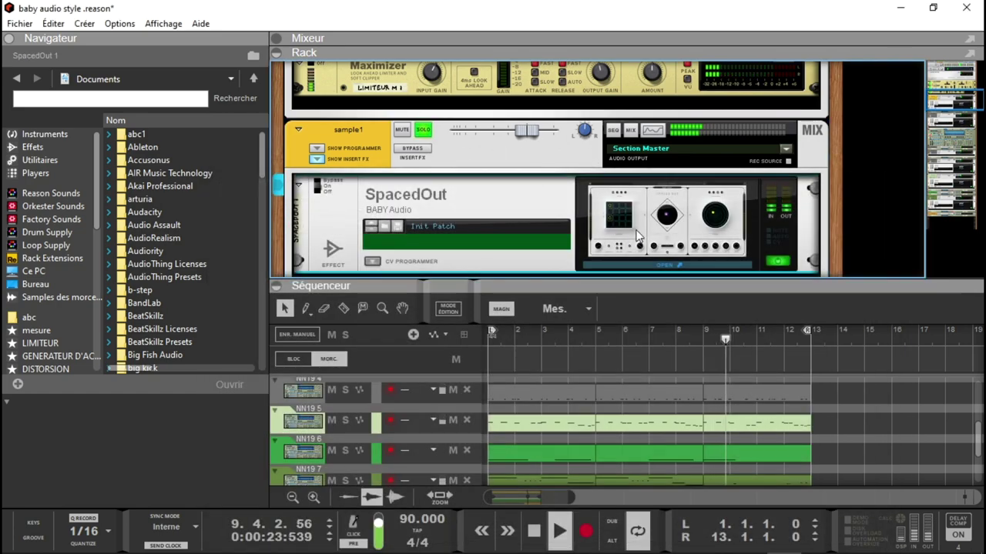
{"action": "left_click", "coordinate": [666, 265]}
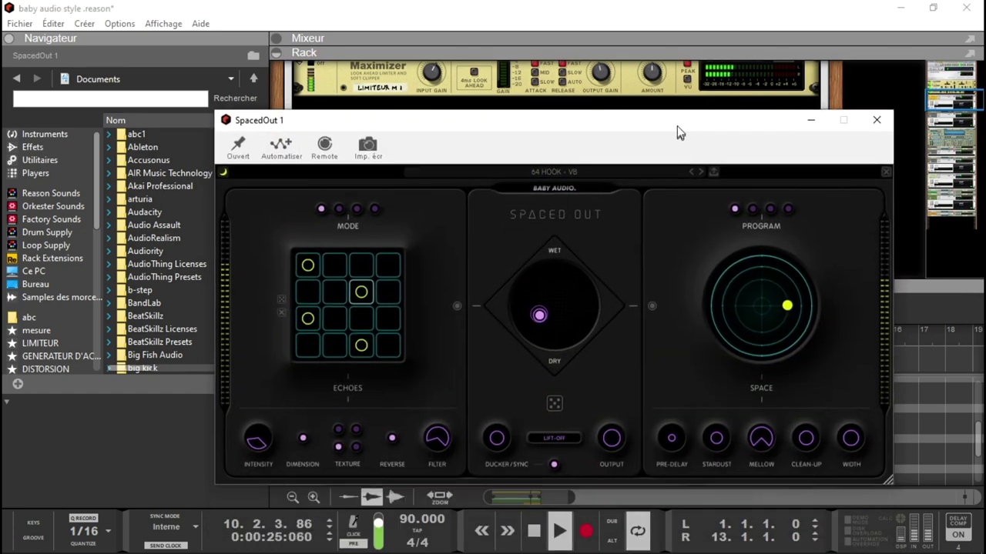
{"action": "left_click_drag", "start_coordinate": [677, 126], "coordinate": [676, 120]}
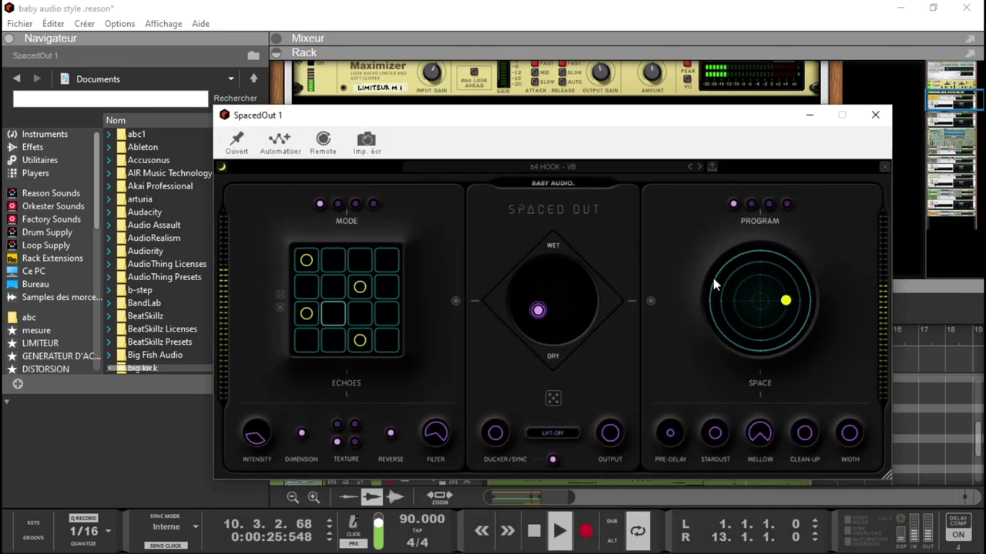
Move the Space point to the centre of the radar, and try extreme settings of Width and Clean-Up.
{"action": "left_click_drag", "start_coordinate": [785, 301], "coordinate": [759, 301]}
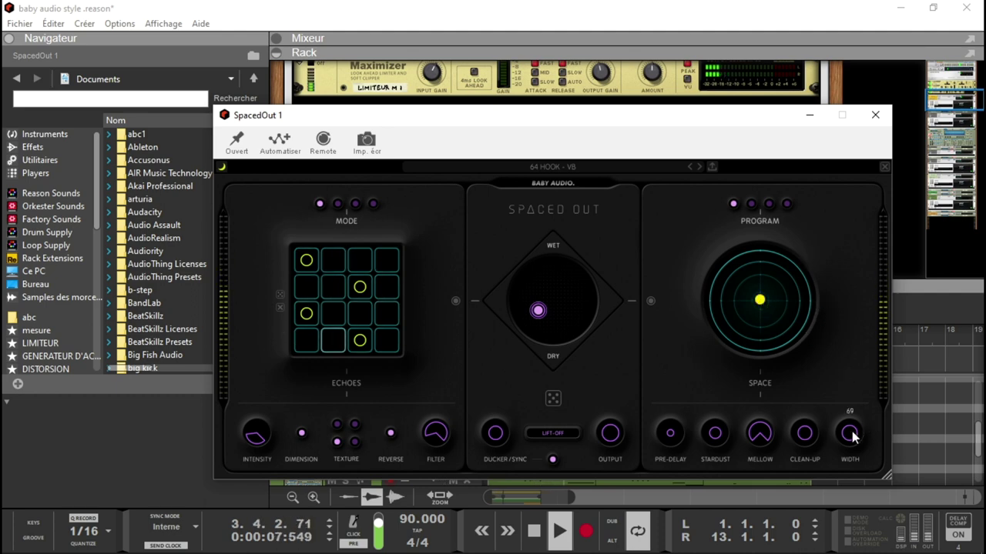
{"action": "left_click_drag", "start_coordinate": [852, 436], "coordinate": [852, 478]}
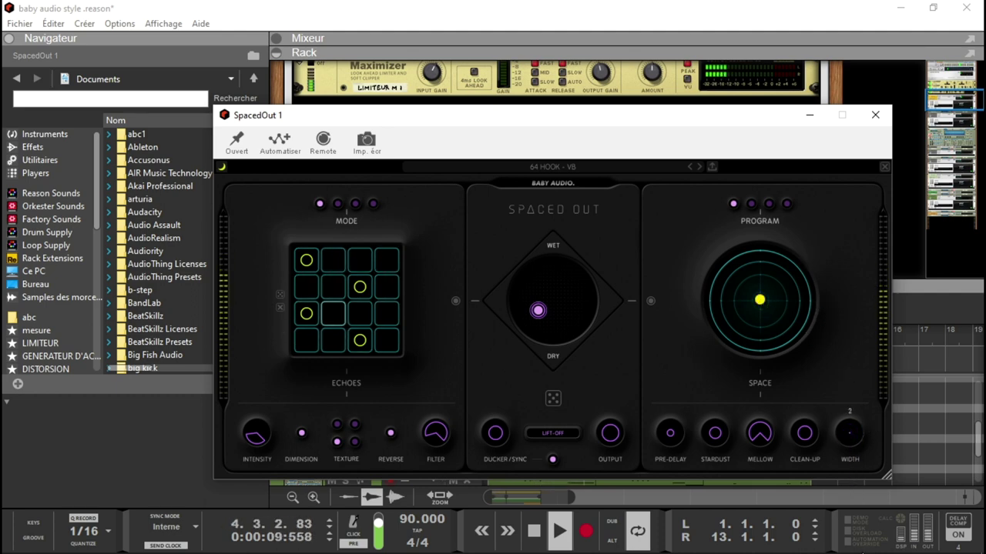
{"action": "left_click_drag", "start_coordinate": [805, 436], "coordinate": [831, 547]}
{"action": "left_click_drag", "start_coordinate": [850, 439], "coordinate": [848, 210]}
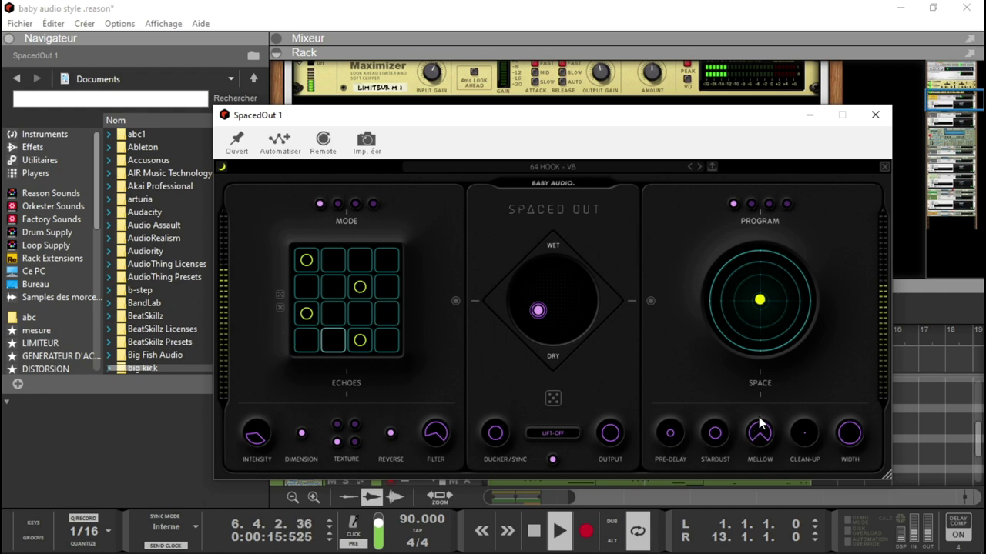
Shift the Mellow filter towards the highs, readjust Width and Clean-Up, and set Ducker to 45 and Output to 66.
{"action": "left_click_drag", "start_coordinate": [759, 431], "coordinate": [775, 321]}
{"action": "left_click_drag", "start_coordinate": [849, 432], "coordinate": [850, 443]}
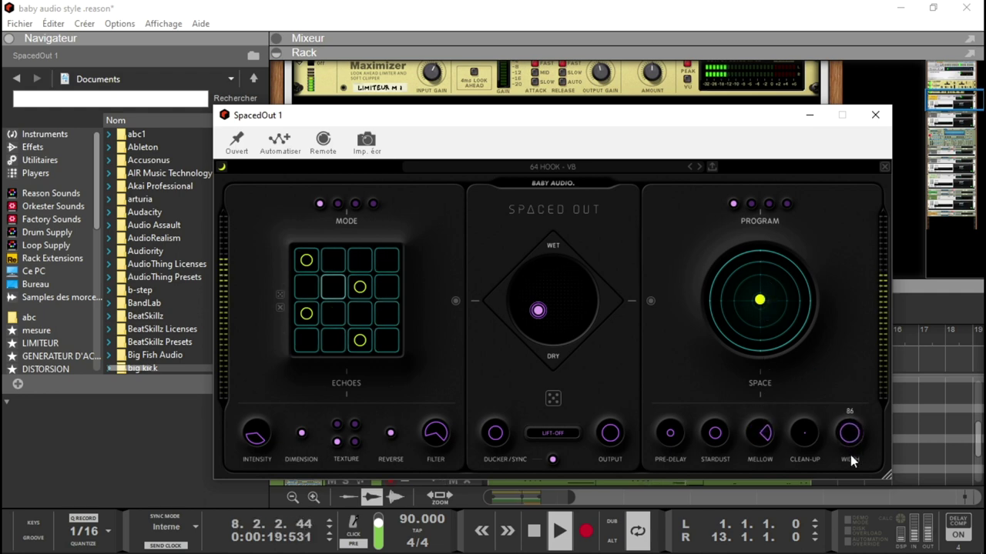
{"action": "mouse_move", "coordinate": [805, 434]}
{"action": "left_click_drag", "start_coordinate": [814, 379], "coordinate": [816, 277]}
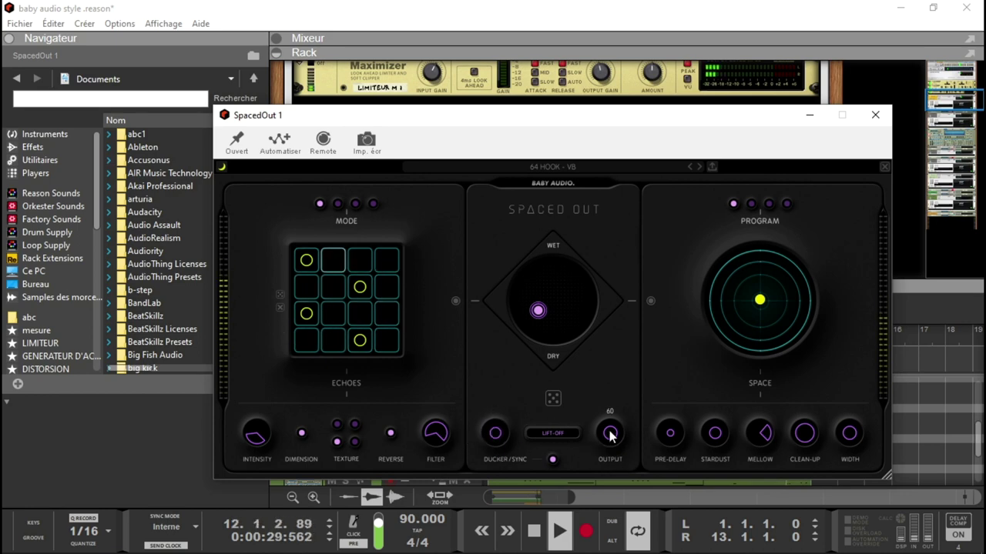
{"action": "mouse_move", "coordinate": [504, 431]}
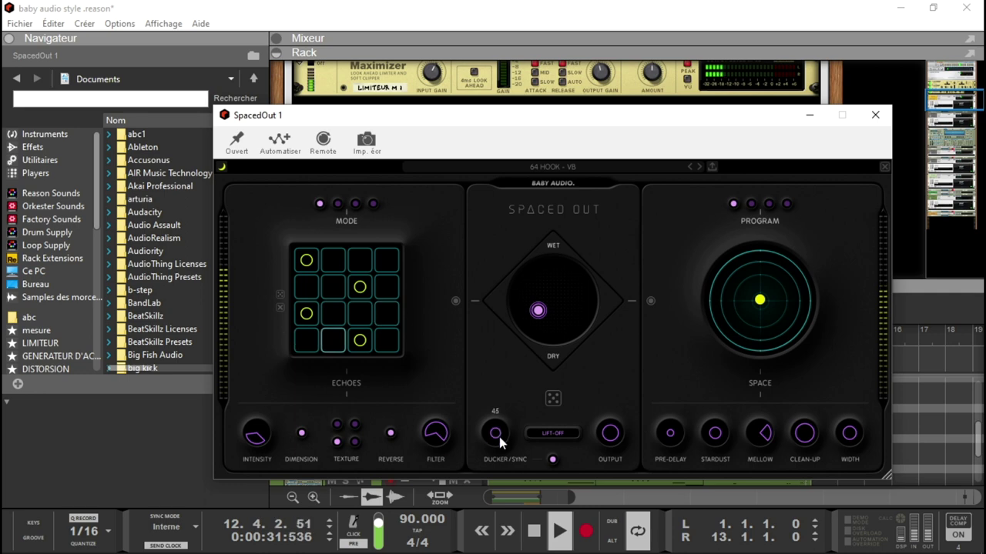
{"action": "mouse_move", "coordinate": [613, 439]}
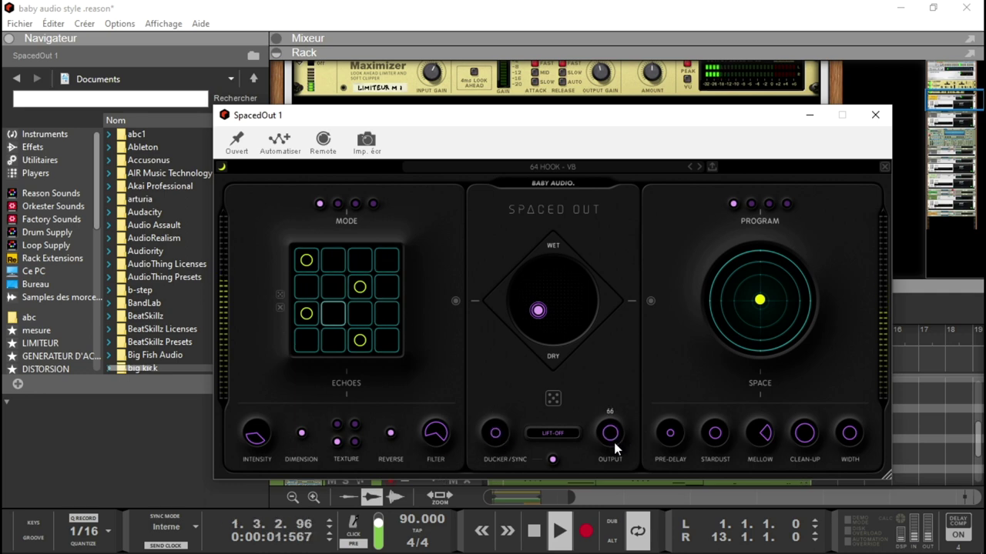
Take sample1 out of solo and compare the full mix with its SpacedOut insert bypassed and active.
{"action": "left_click_drag", "start_coordinate": [771, 116], "coordinate": [757, 213]}
{"action": "left_click", "coordinate": [422, 132]}
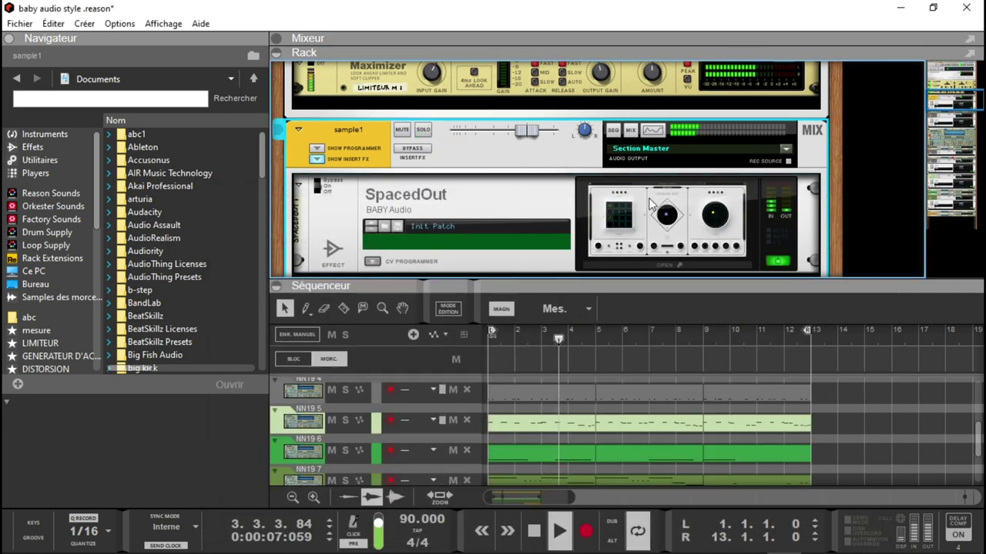
{"action": "left_click", "coordinate": [413, 149]}
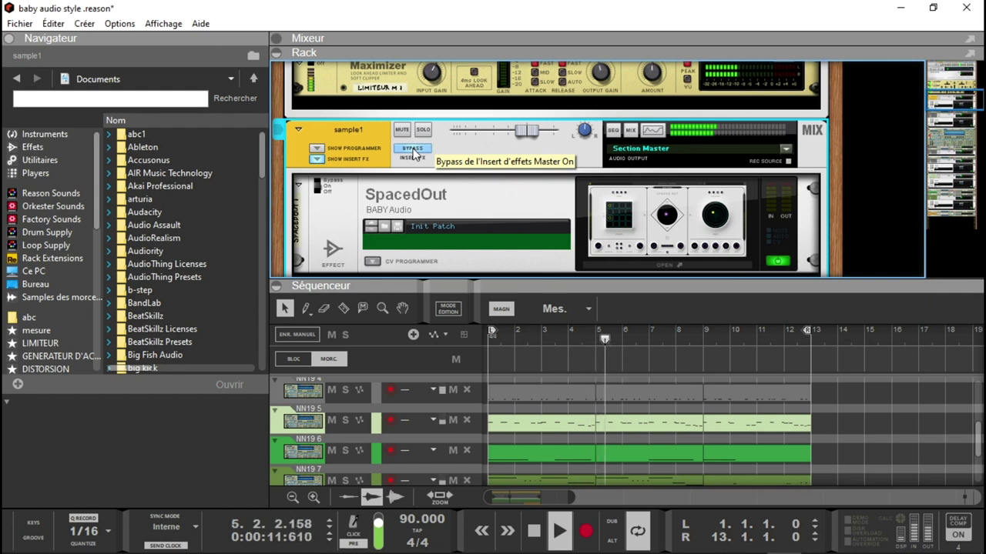
{"action": "left_click", "coordinate": [413, 149]}
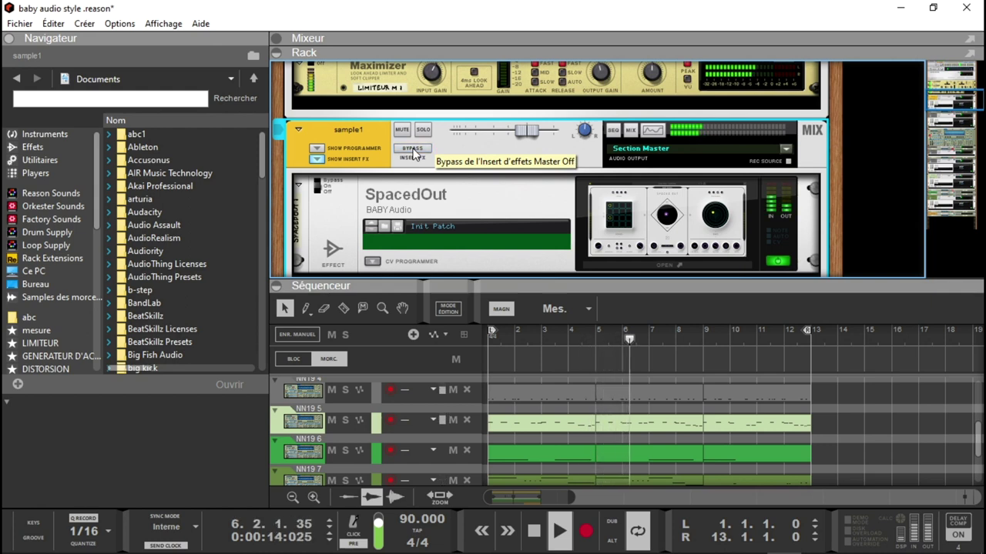
Reopen SpacedOut on sample1 and move the mix point just past the centre towards Space and Wet.
{"action": "left_click", "coordinate": [690, 214]}
{"action": "double_click", "coordinate": [690, 213]}
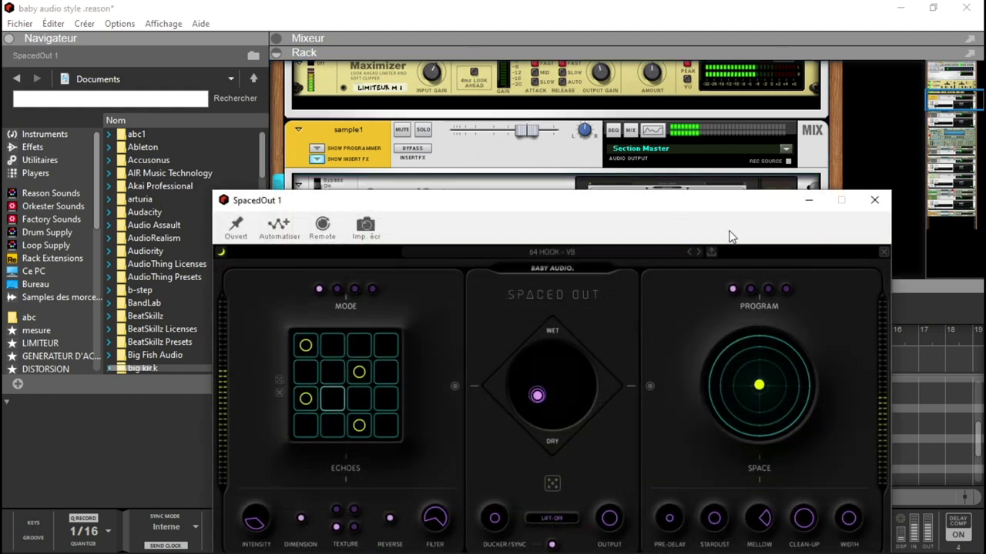
{"action": "left_click_drag", "start_coordinate": [734, 211], "coordinate": [743, 146]}
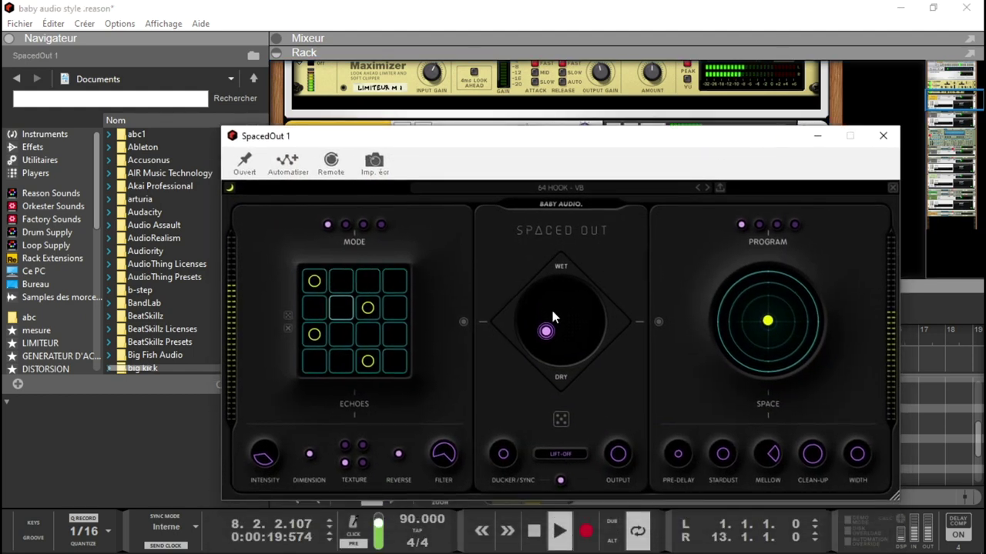
{"action": "left_click_drag", "start_coordinate": [551, 331], "coordinate": [572, 315]}
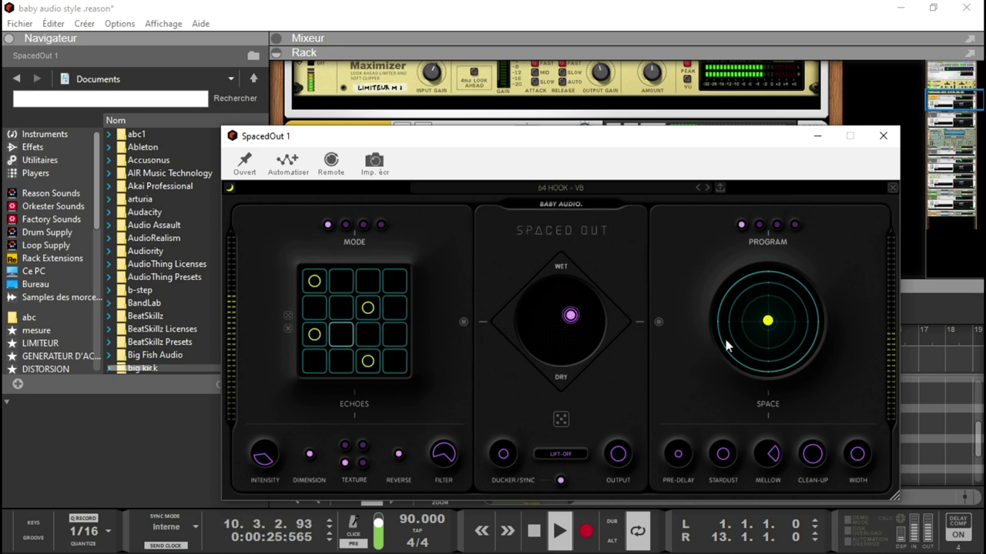
Raise SpacedOut's Output level to 84.
{"action": "mouse_move", "coordinate": [778, 462]}
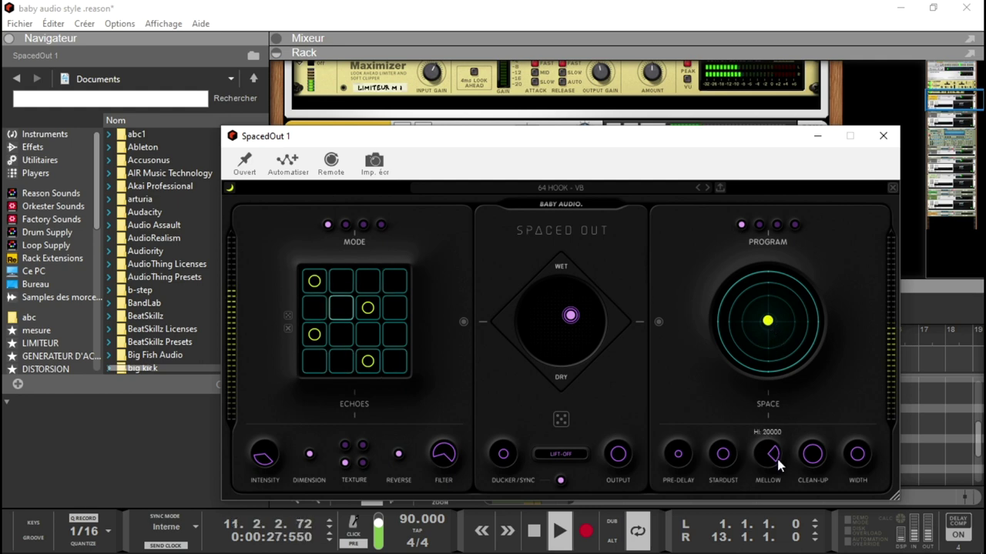
{"action": "mouse_move", "coordinate": [620, 441]}
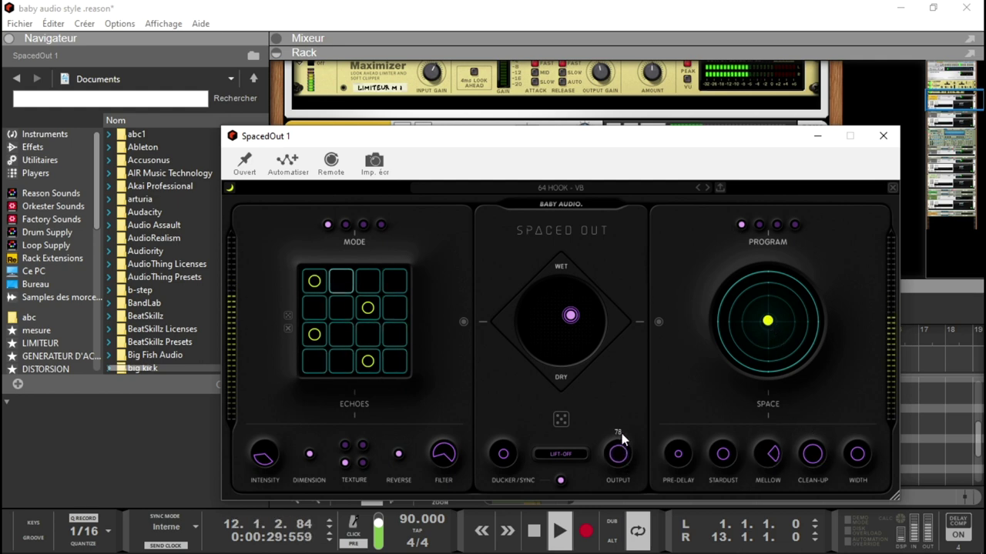
{"action": "scroll", "coordinate": [623, 454], "scroll_direction": "up", "scroll_amount": 3}
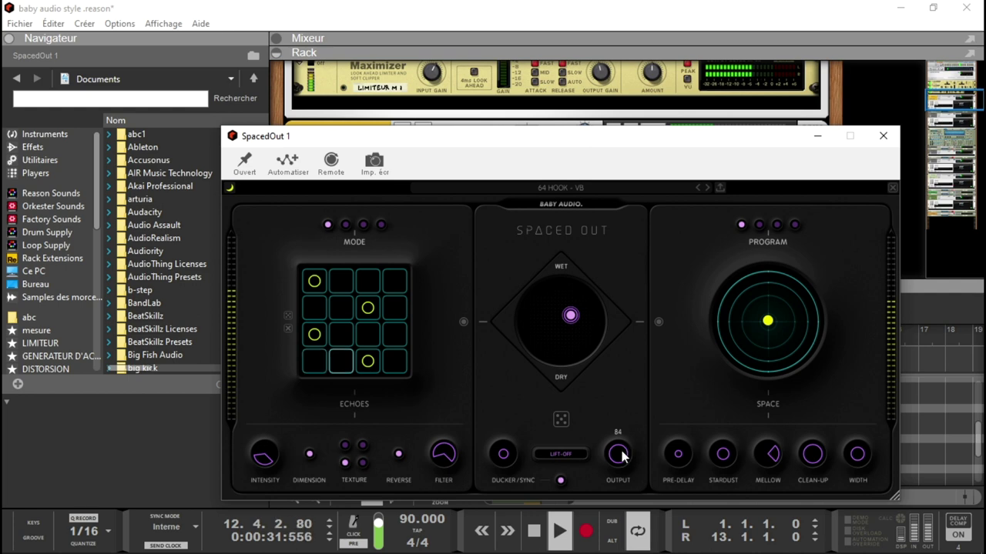
Raise the Echoes Intensity slightly and switch Dimension to its yellow state in SpacedOut on sample1.
{"action": "mouse_move", "coordinate": [505, 459]}
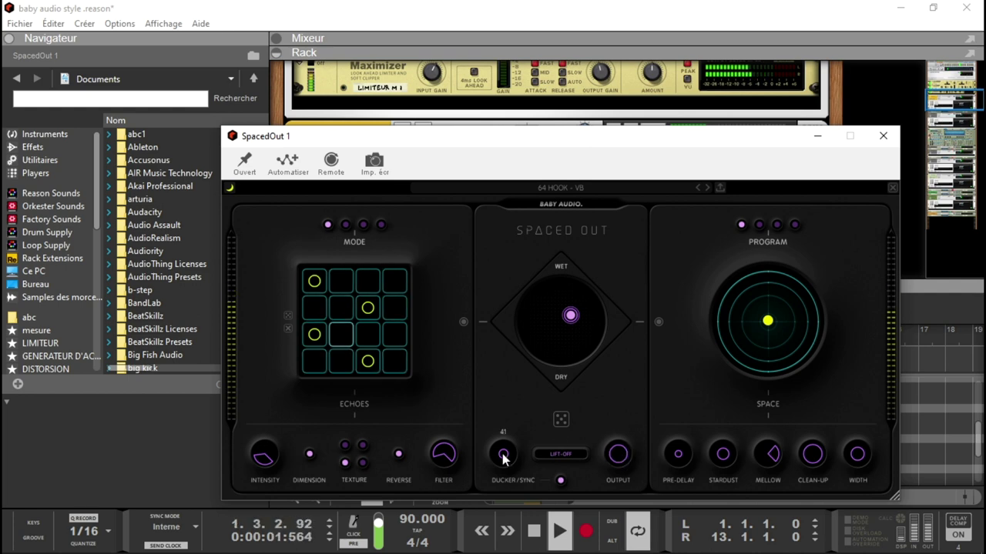
{"action": "mouse_move", "coordinate": [264, 455]}
{"action": "mouse_move", "coordinate": [264, 436]}
{"action": "left_mouse_down"}
{"action": "mouse_move", "coordinate": [266, 459]}
{"action": "mouse_move", "coordinate": [279, 452]}
{"action": "mouse_move", "coordinate": [280, 434]}
{"action": "left_mouse_up"}
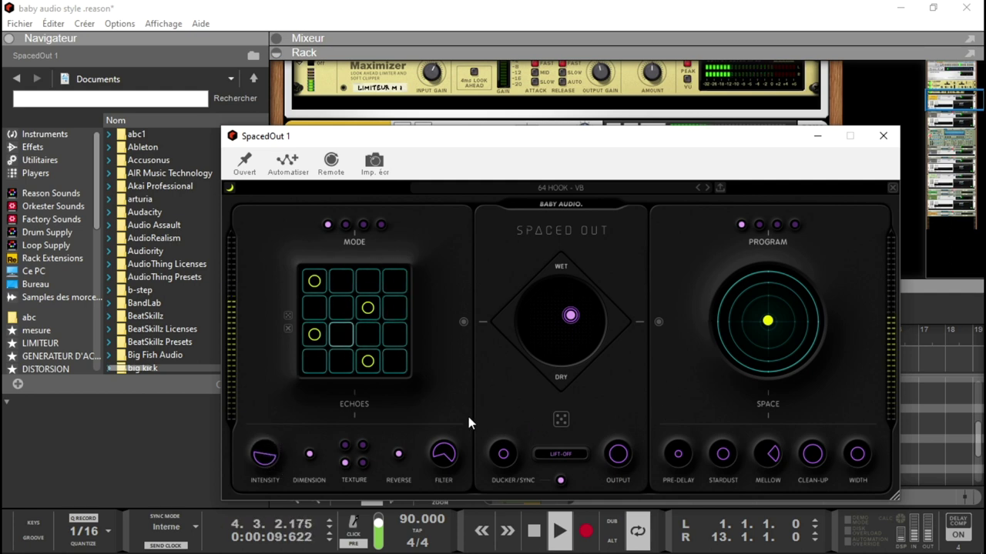
{"action": "mouse_move", "coordinate": [309, 457]}
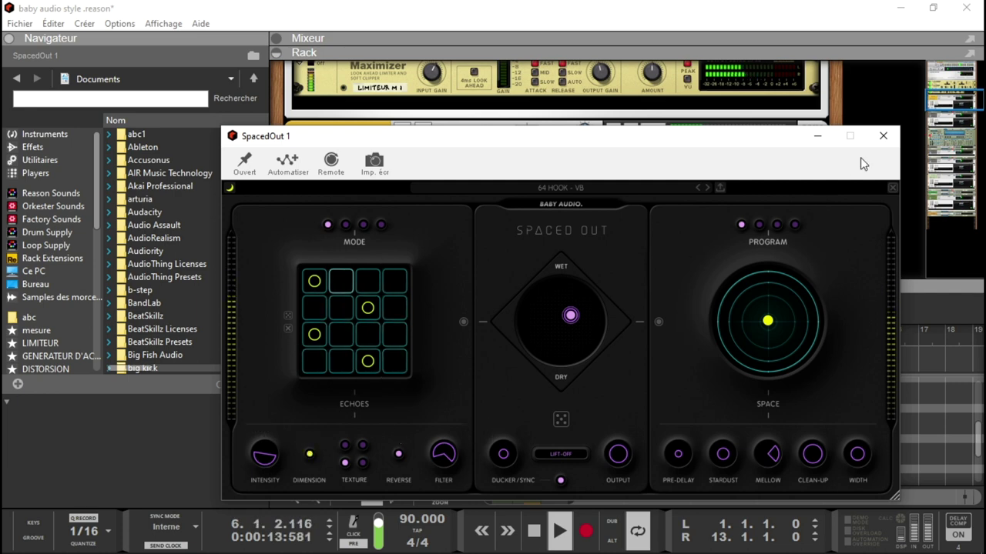
Move the Space point from the centre out towards the upper-right edge of its circle and select the fourth reverb Program.
{"action": "left_click_drag", "start_coordinate": [768, 321], "coordinate": [790, 292]}
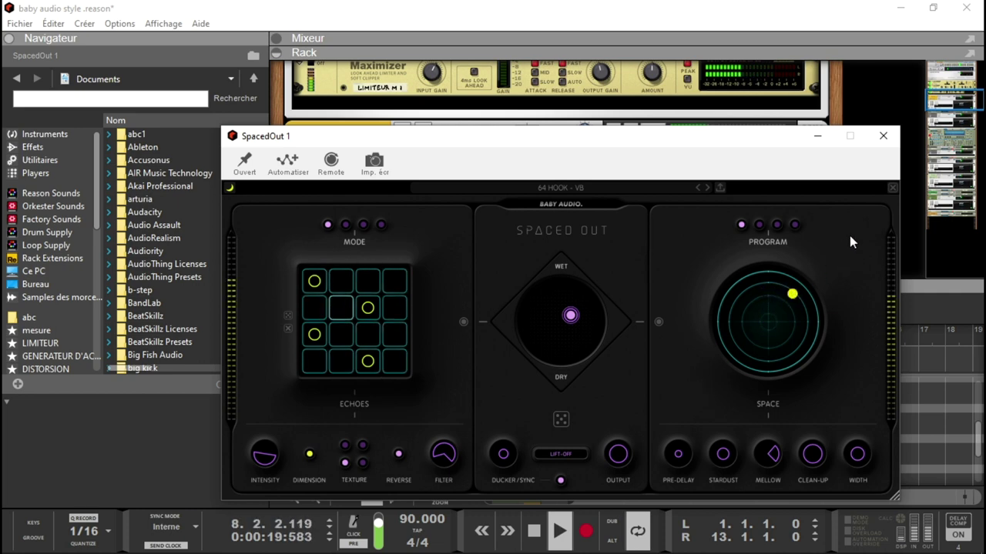
{"action": "left_click", "coordinate": [758, 224]}
{"action": "left_click", "coordinate": [795, 225]}
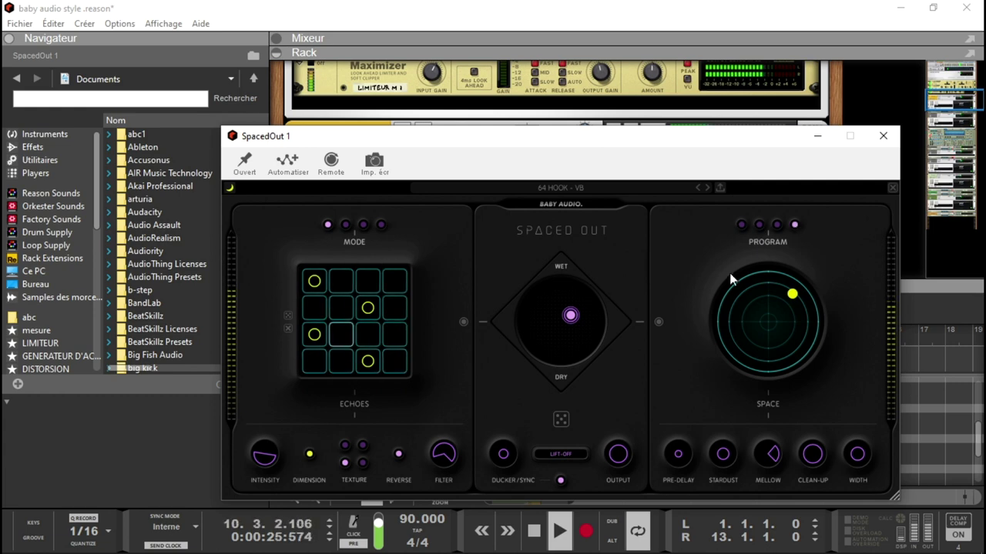
Shift the central mix point to 77% Echoes, 23% Space and 49% Wet, and close sample1's SpacedOut window.
{"action": "left_click_drag", "start_coordinate": [577, 315], "coordinate": [547, 324]}
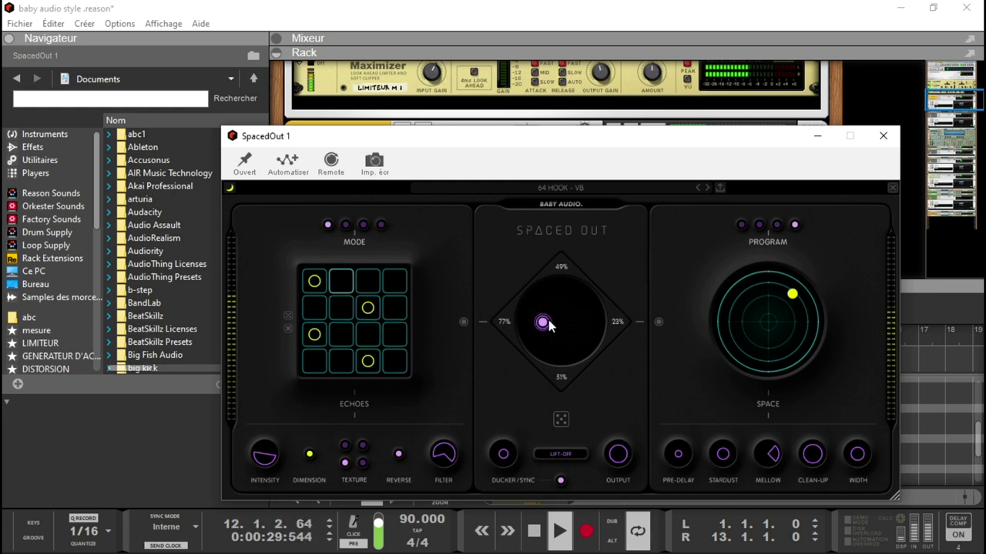
{"action": "left_click", "coordinate": [884, 137]}
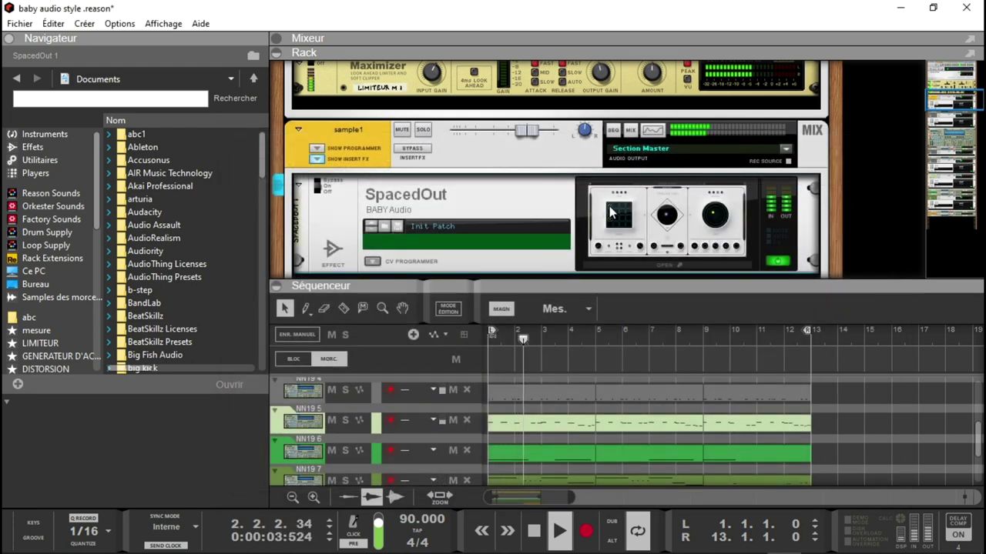
{"action": "scroll", "coordinate": [955, 104], "scroll_direction": "down", "scroll_amount": 2}
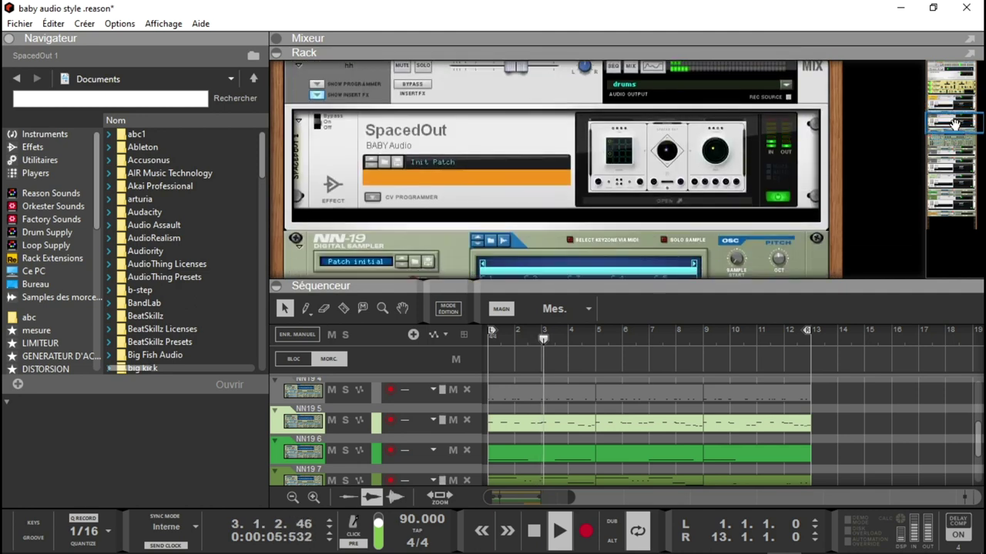